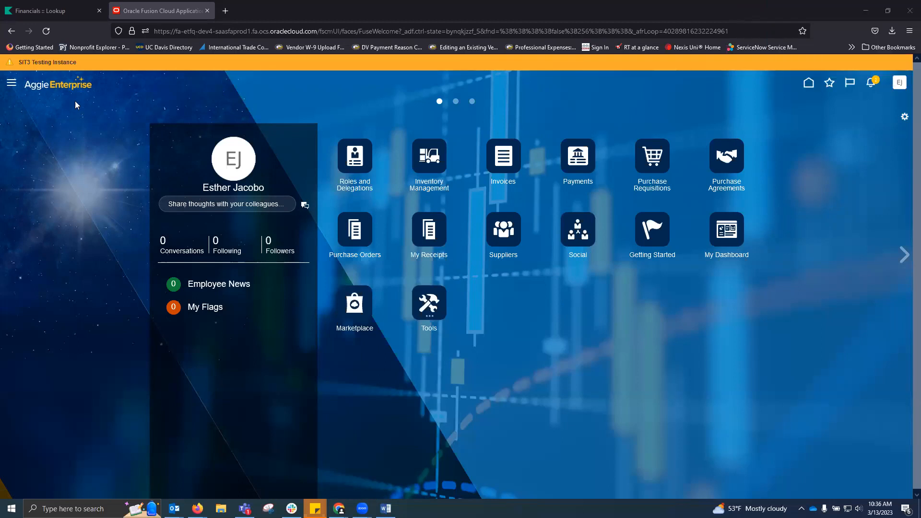
Open the Navigator to list all work areas, including Payables, Procurement and Tools.
left_click(11, 87)
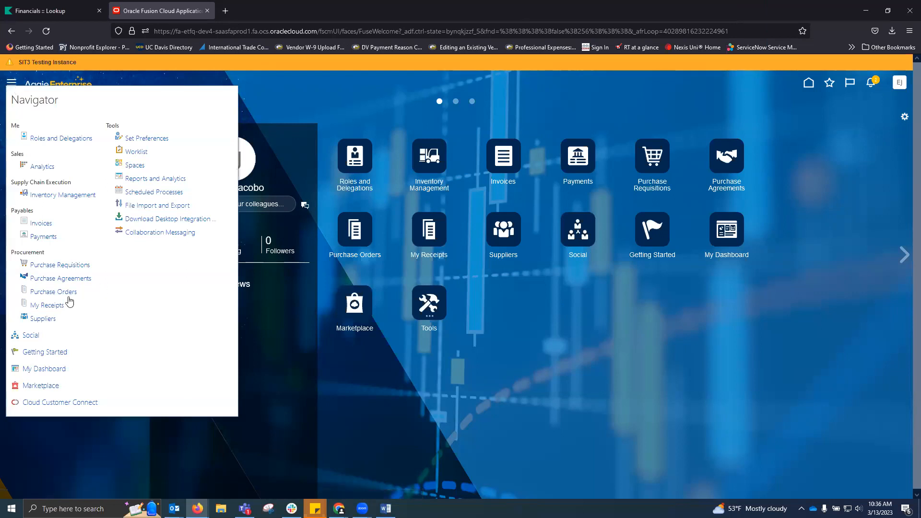
Search suppliers by keyword 'vwr' and open the VWR FUNDING INC record.
left_click(50, 319)
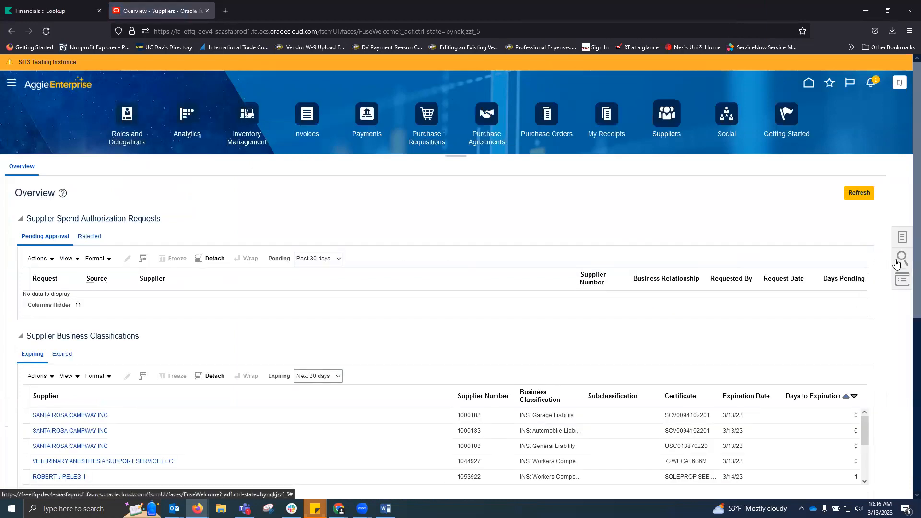
left_click(900, 260)
left_click(835, 171)
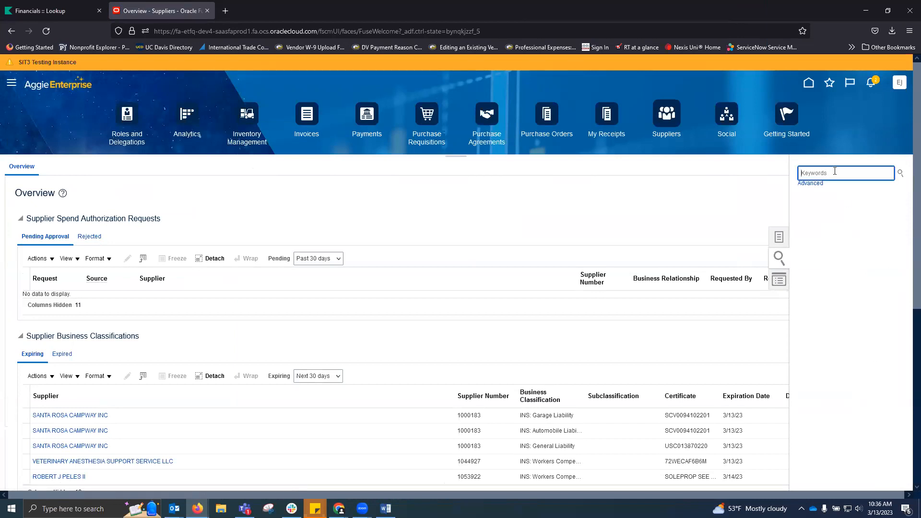
type("vwr")
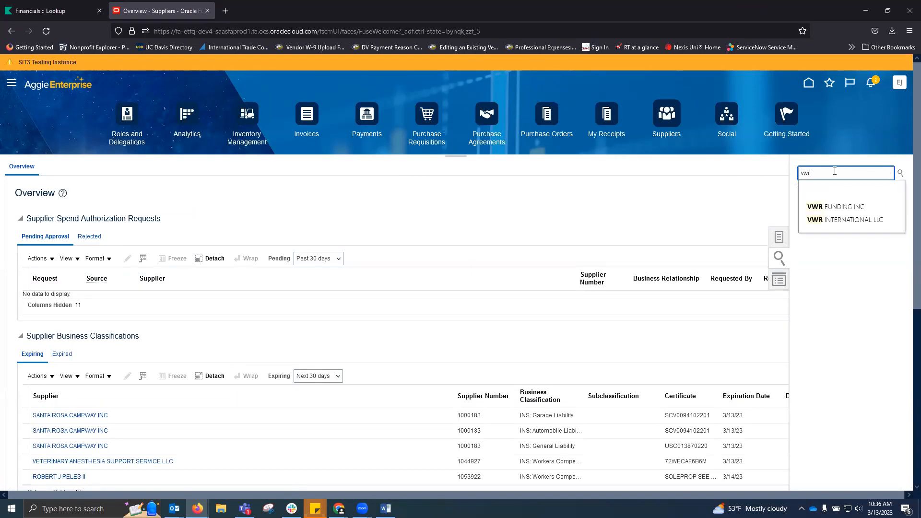
key("Return")
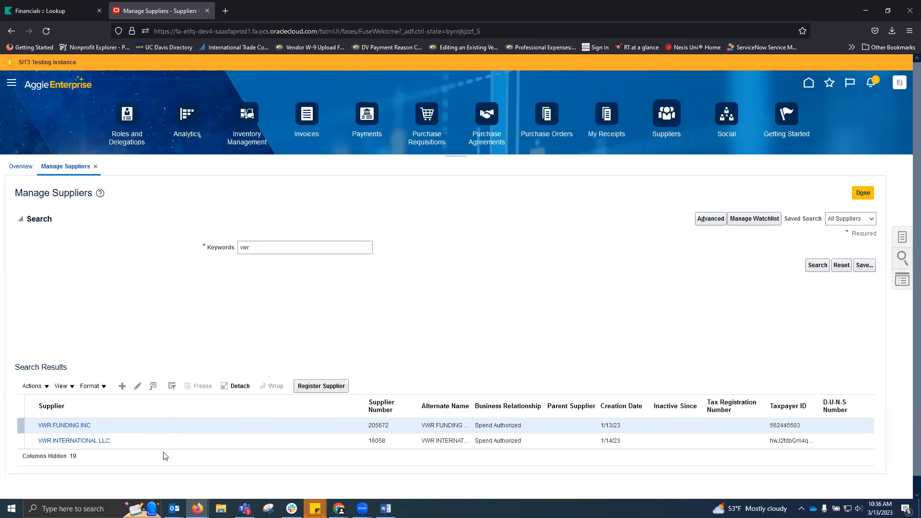
left_click(72, 426)
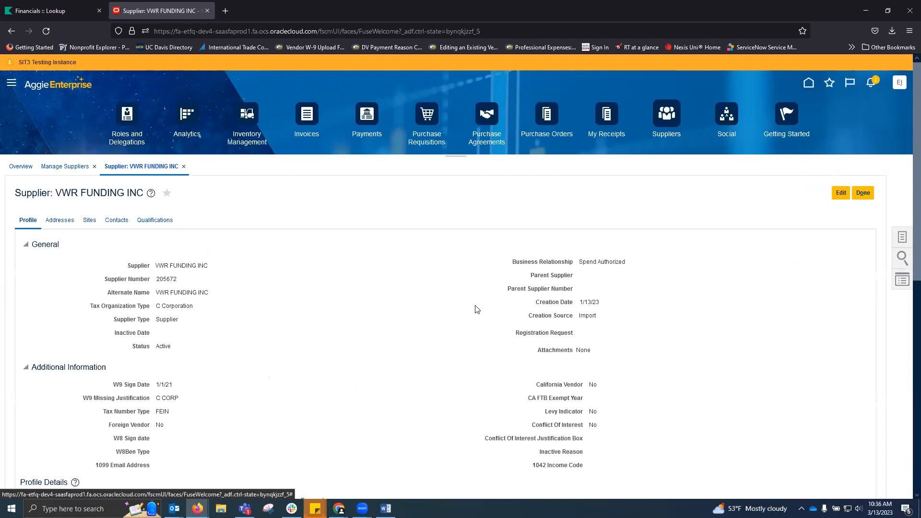
Review VWR FUNDING INC's business classifications and its addresses PUR-1, PUR-2 and PUR-3.
scroll(461, 295, "down", 1)
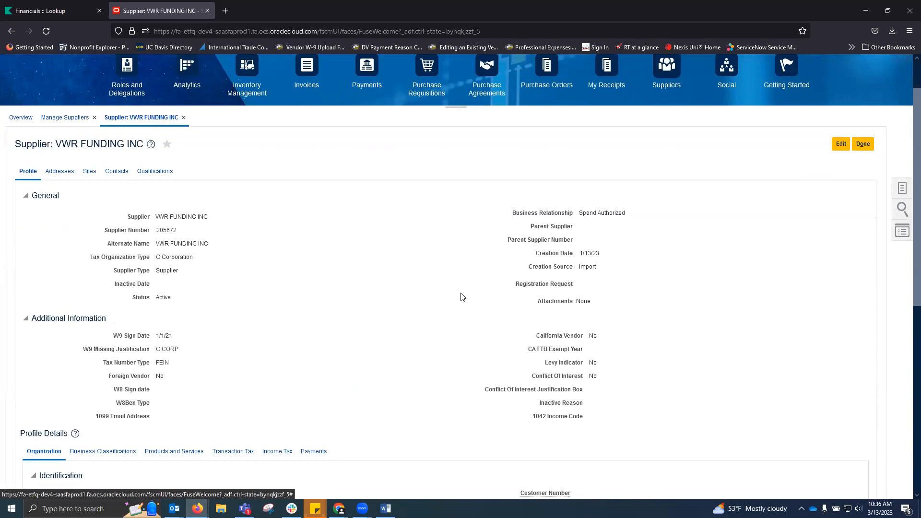
scroll(462, 297, "down", 3)
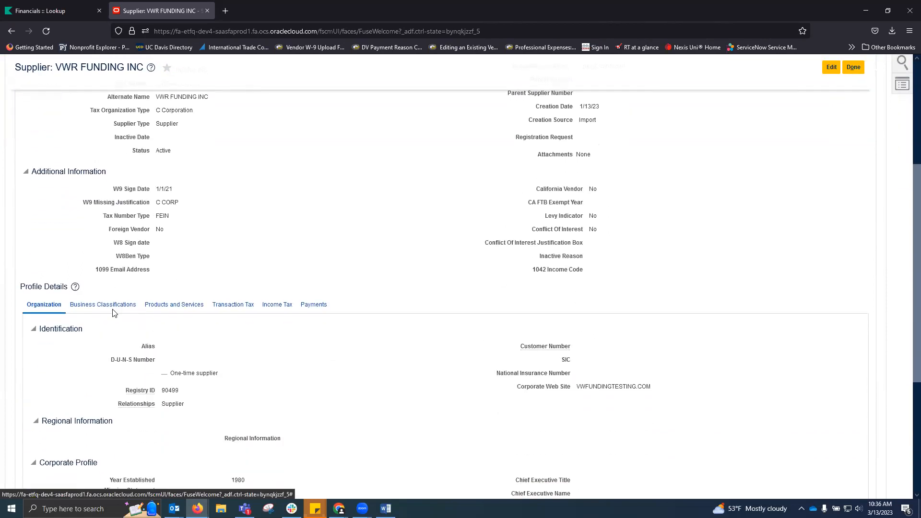
left_click(112, 307)
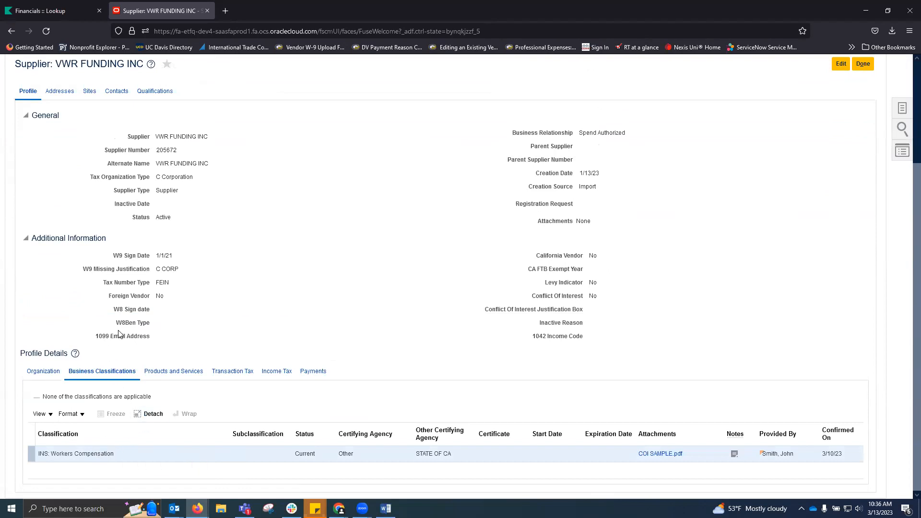
scroll(96, 307, "up", 2)
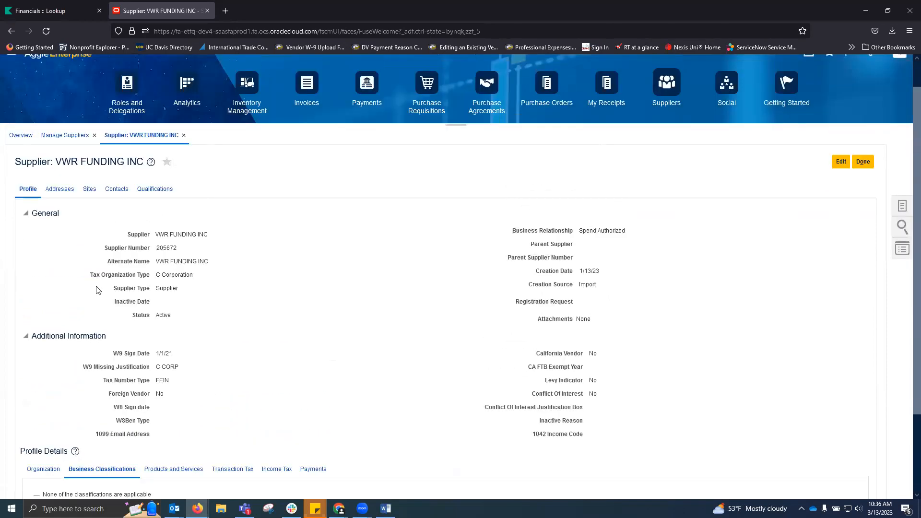
left_click(57, 191)
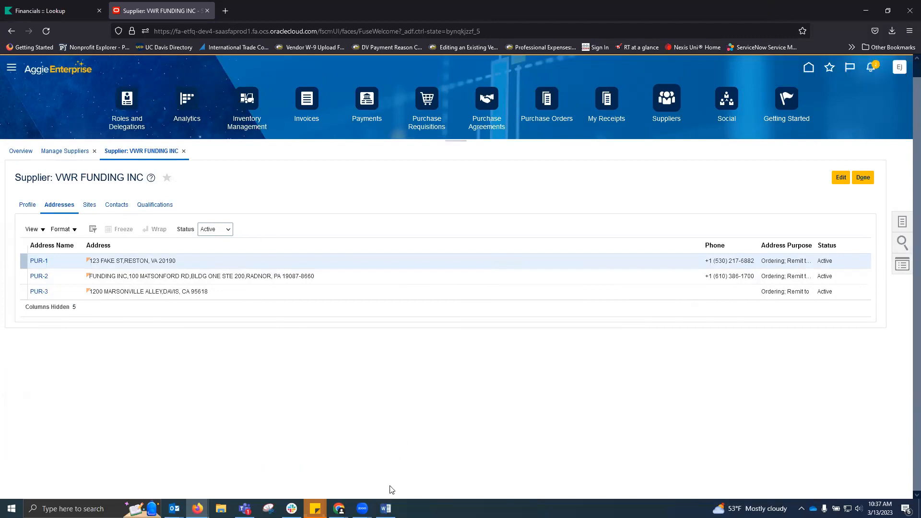
mouse_move(362, 509)
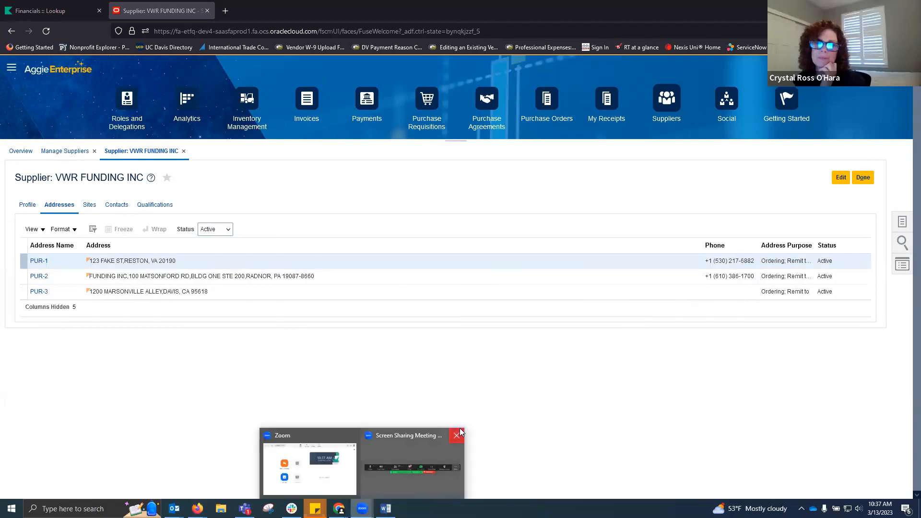
Raise Zoom's speaker volume with auto mic adjustment left on, then view the supplier's contacts.
left_click(412, 437)
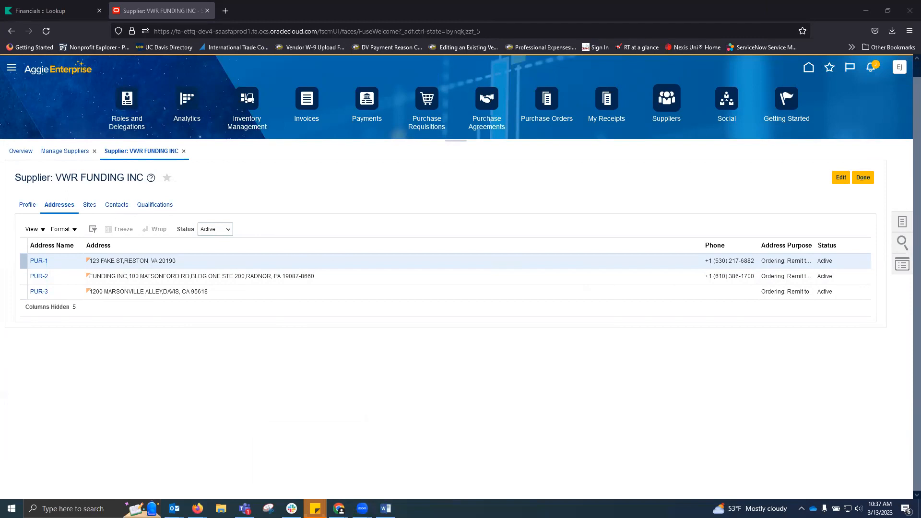
left_click(293, 151)
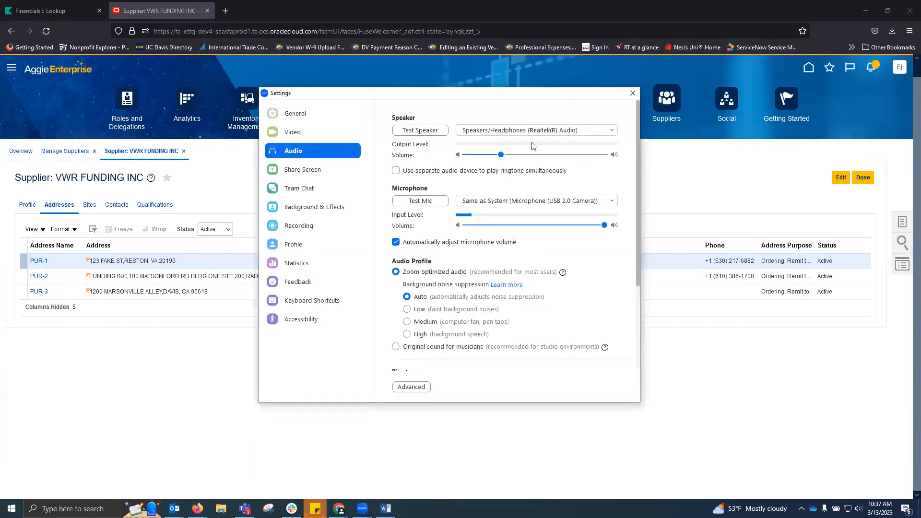
left_click(394, 243)
left_click_drag(502, 157, 524, 155)
left_click(396, 242)
left_click(632, 93)
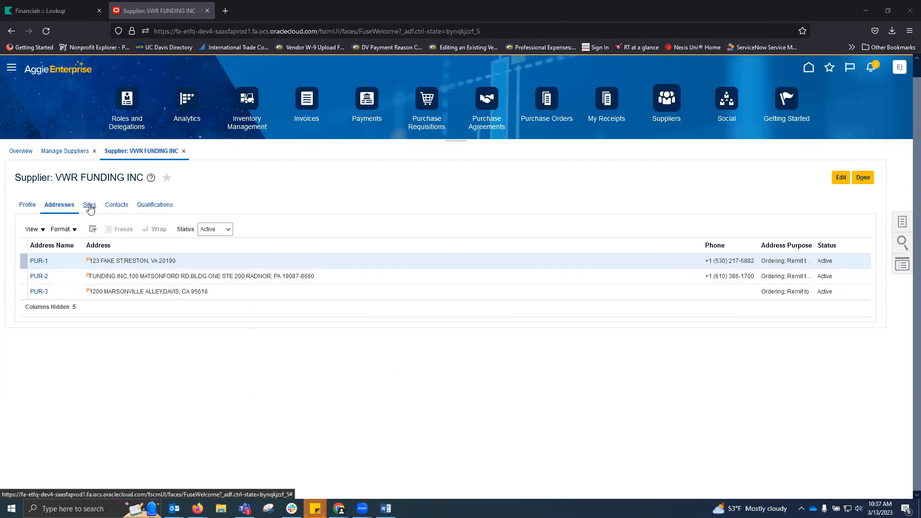
left_click(116, 206)
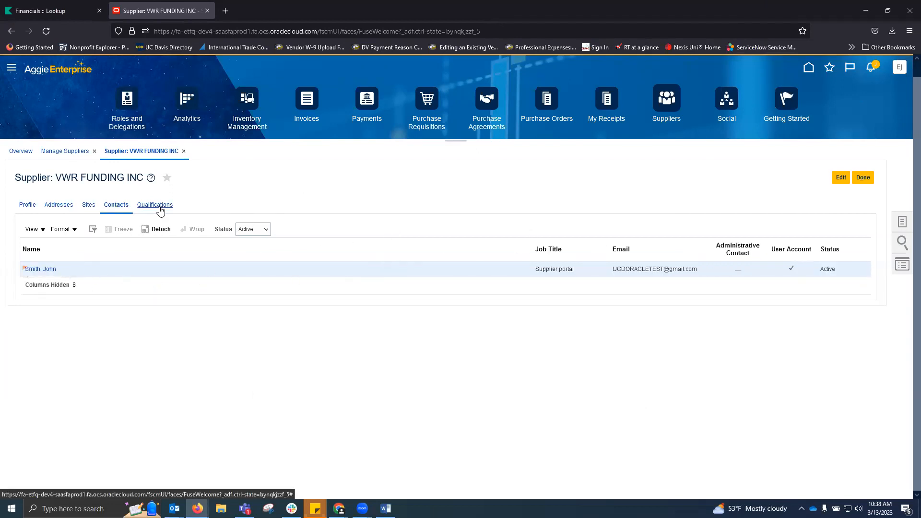
Close the VWR FUNDING INC record and return to the 'vwr' Manage Suppliers results.
left_click(862, 179)
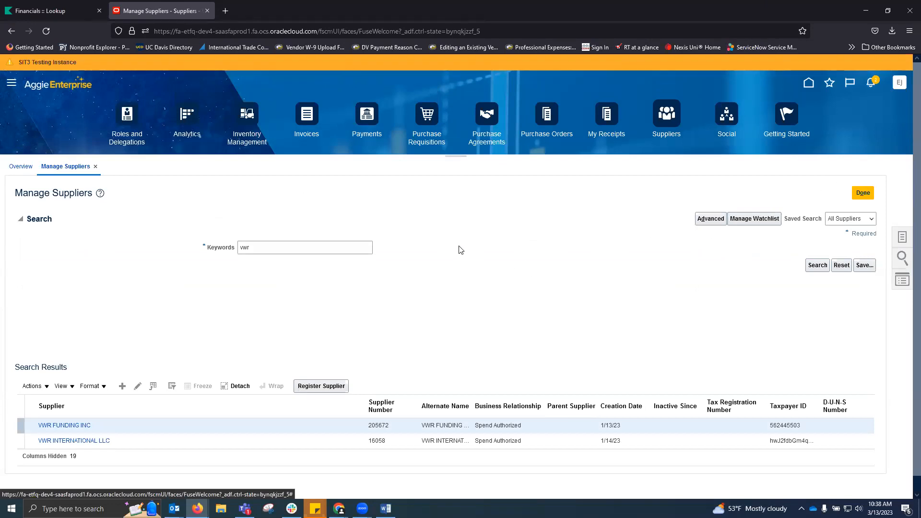
Search supplier number 16058 and open the VWR INTERNATIONAL LLC record.
left_click(54, 11)
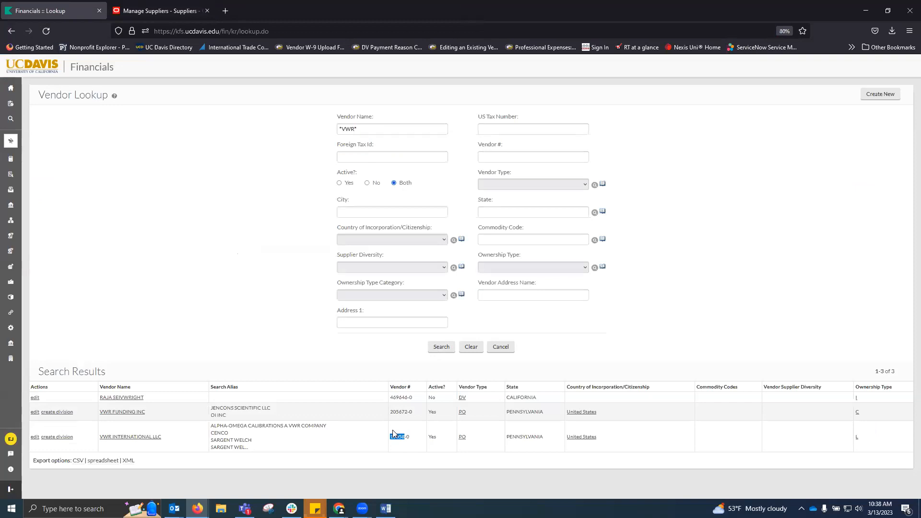
left_click(155, 10)
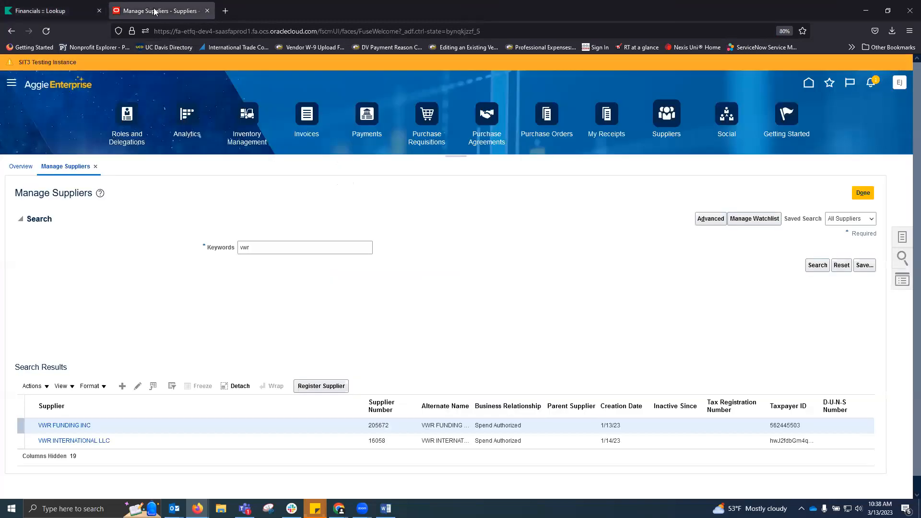
left_click(903, 263)
left_click(834, 169)
type("16058")
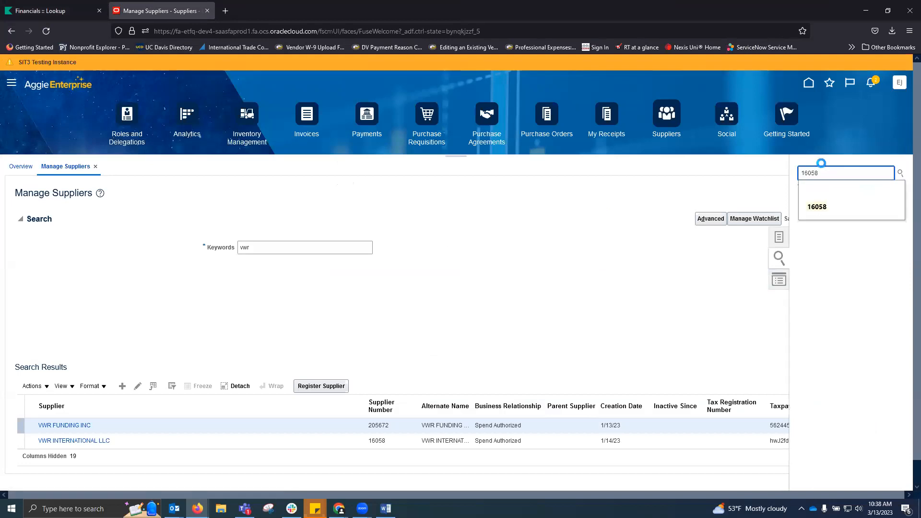
key("Return")
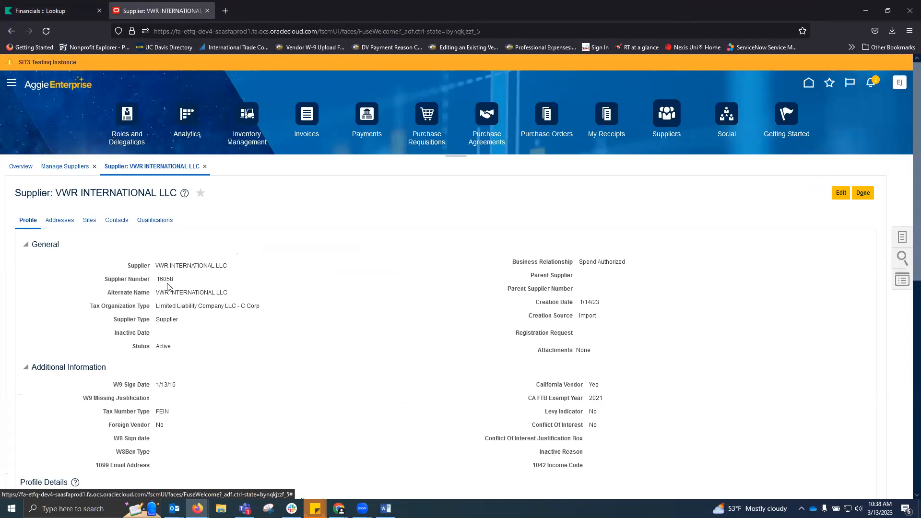
Compare it against the Vendor Lookup, close the record, and maximize the Word onboarding document.
key("ctrl+Tab")
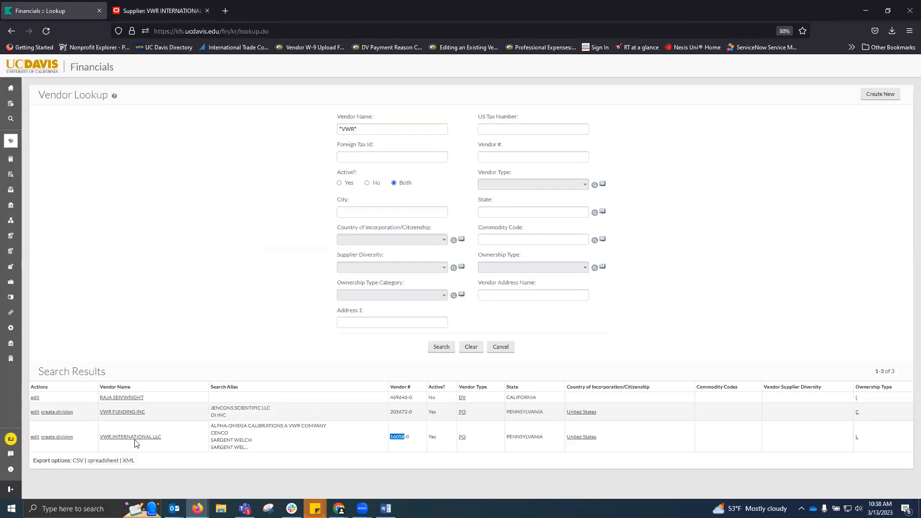
left_click(199, 4)
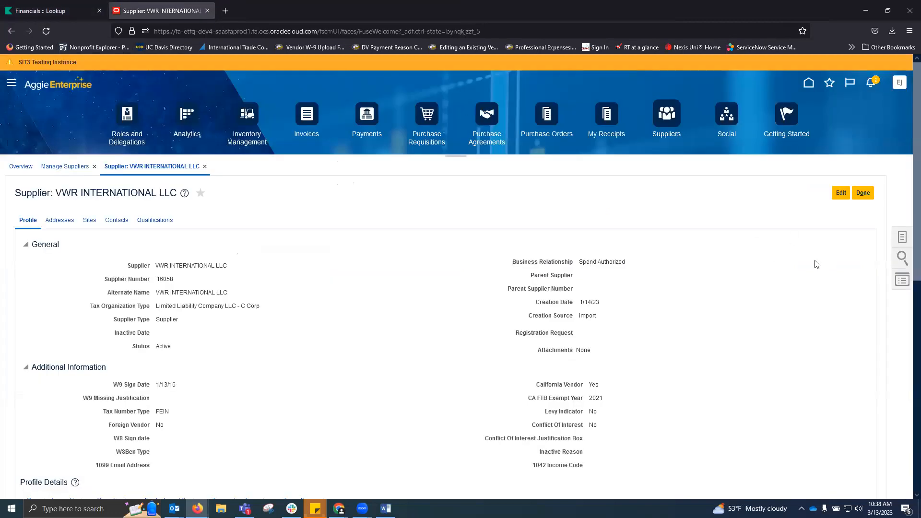
left_click(863, 193)
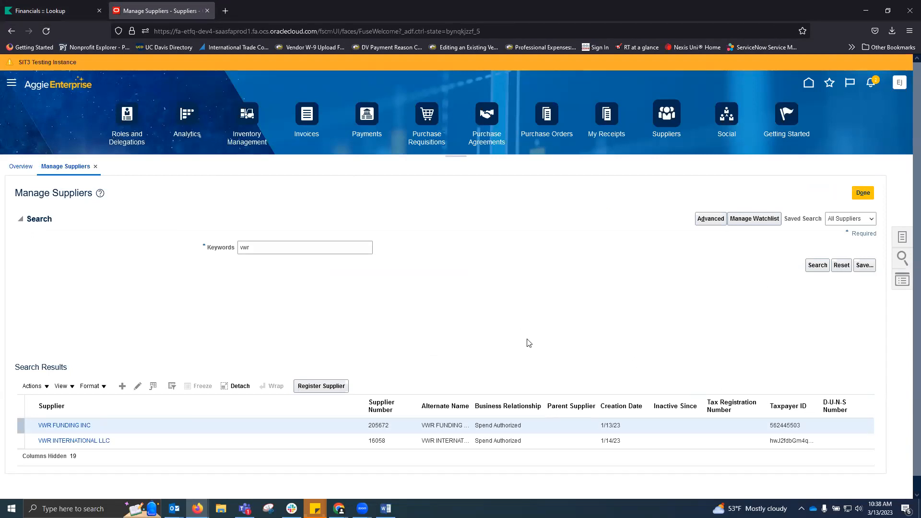
left_click(385, 508)
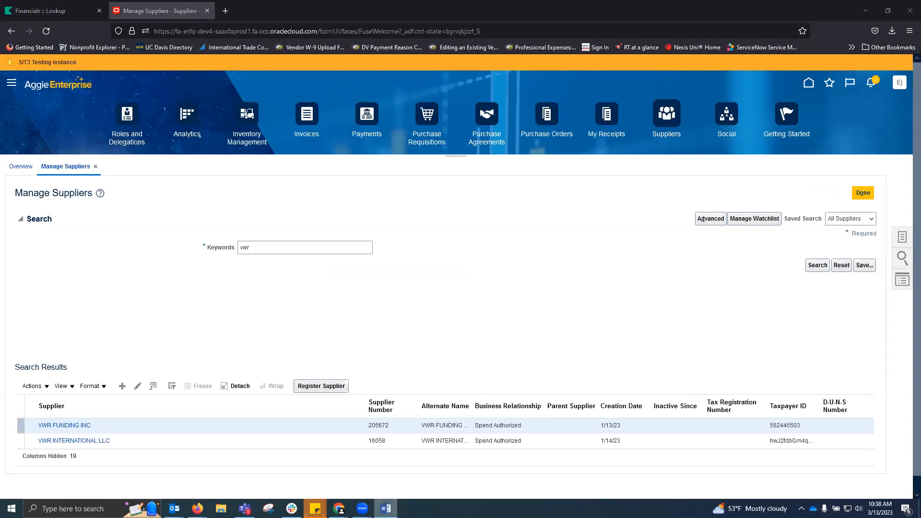
left_click(722, 119)
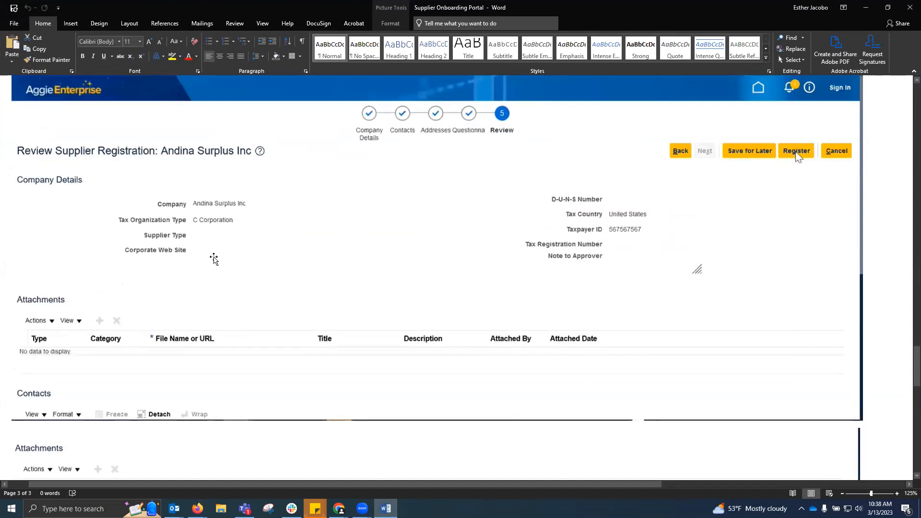
scroll(212, 261, "down", 1)
scroll(211, 261, "down", 2)
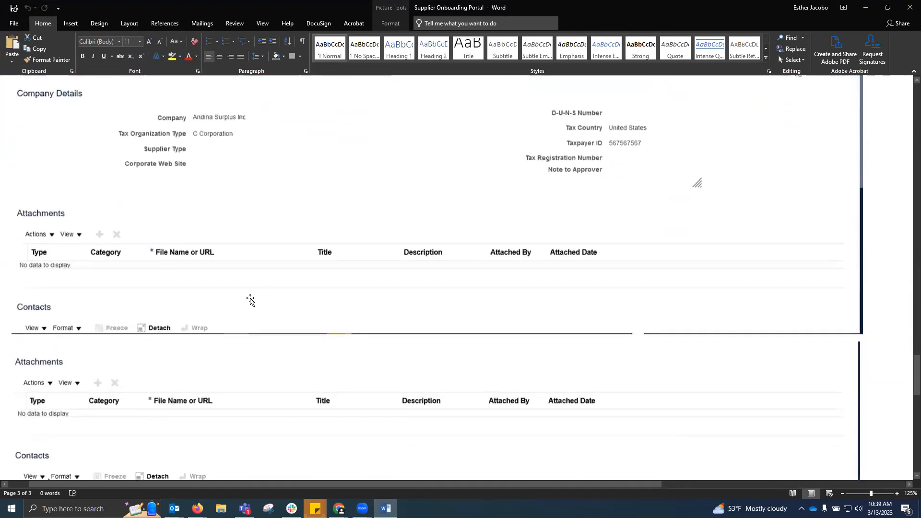
scroll(245, 301, "down", 2)
scroll(218, 302, "down", 5)
scroll(498, 229, "up", 11)
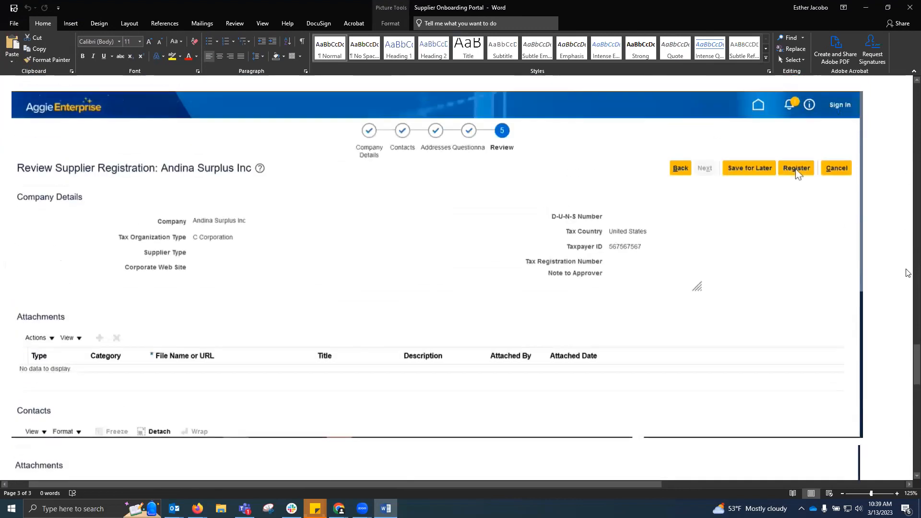
left_click_drag(917, 363, 906, 72)
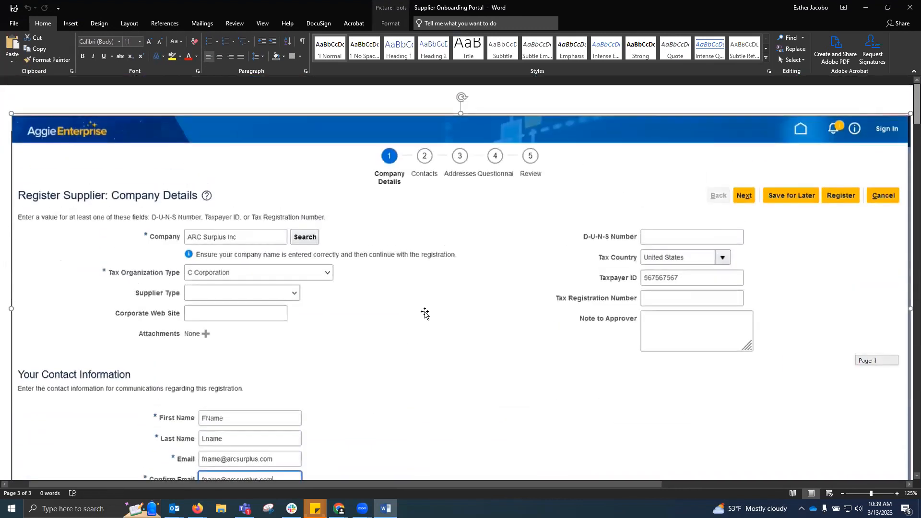
scroll(520, 290, "down", 1)
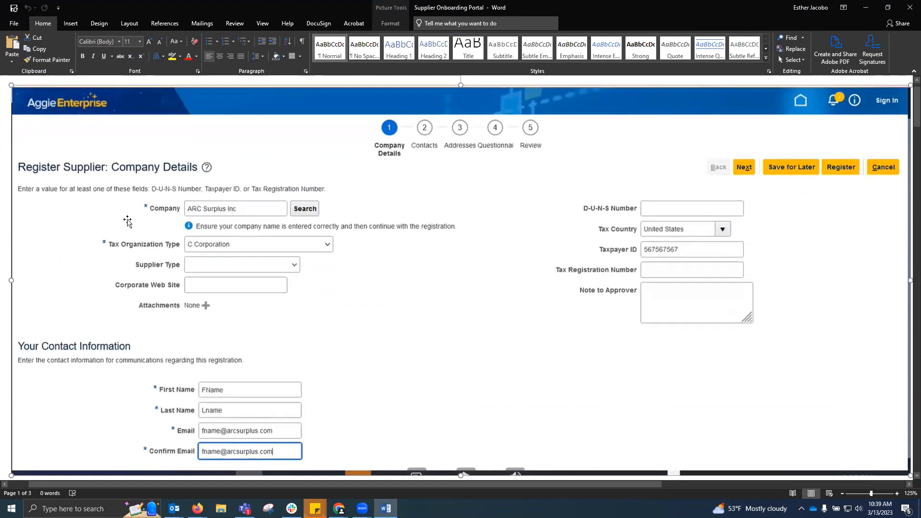
scroll(378, 309, "down", 1)
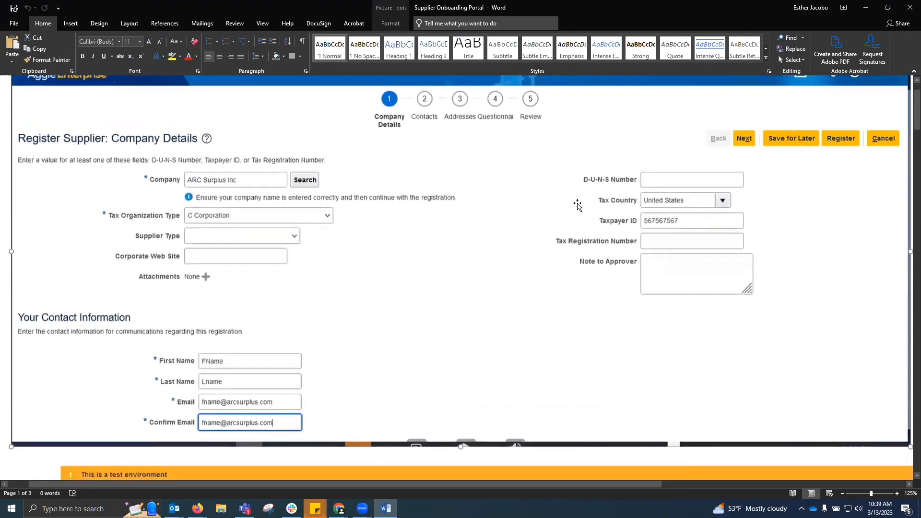
scroll(347, 373, "down", 2)
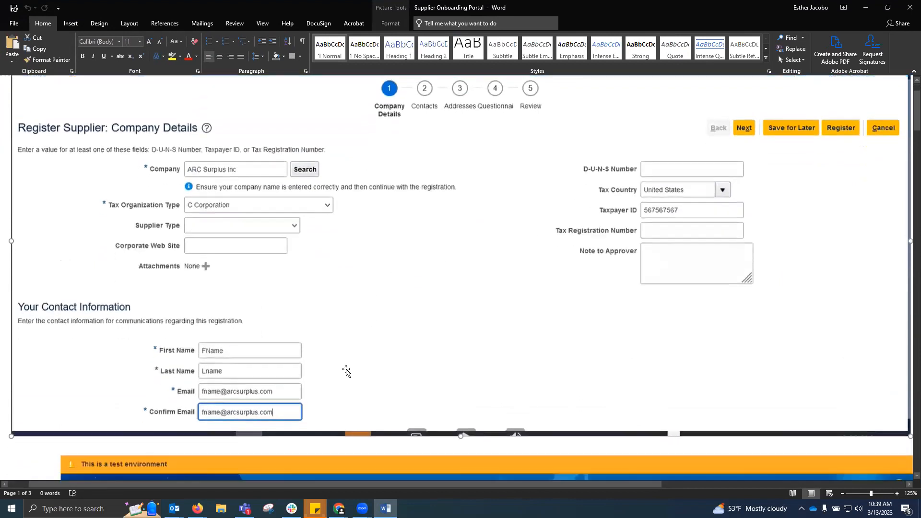
scroll(379, 342, "down", 8)
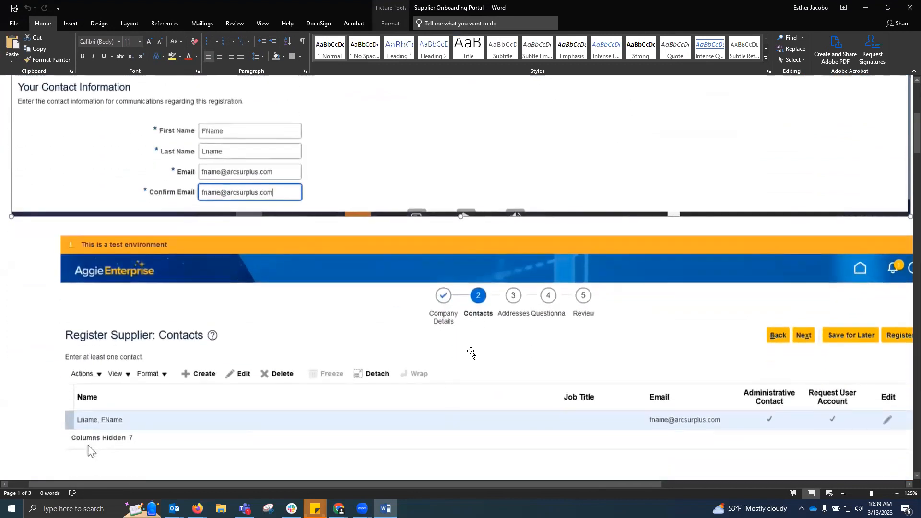
scroll(504, 302, "down", 18)
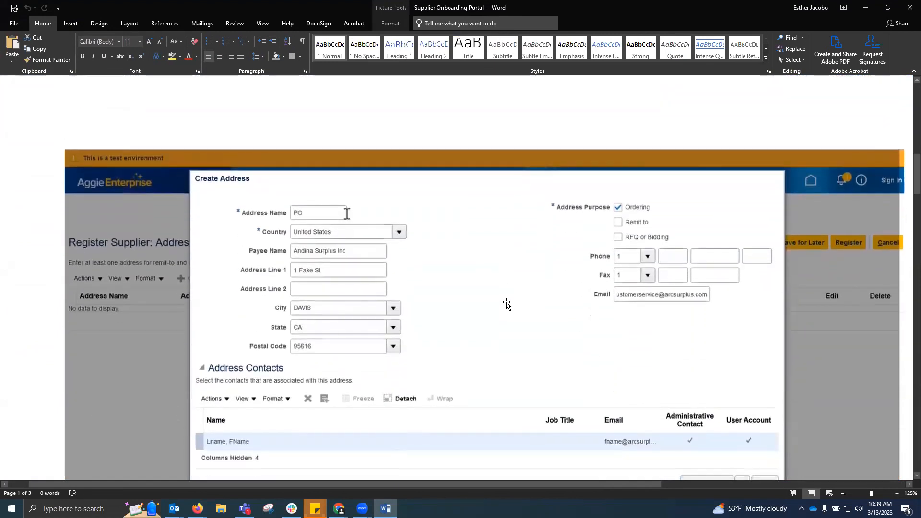
scroll(507, 305, "down", 10)
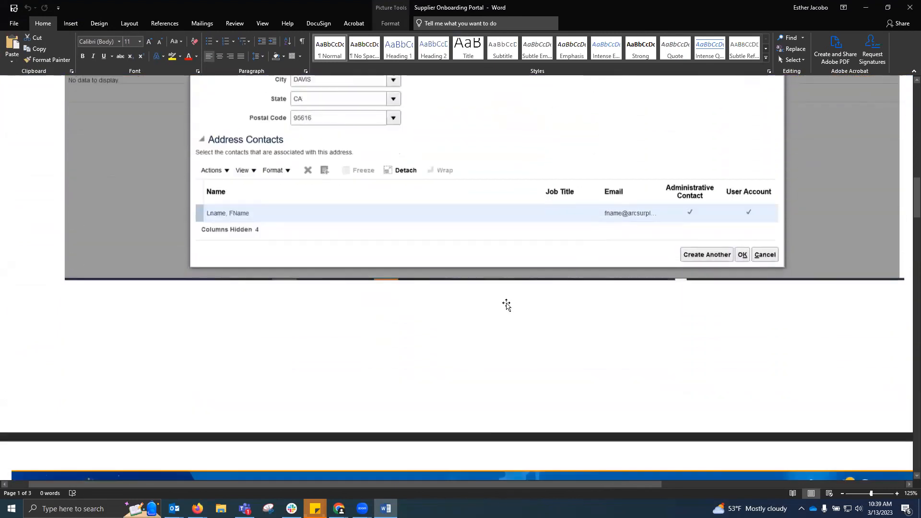
scroll(507, 305, "down", 10)
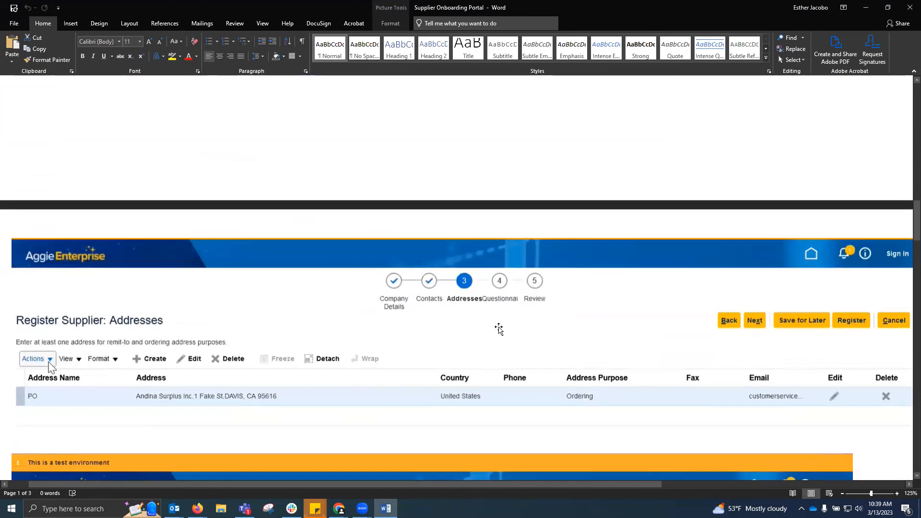
scroll(484, 339, "down", 2)
scroll(485, 339, "down", 10)
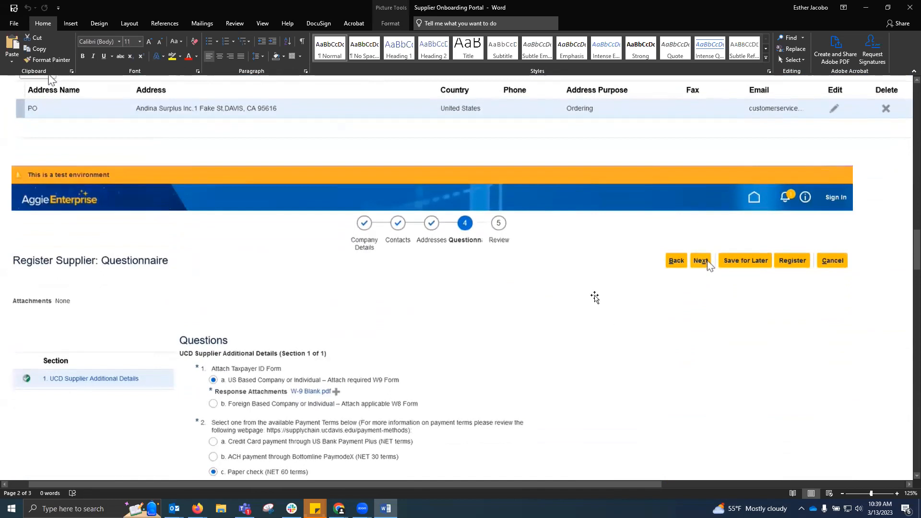
scroll(595, 298, "down", 5)
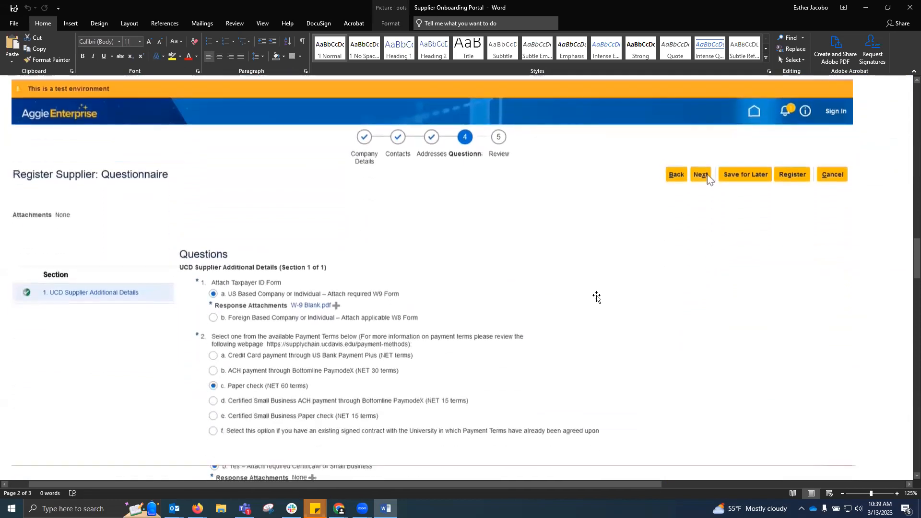
scroll(604, 295, "down", 1)
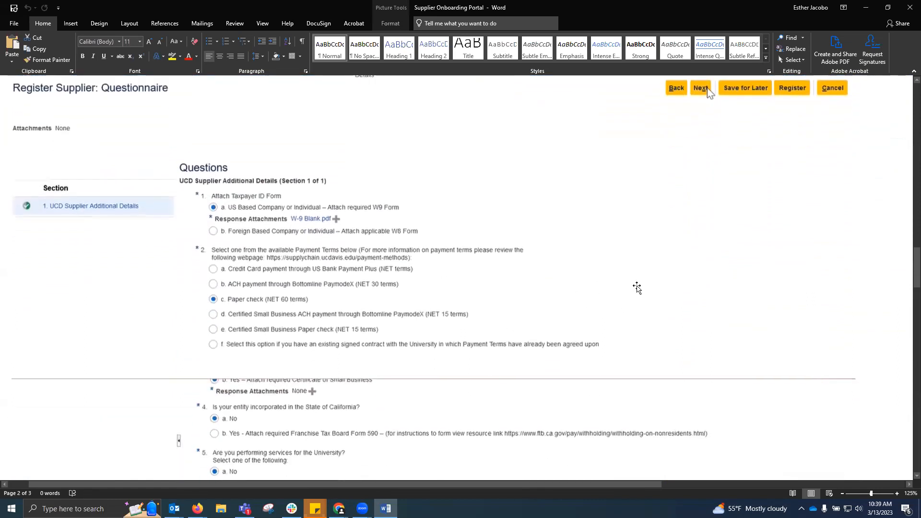
scroll(643, 286, "down", 2)
scroll(654, 282, "down", 5)
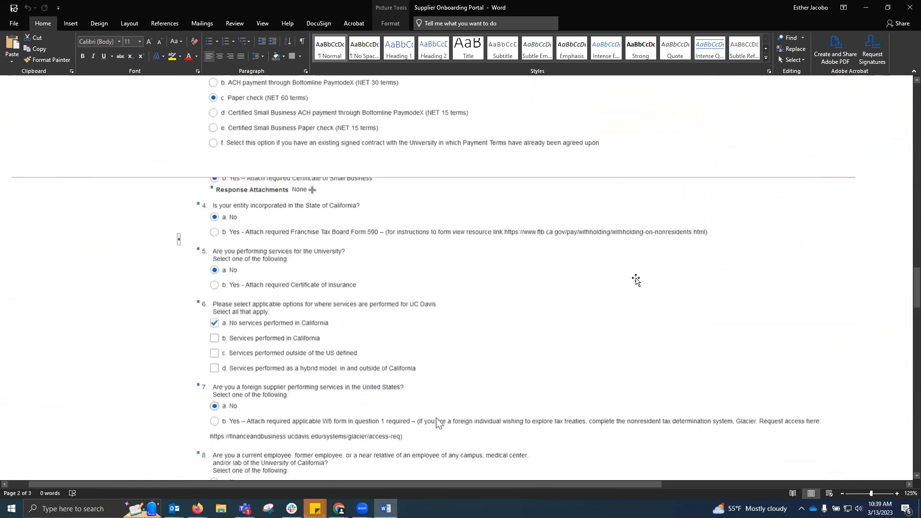
scroll(635, 281, "down", 2)
scroll(633, 279, "down", 2)
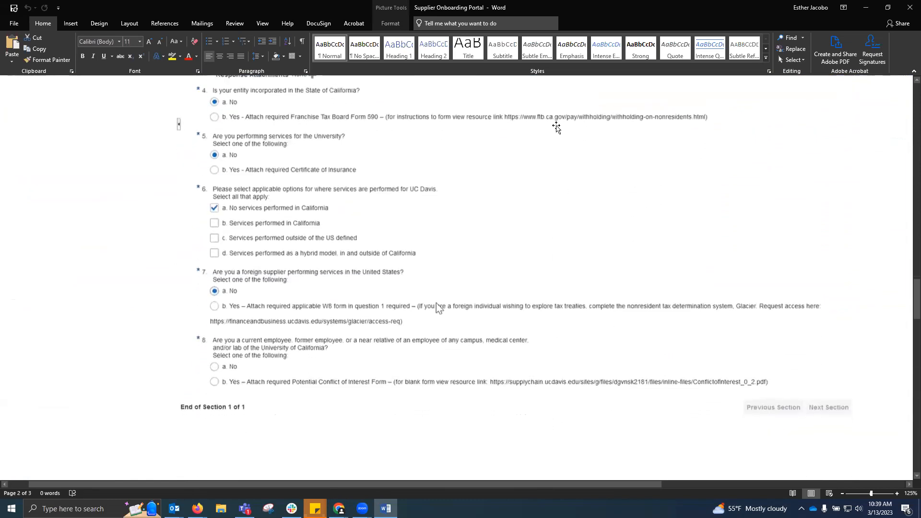
scroll(591, 278, "up", 3)
scroll(595, 288, "up", 3)
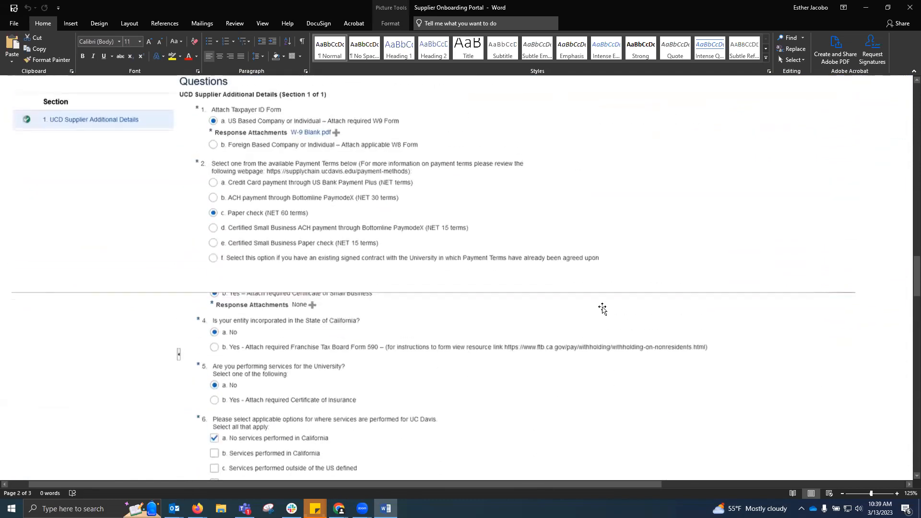
scroll(638, 298, "down", 2)
scroll(639, 298, "down", 15)
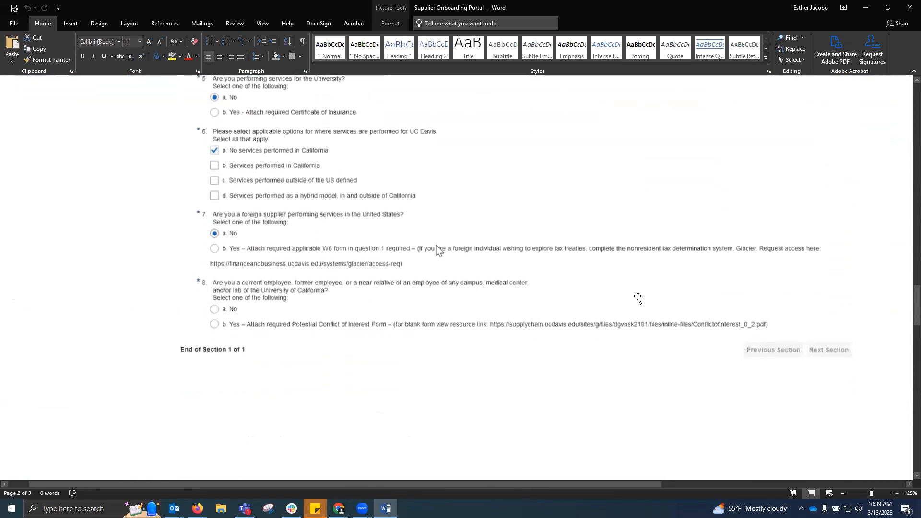
scroll(638, 296, "down", 4)
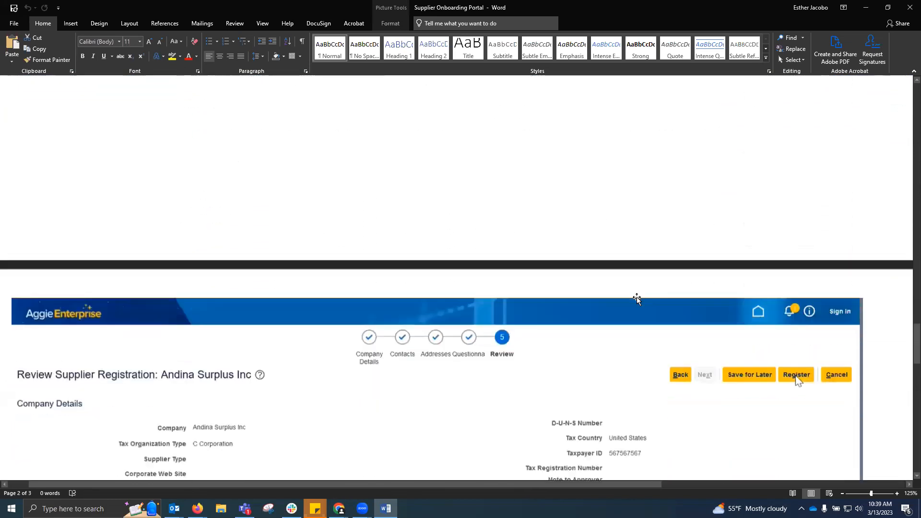
scroll(638, 298, "down", 5)
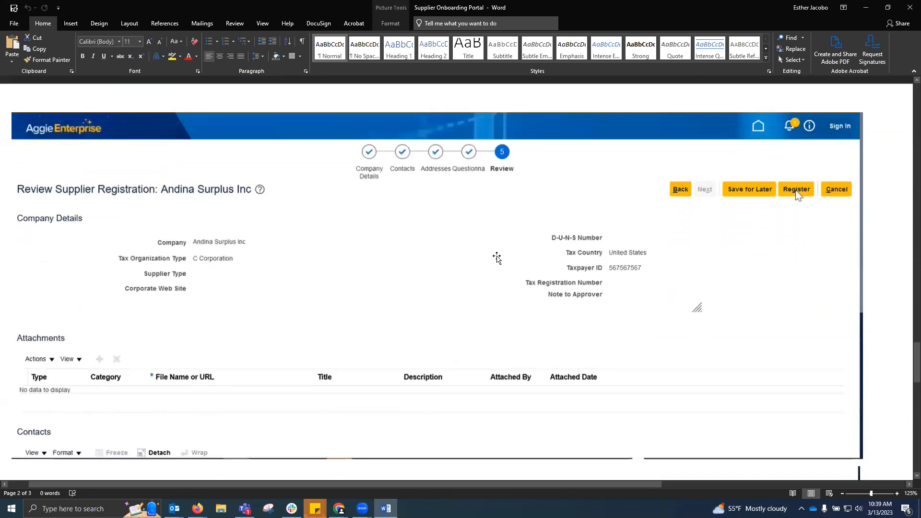
scroll(495, 257, "down", 4)
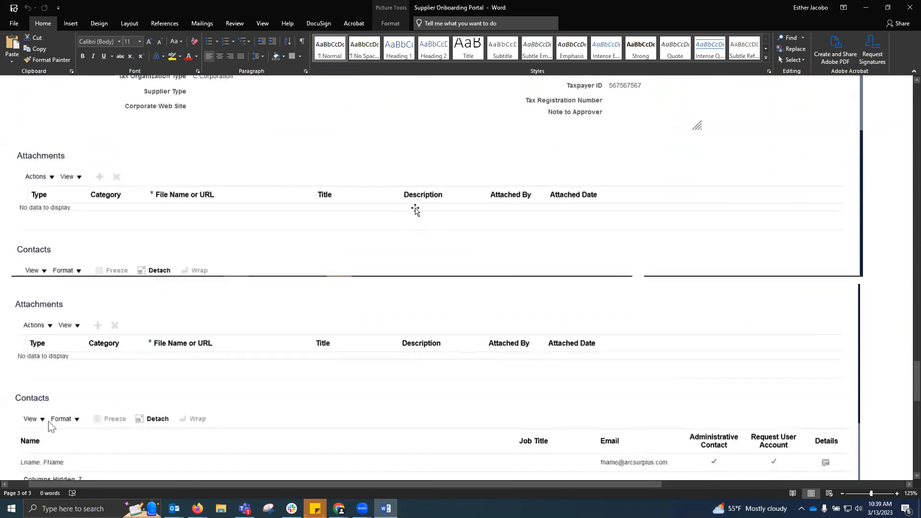
scroll(413, 208, "down", 3)
scroll(569, 360, "down", 2)
scroll(565, 365, "up", 5)
scroll(700, 312, "up", 4)
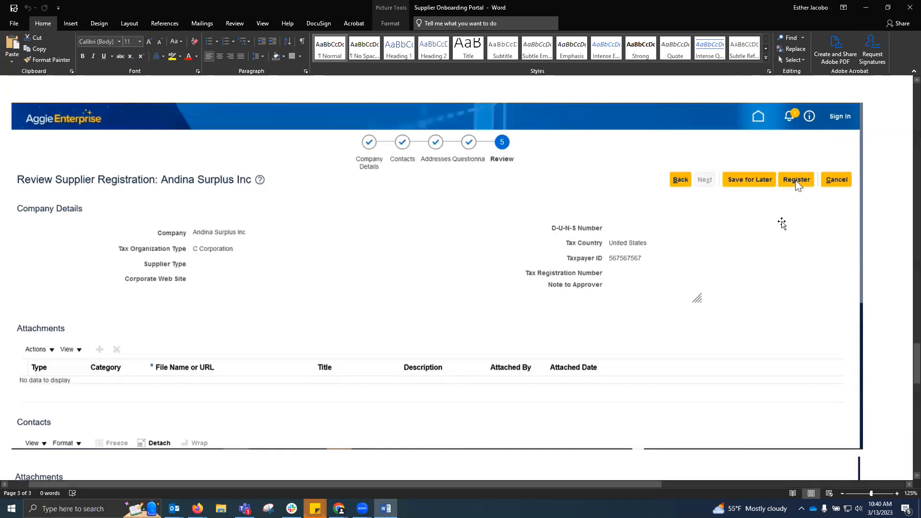
scroll(720, 218, "down", 1)
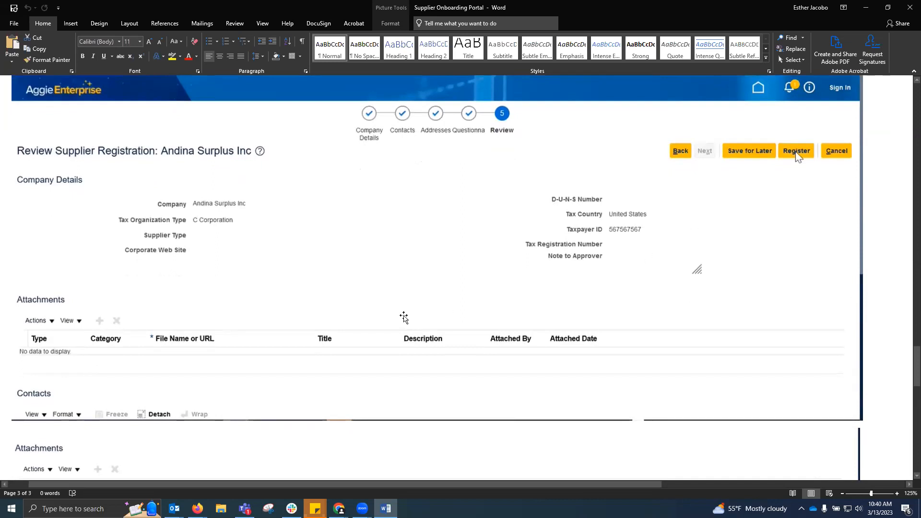
left_click(339, 509)
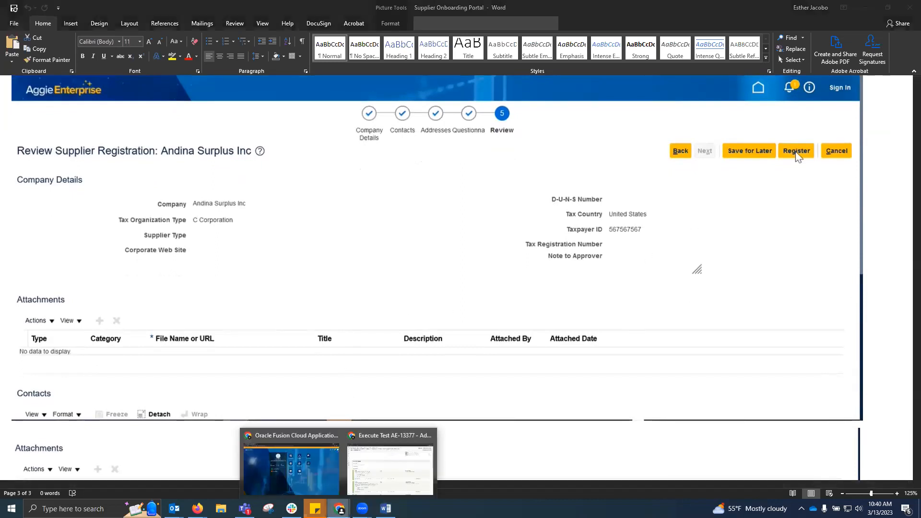
In the Oracle Fusion Cloud window, open the VWR FUNDING INC company profile from Supplier Portal.
left_click(328, 484)
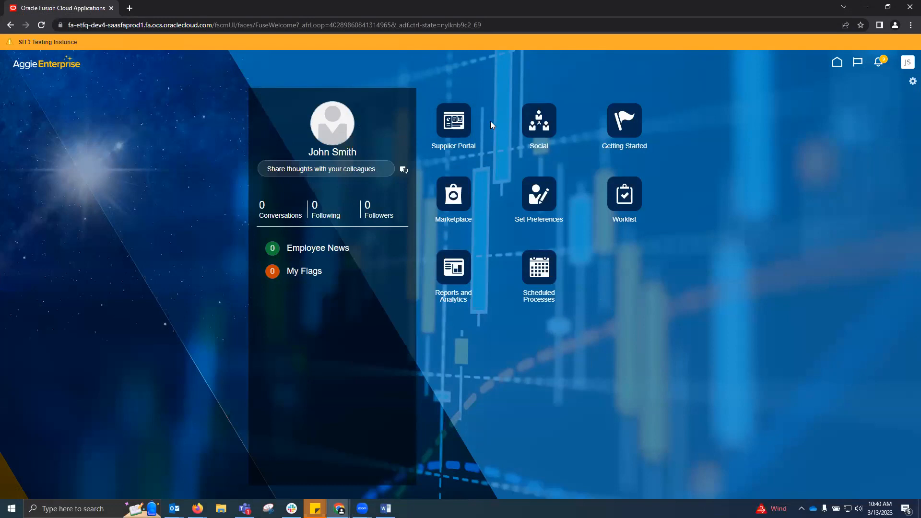
left_click(458, 125)
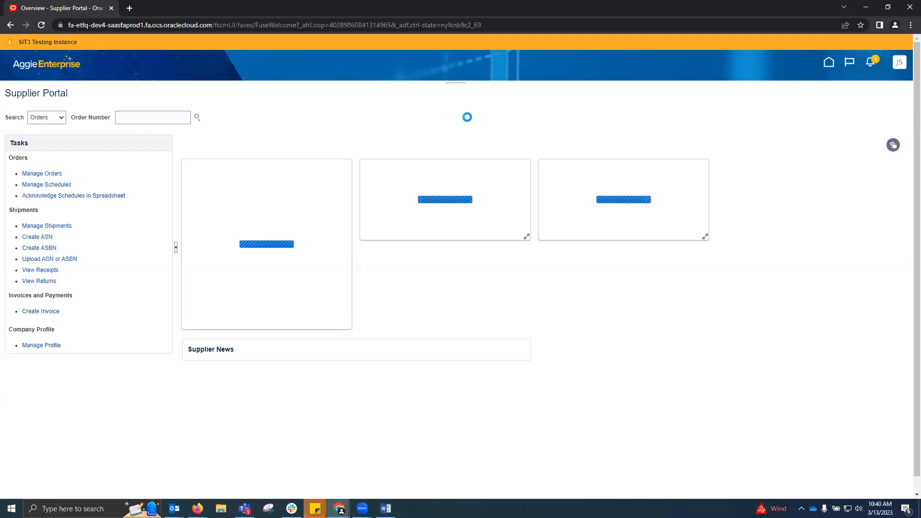
left_click(42, 345)
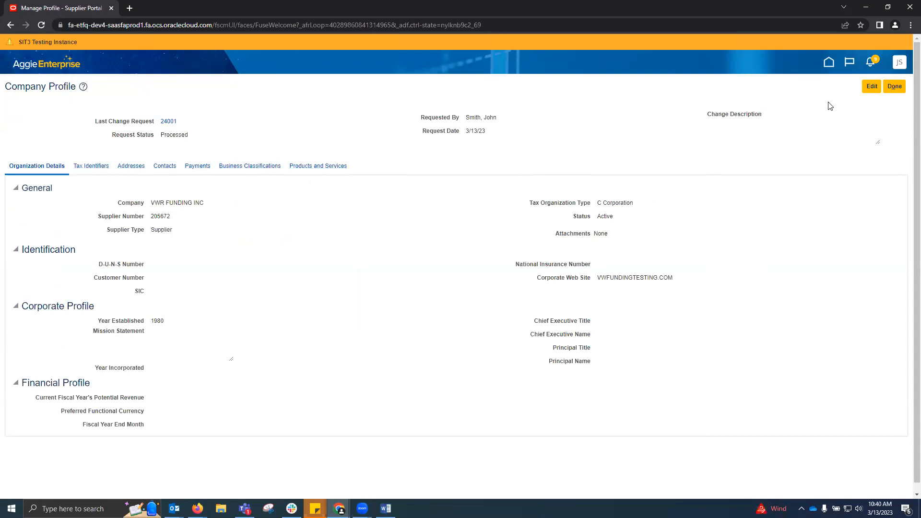
Create profile change request 24002 and review its Payments, Business Classifications and Addresses tabs.
left_click(871, 87)
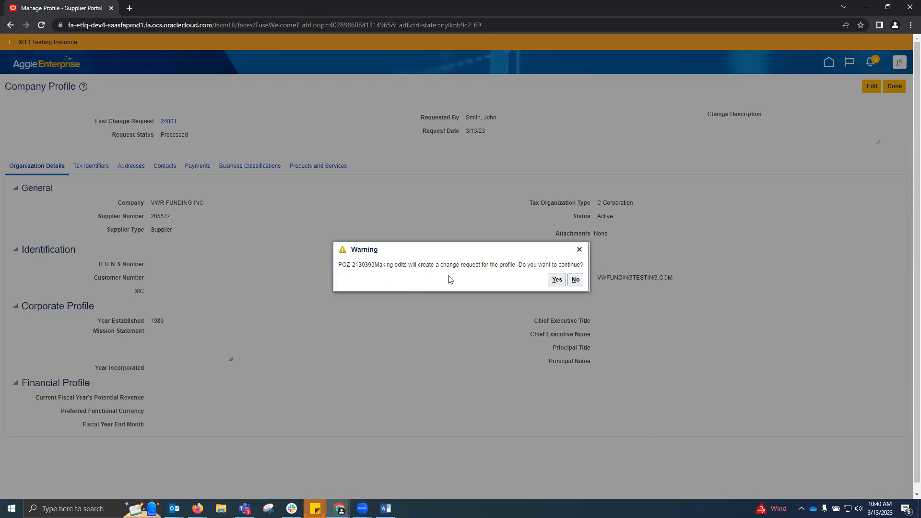
left_click(557, 279)
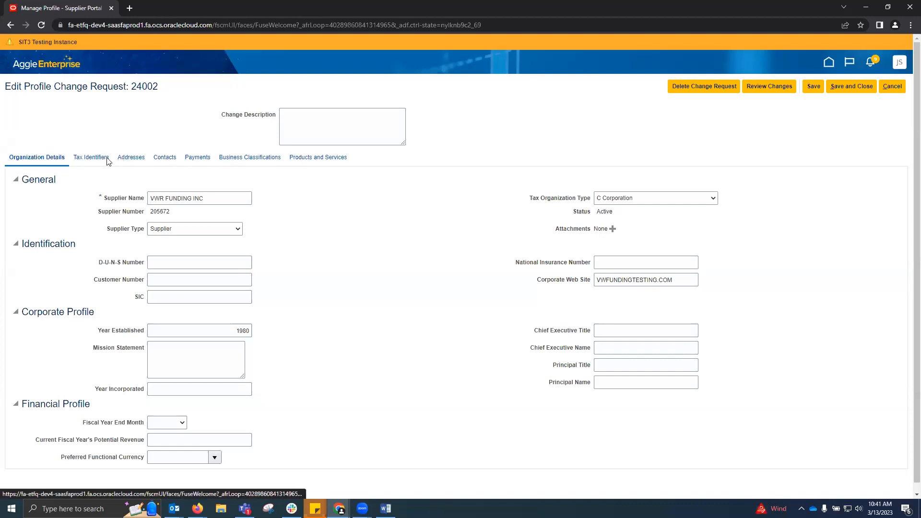
scroll(421, 220, "down", 1)
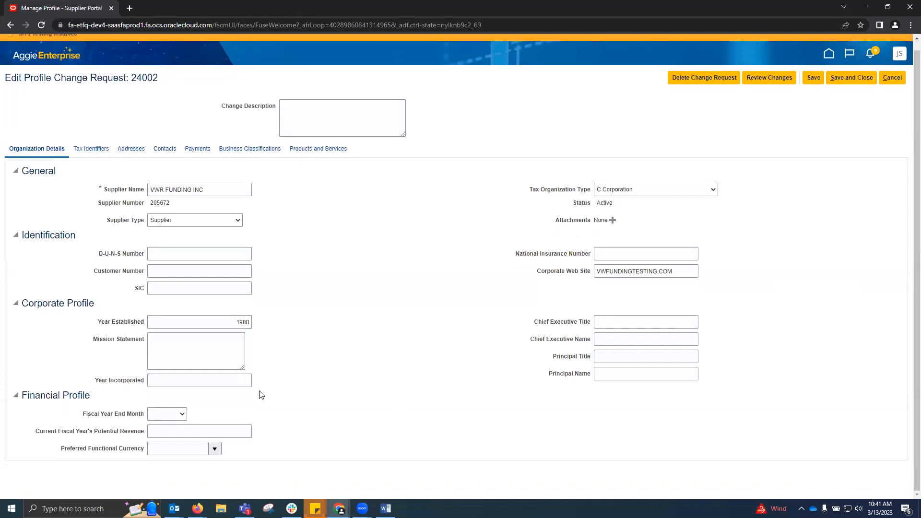
left_click(195, 152)
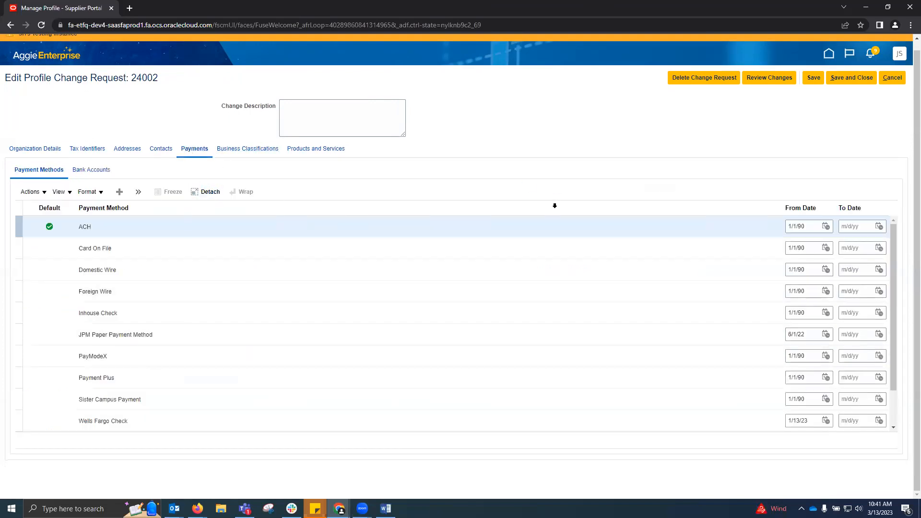
left_click(226, 149)
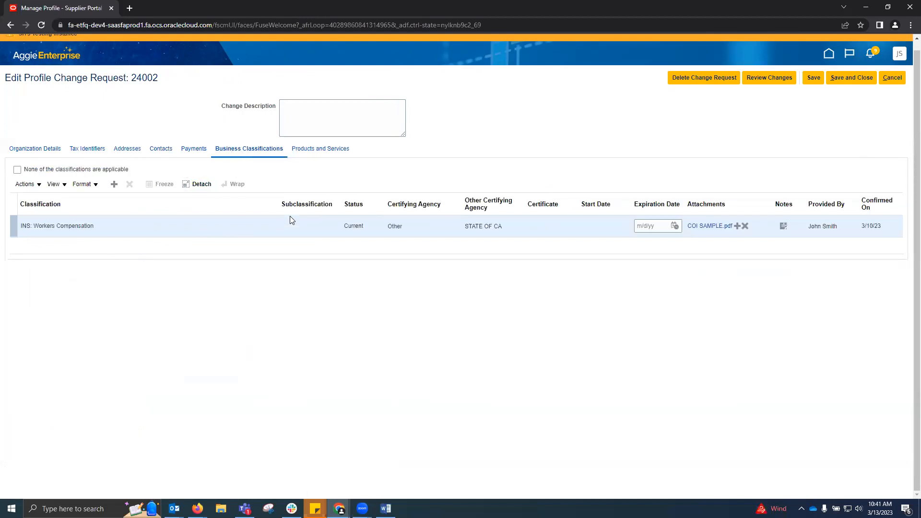
left_click(124, 151)
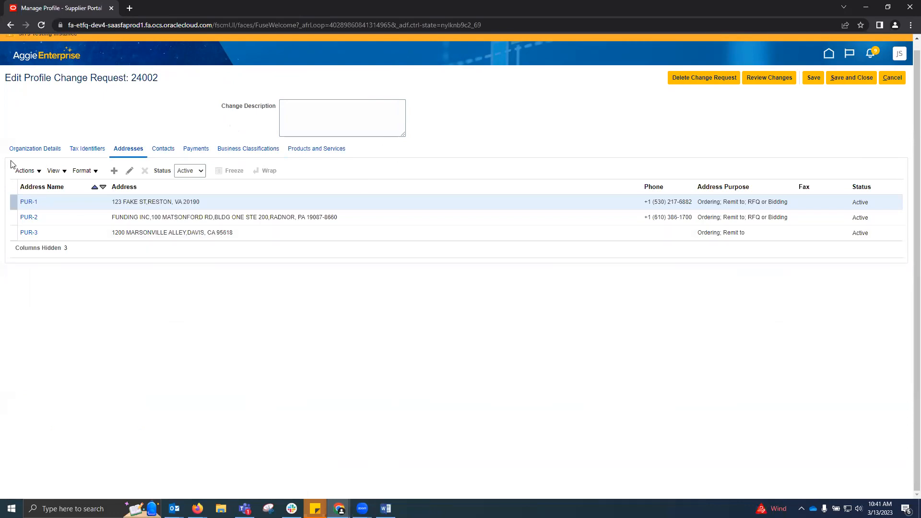
left_click(30, 171)
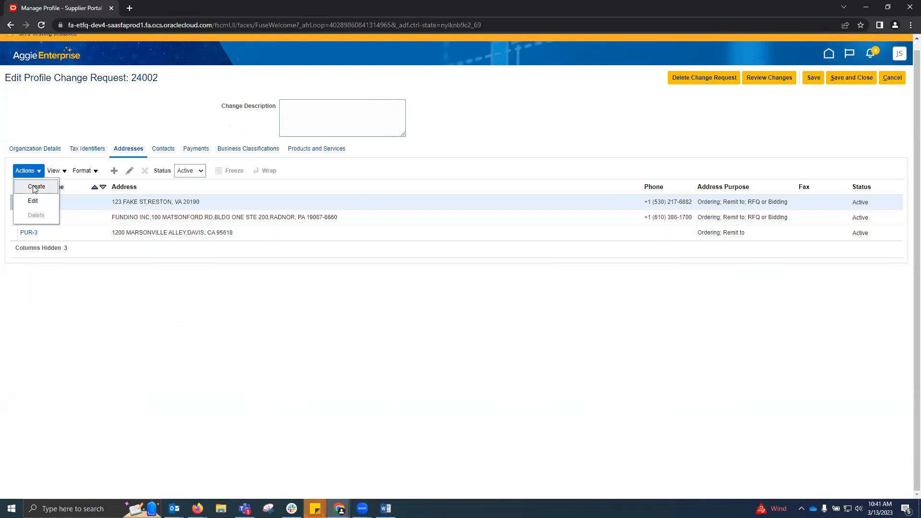
Create address PUR-4 with postal code 95616 (Davis, CA) and line 456 FAKE AVE.
left_click(34, 186)
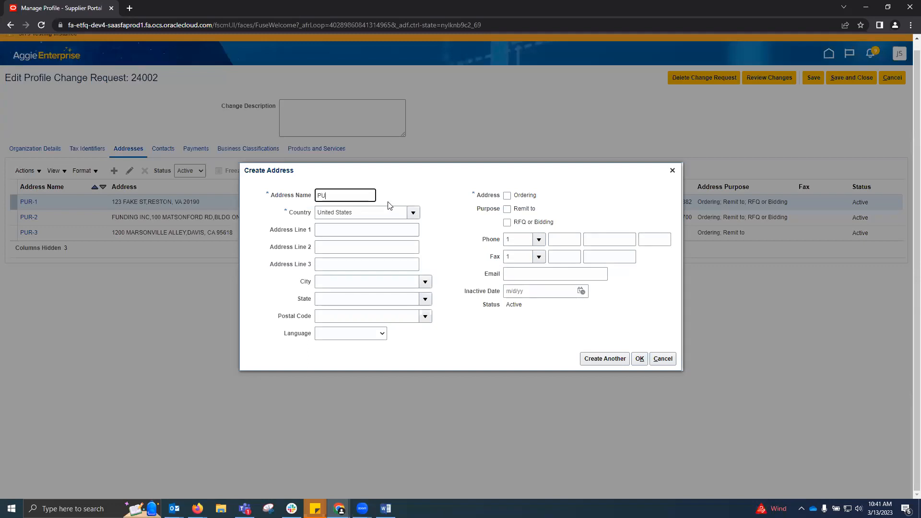
type("PUR-4")
left_click(346, 316)
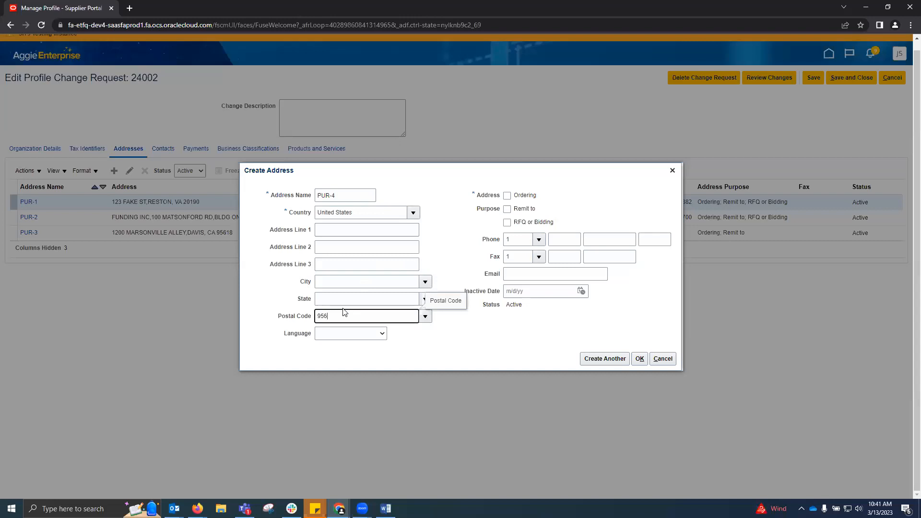
left_click(356, 295)
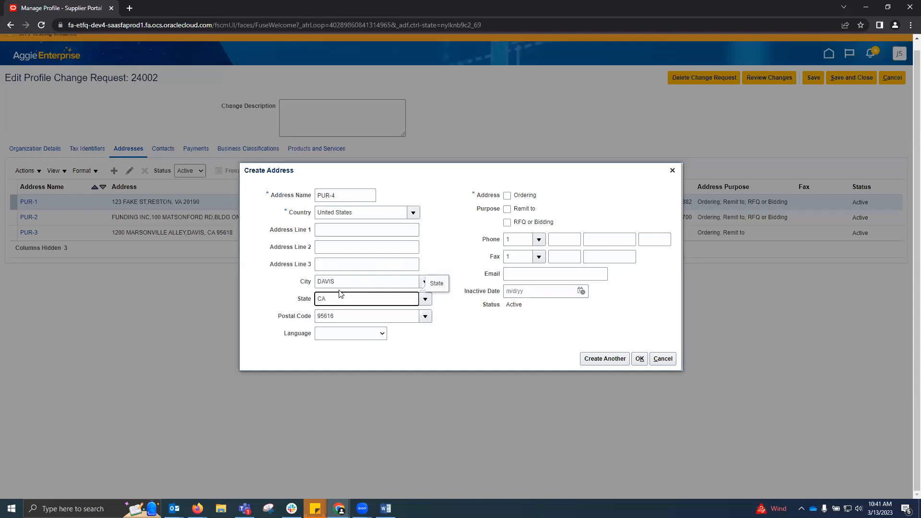
left_click(345, 231)
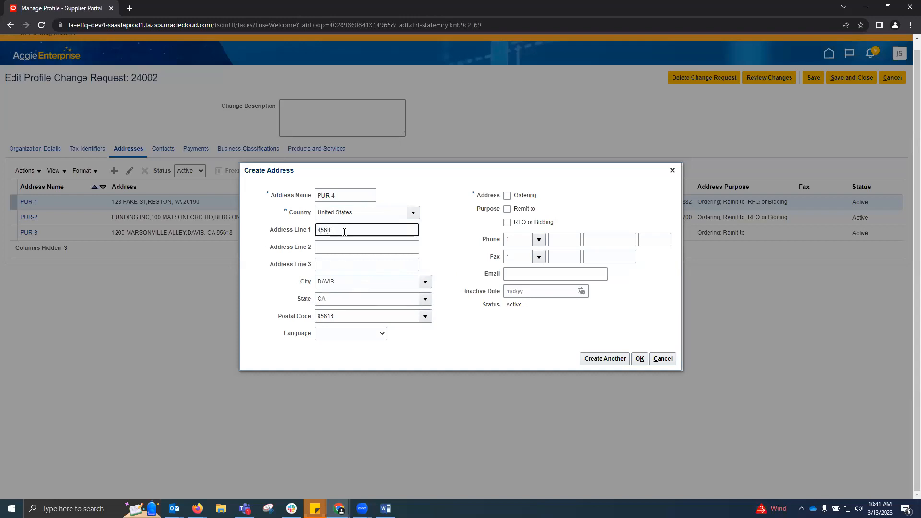
type("456 FAKE AVENUE")
Mark PUR-4 for Ordering and Remit to, add a phone number and e-mail, and save it.
left_click(507, 195)
left_click(508, 210)
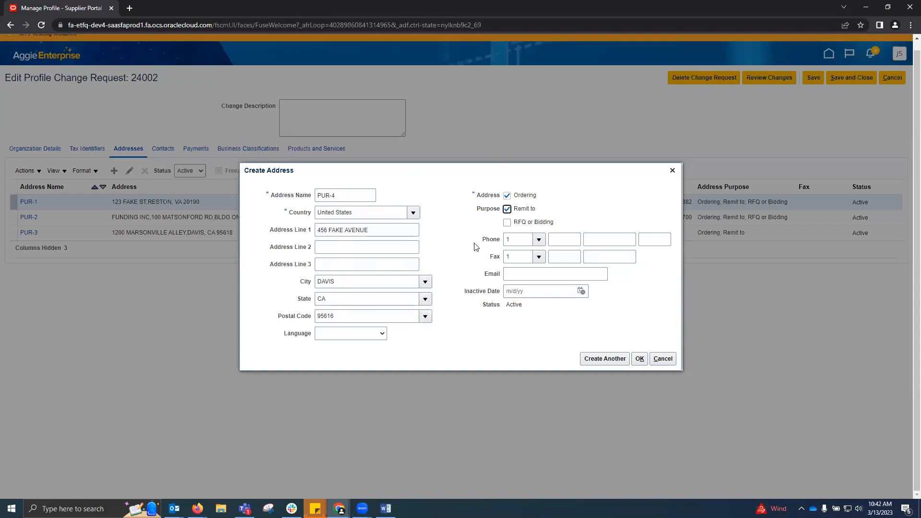
left_click(564, 239)
left_click(590, 235)
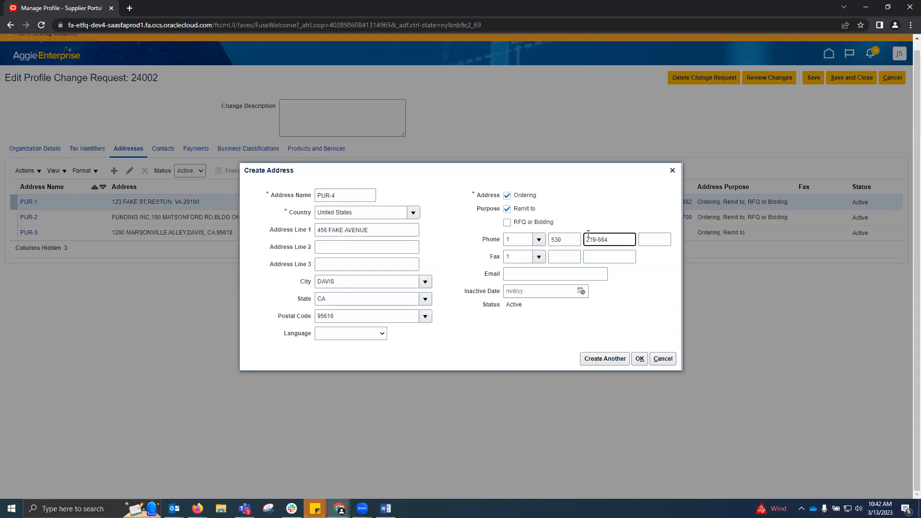
left_click(514, 276)
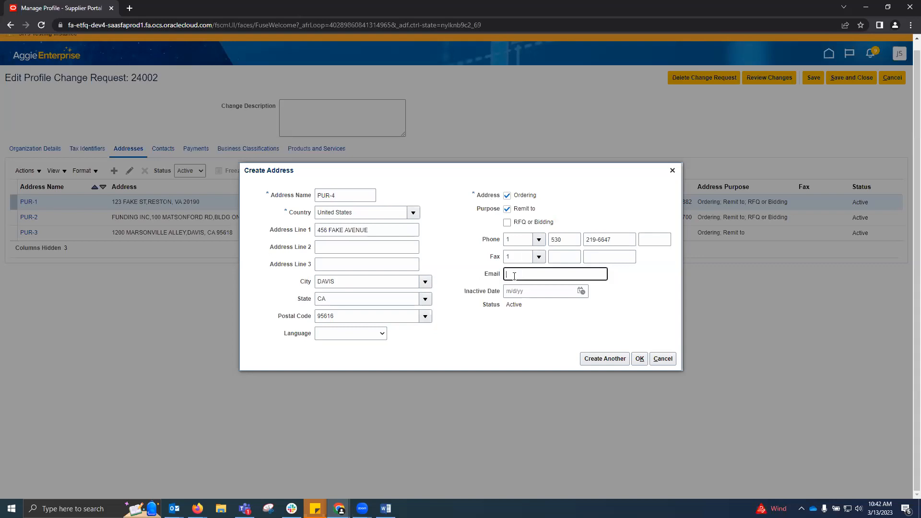
type("test@v")
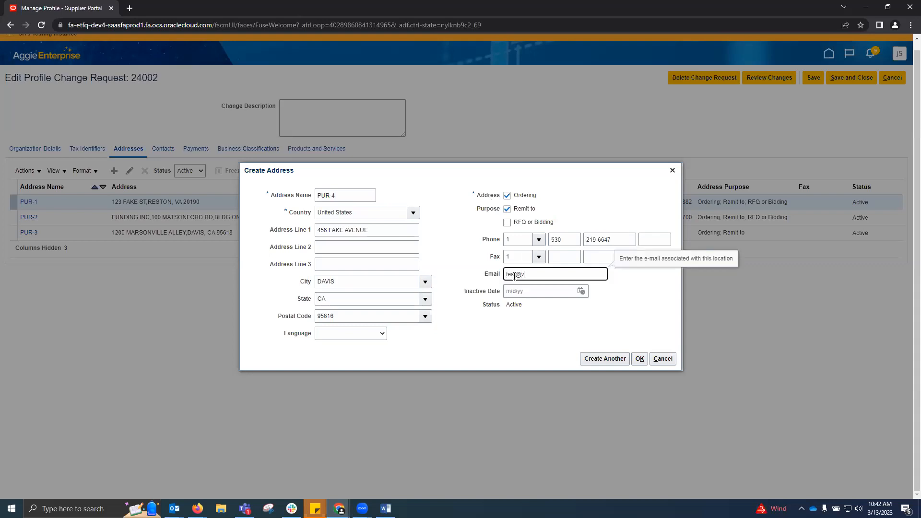
type("wr.com")
left_click(459, 332)
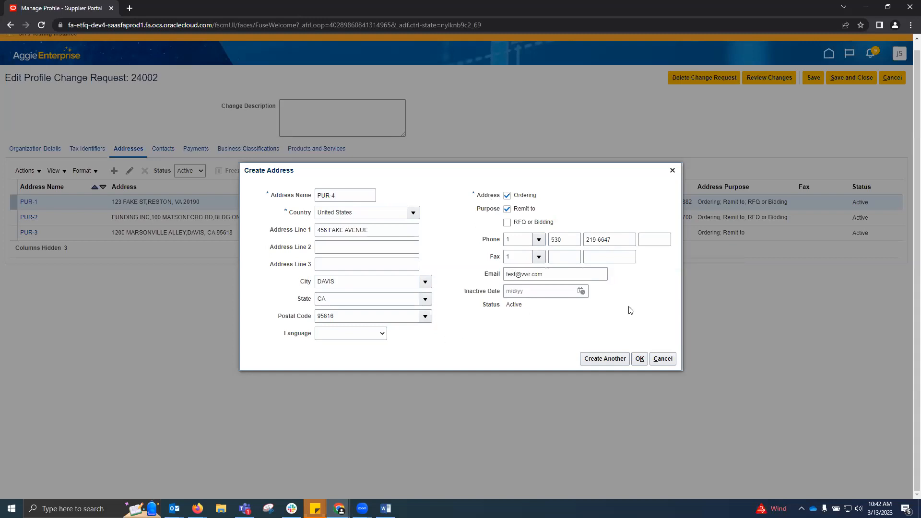
left_click(640, 360)
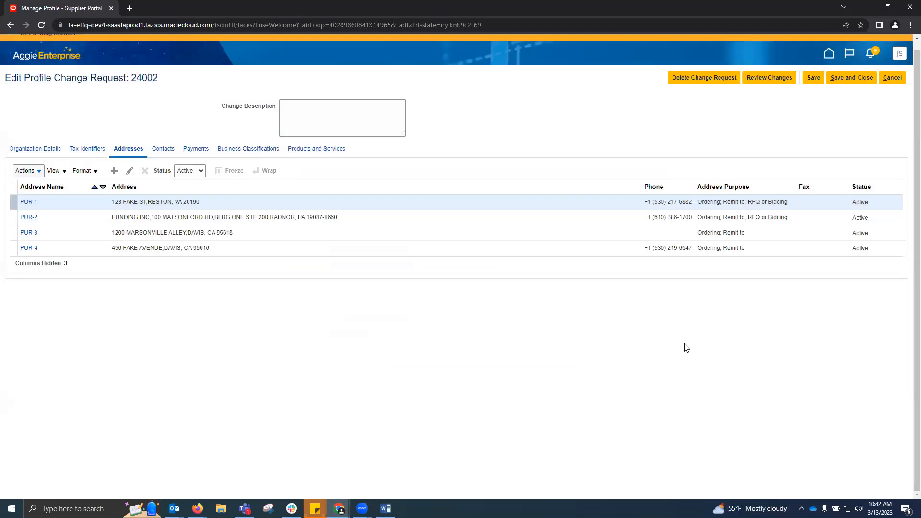
Review and submit change request 24002 for approval, then finish with the company profile.
left_click(770, 80)
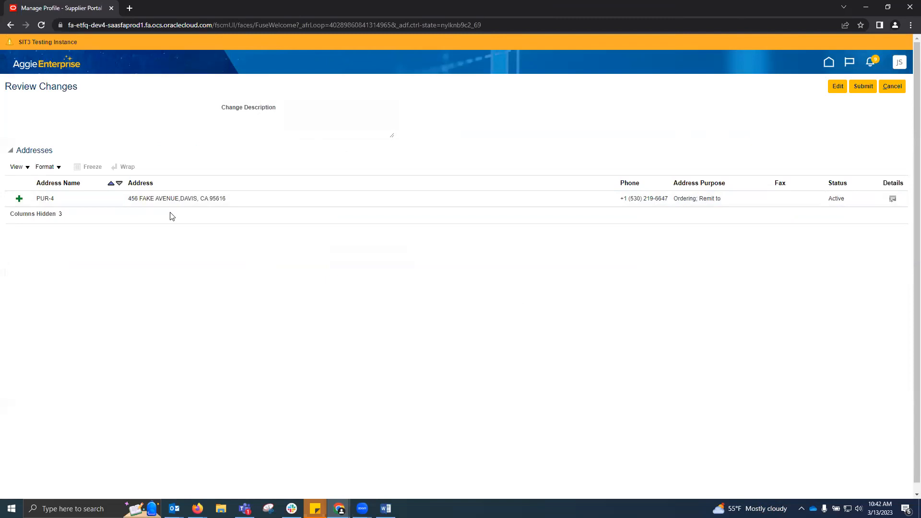
left_click(859, 90)
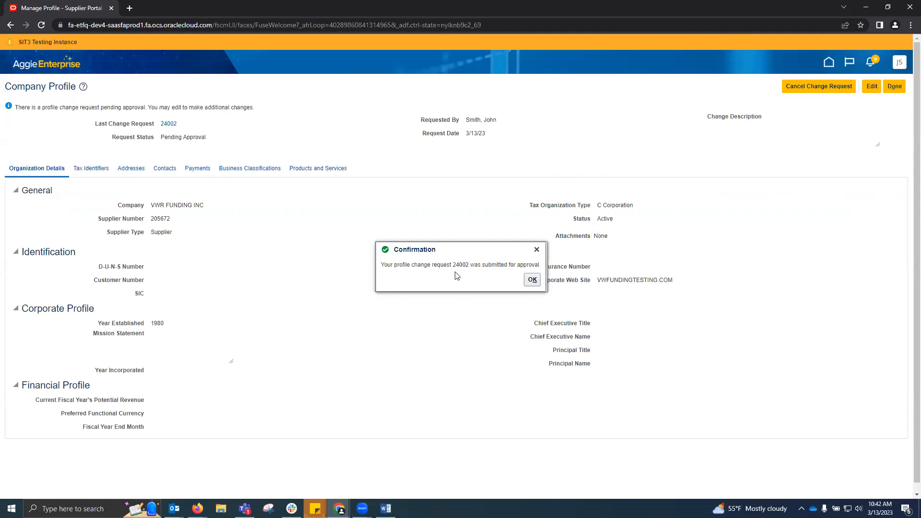
left_click(531, 278)
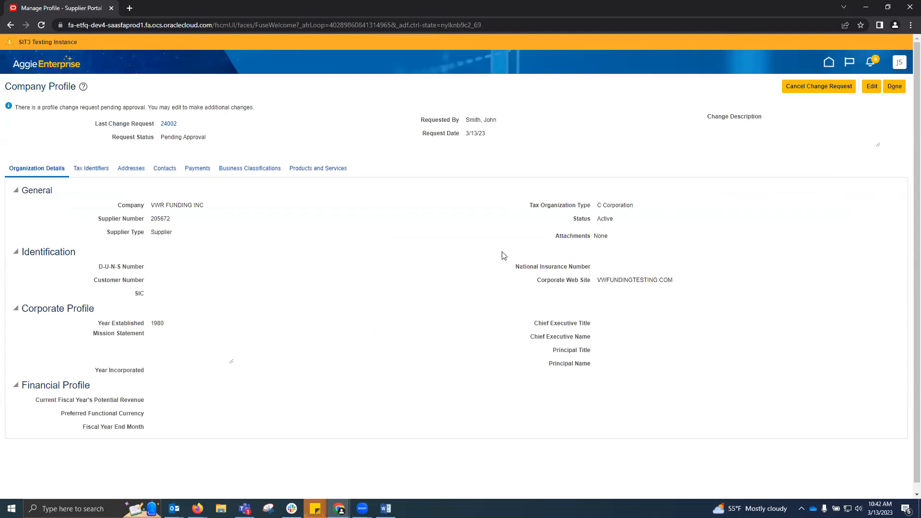
left_click(896, 88)
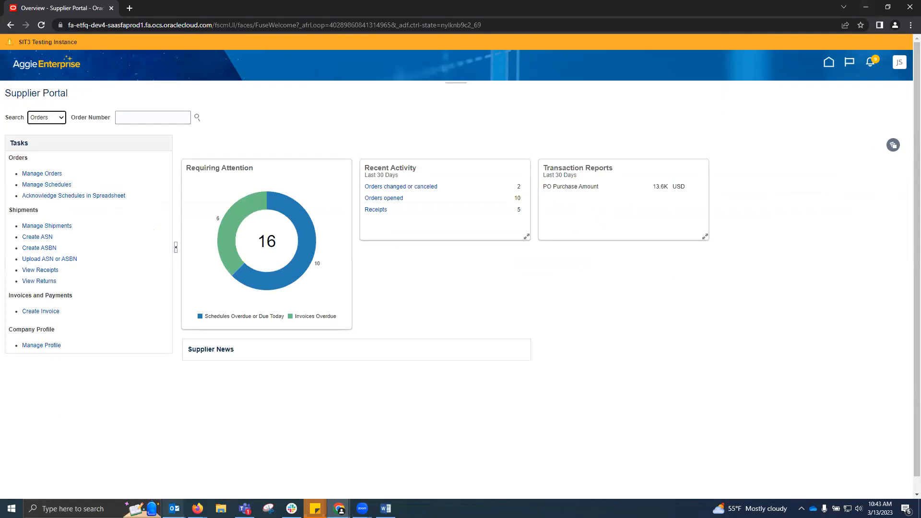
In the Manage Suppliers window, filter notifications to All to show change request 24001 for VWR FUNDING INC.
mouse_move(197, 508)
left_click(186, 479)
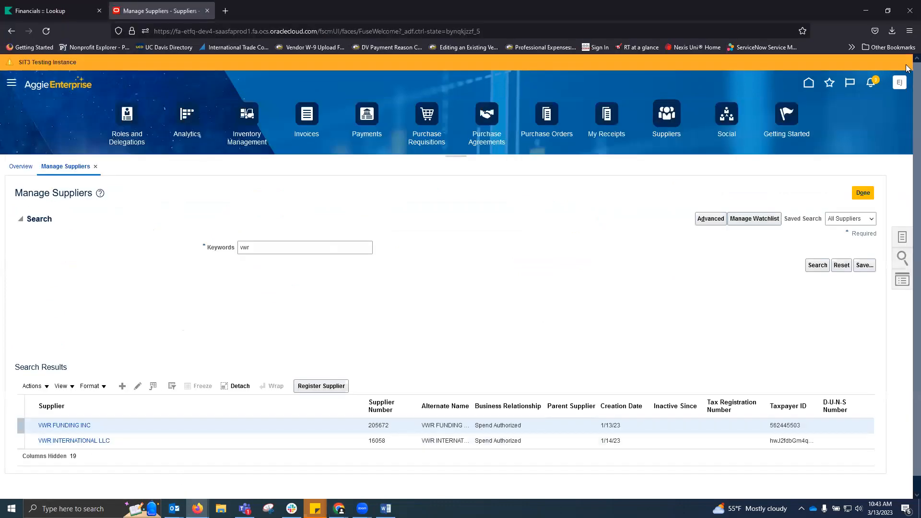
left_click(874, 84)
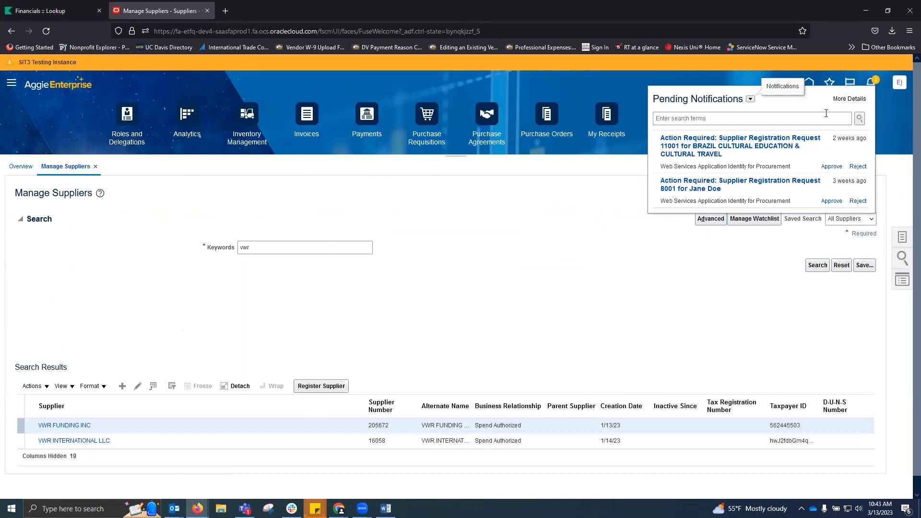
left_click(845, 99)
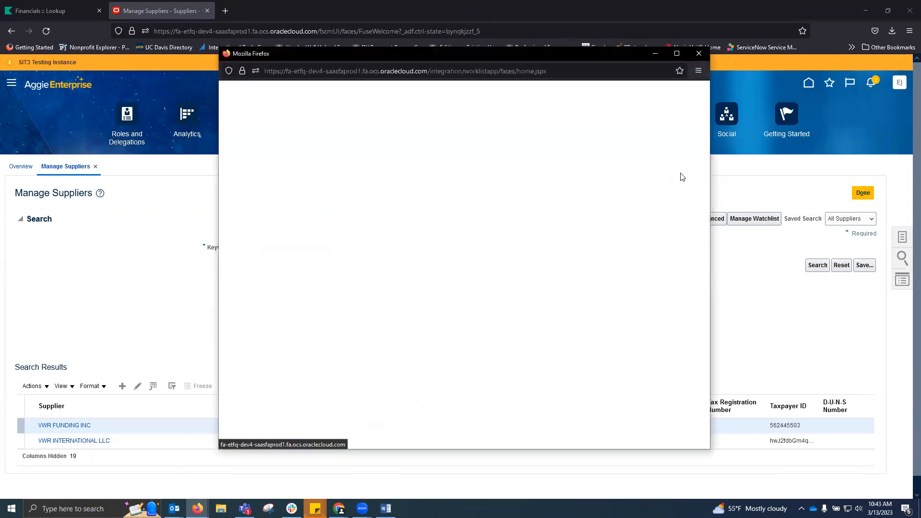
left_click(698, 54)
left_click(872, 87)
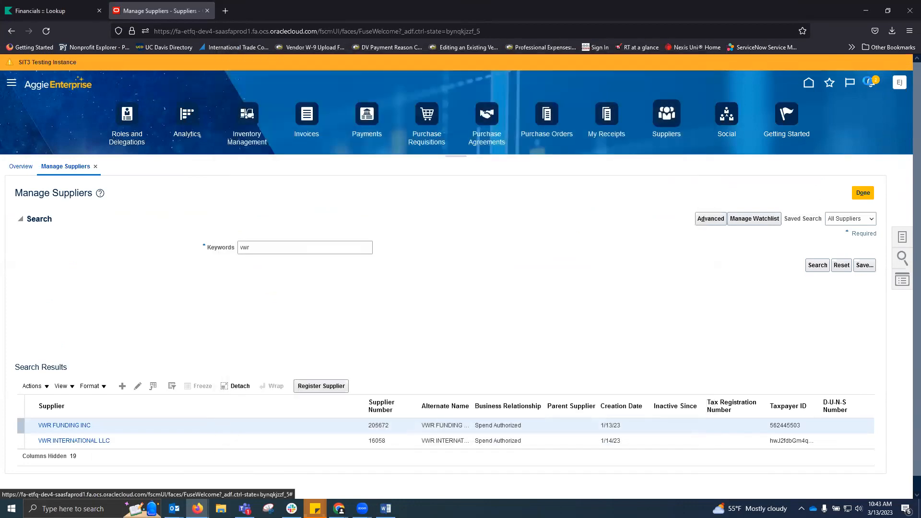
left_click(750, 99)
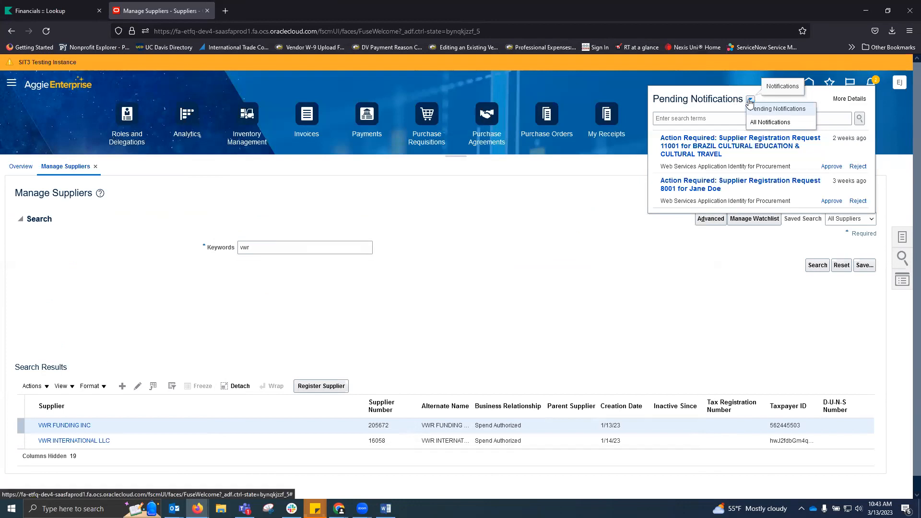
left_click(756, 123)
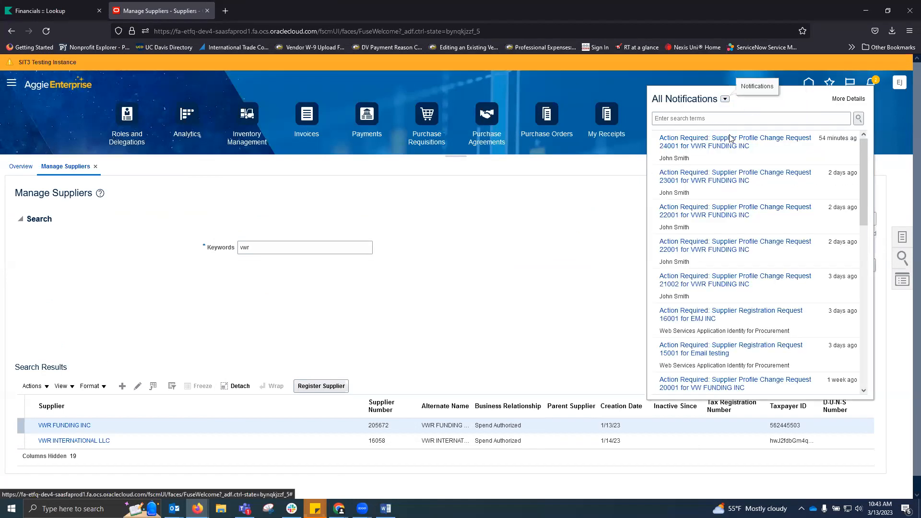
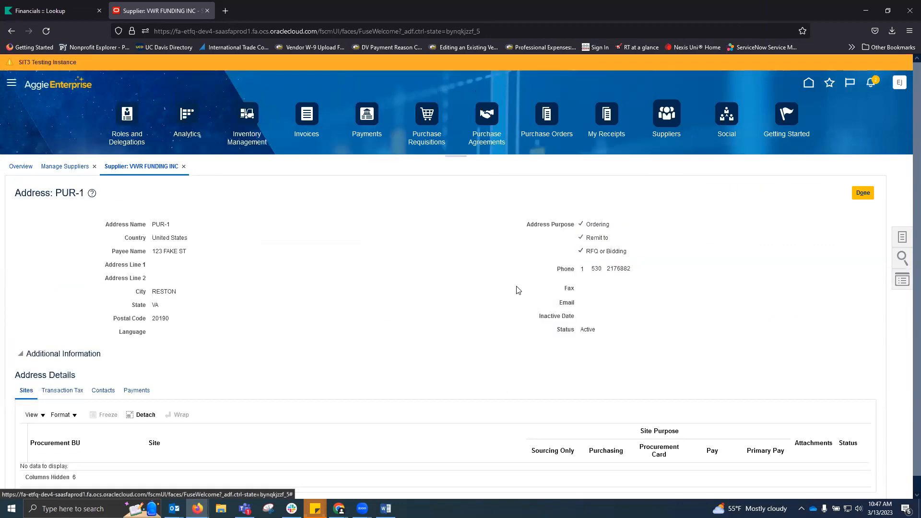
Scroll through the PUR-1 Reston, VA address details to confirm no sites are listed.
scroll(507, 280, "down", 1)
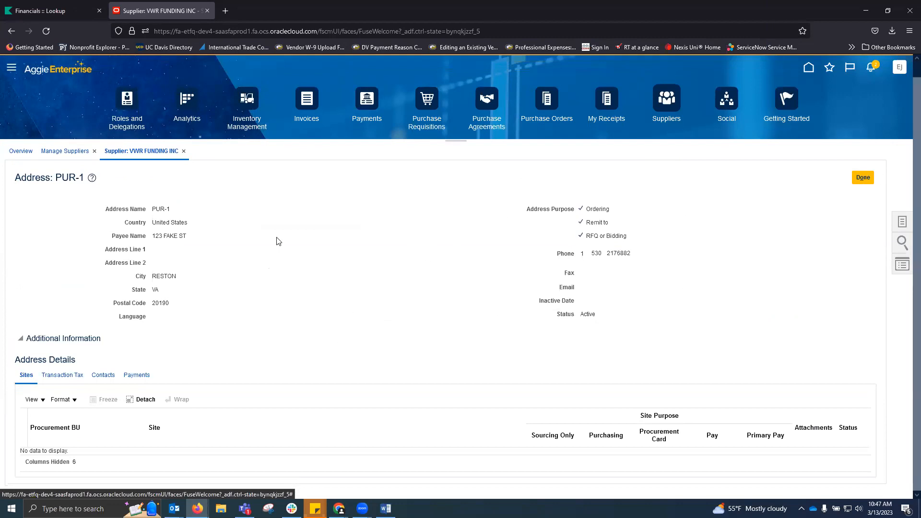
Check PUR-1's transaction tax and empty contacts, then view VWR FUNDING INC's single active portal contact.
left_click(101, 376)
left_click(60, 377)
left_click(105, 377)
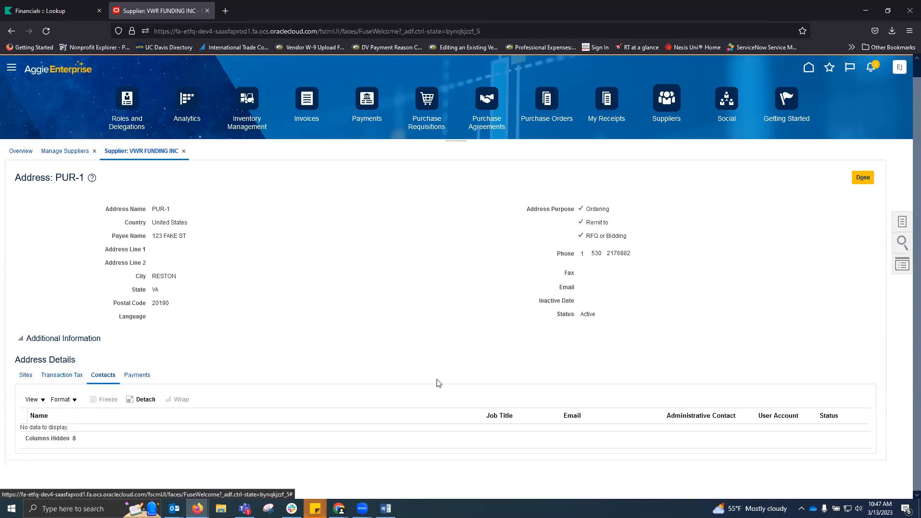
left_click(863, 177)
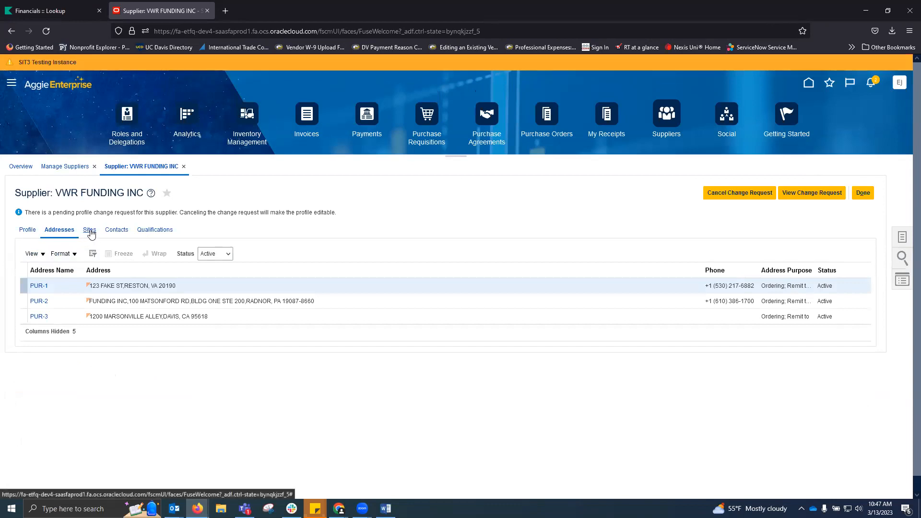
left_click(118, 232)
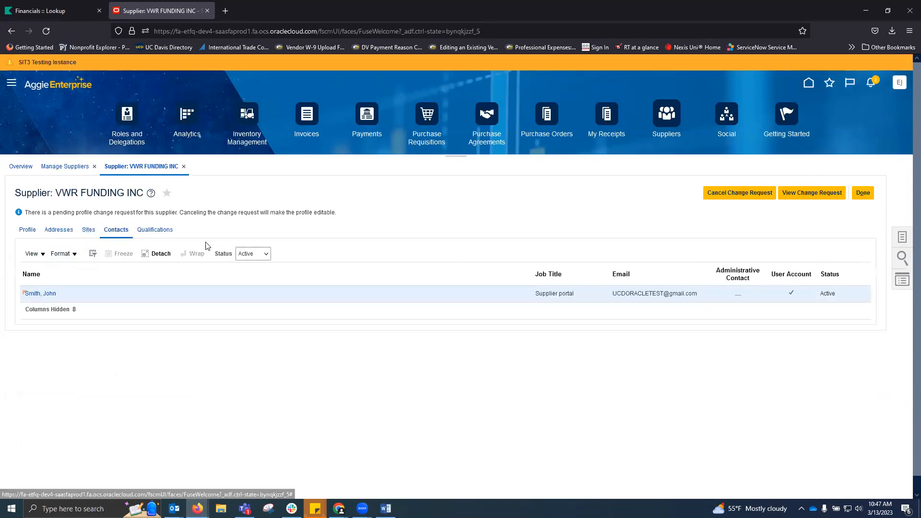
Review the PUR-2 Radnor, PA address and its one active contact, then close it.
left_click(59, 230)
left_click(38, 301)
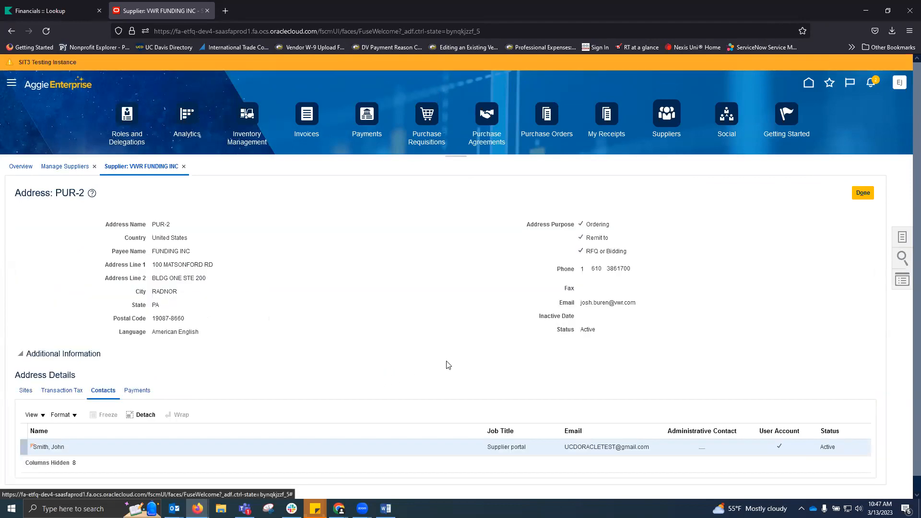
scroll(459, 275, "down", 1)
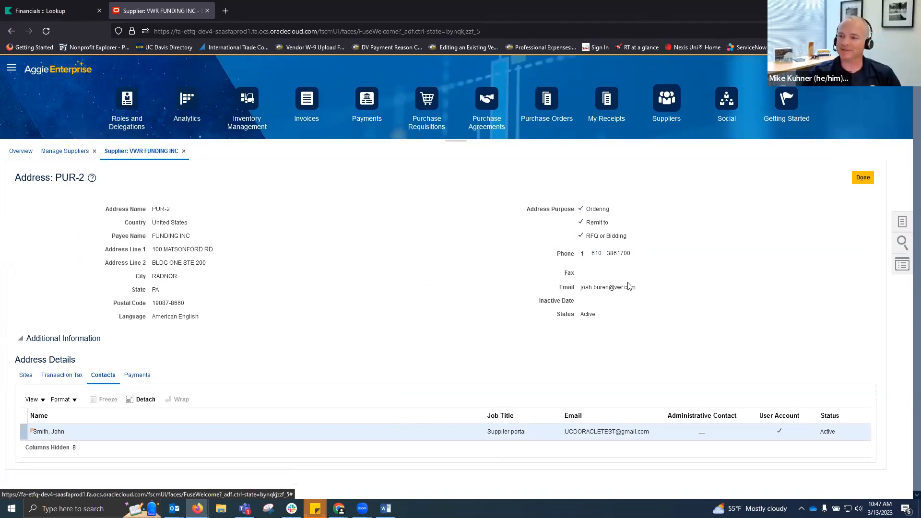
left_click(863, 178)
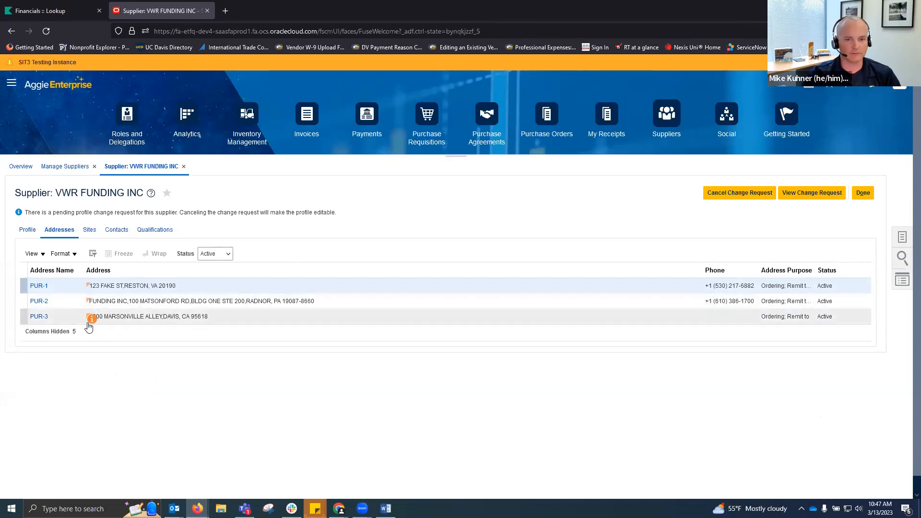
left_click(36, 287)
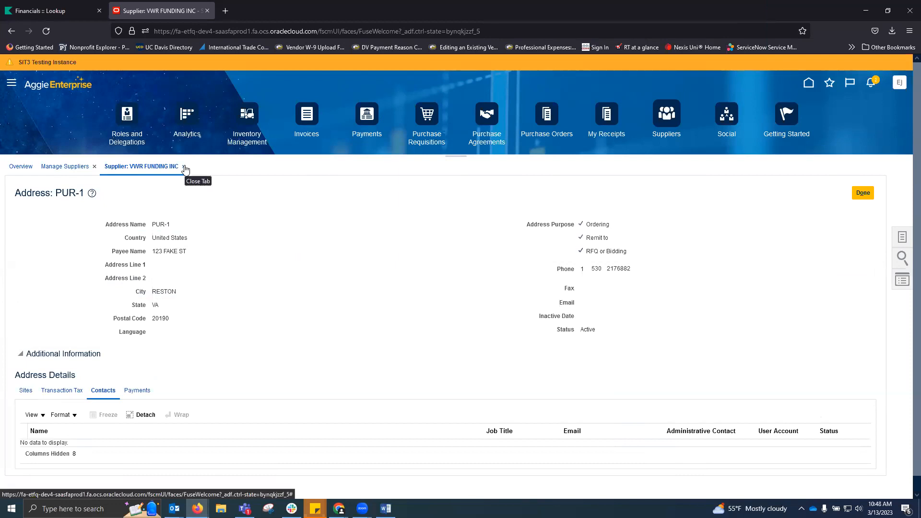
left_click(858, 192)
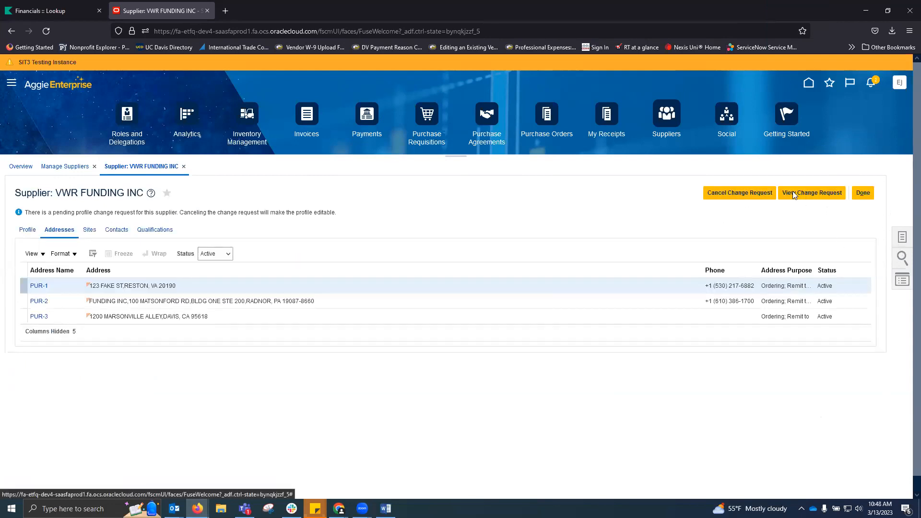
left_click(866, 193)
left_click(39, 301)
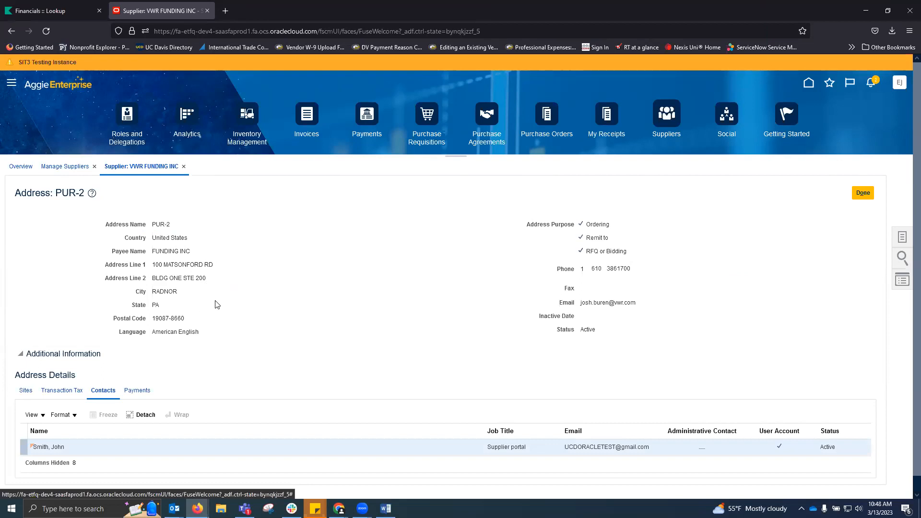
left_click(863, 193)
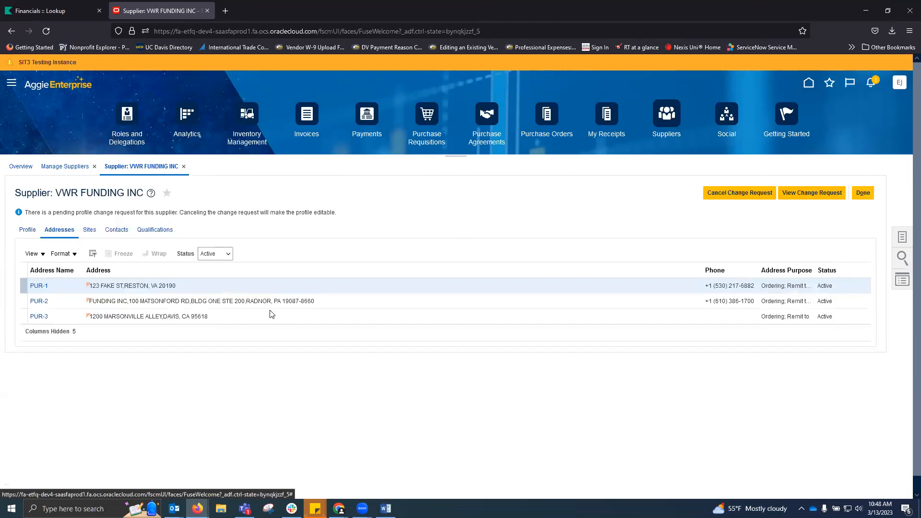
left_click(48, 317)
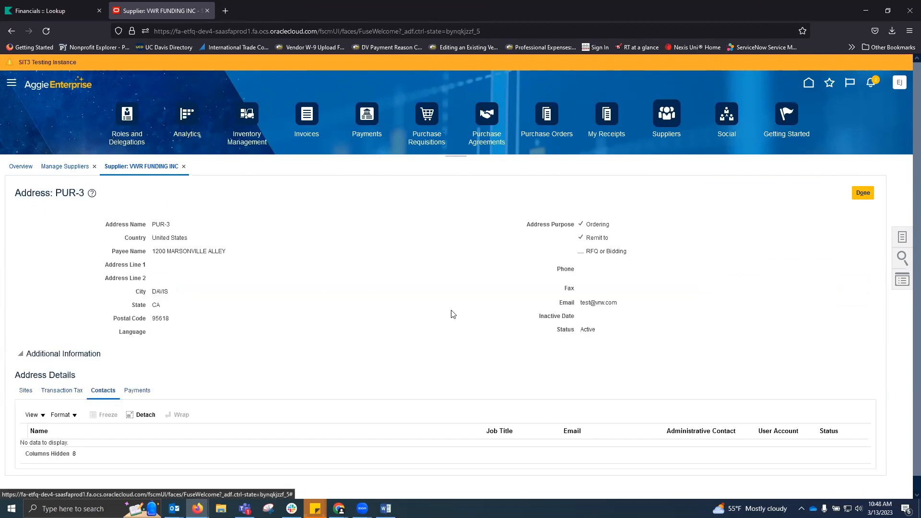
left_click(862, 193)
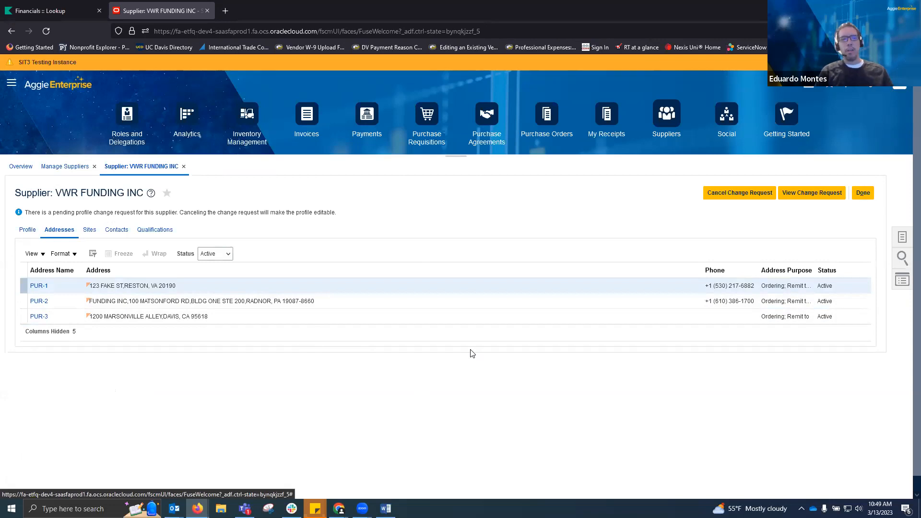
Review VWR FUNDING INC's only site, PUR-2, used for Purchasing and Pay.
left_click(89, 230)
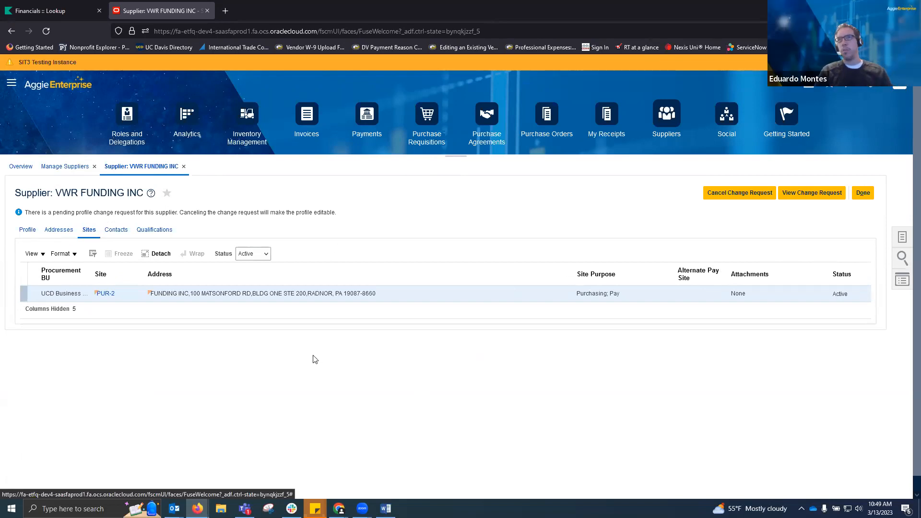
left_click(113, 297)
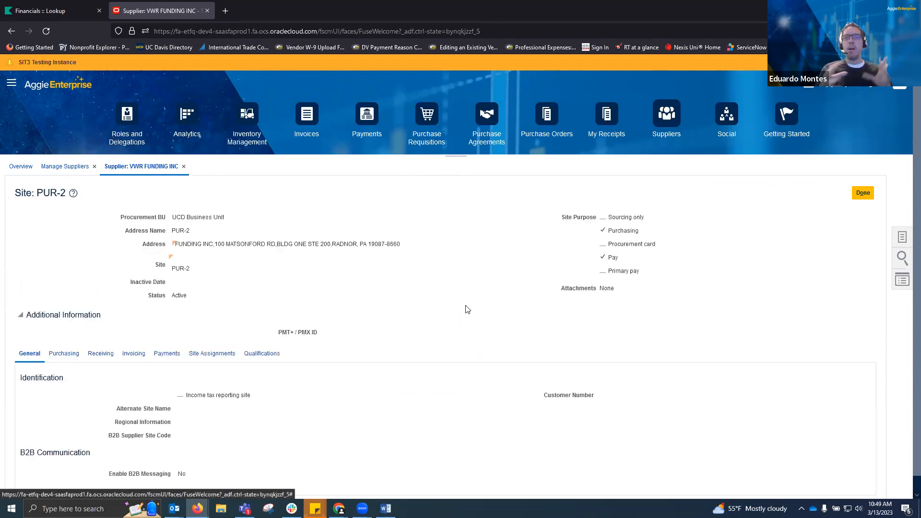
scroll(465, 306, "down", 1)
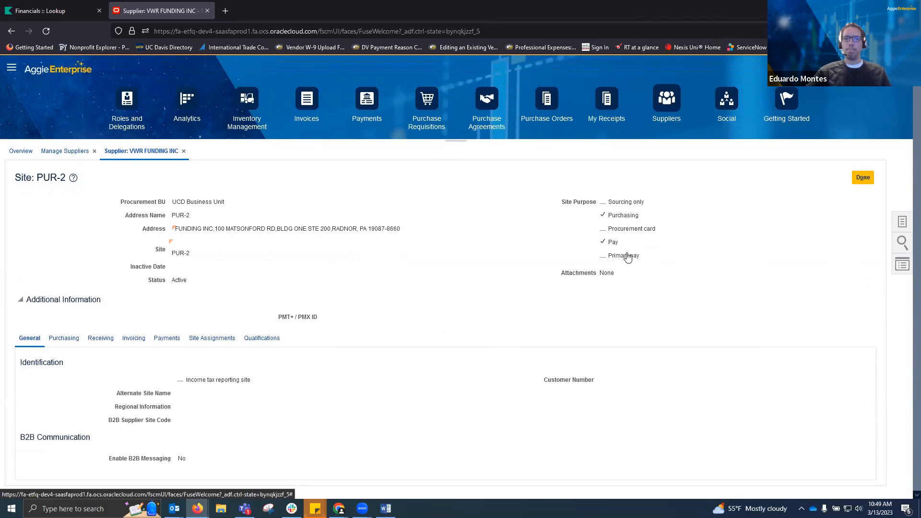
left_click(862, 178)
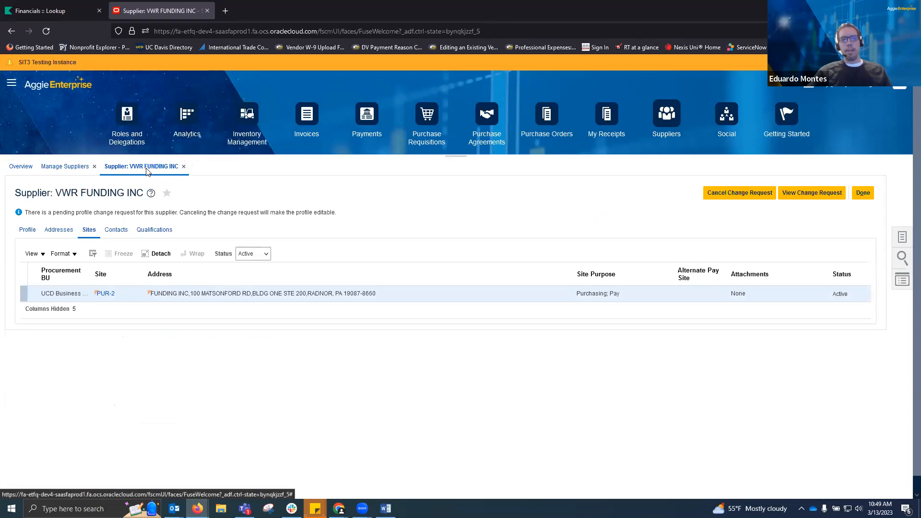
Open VWR INTERNATIONAL LLC and list its five active sites.
left_click(68, 442)
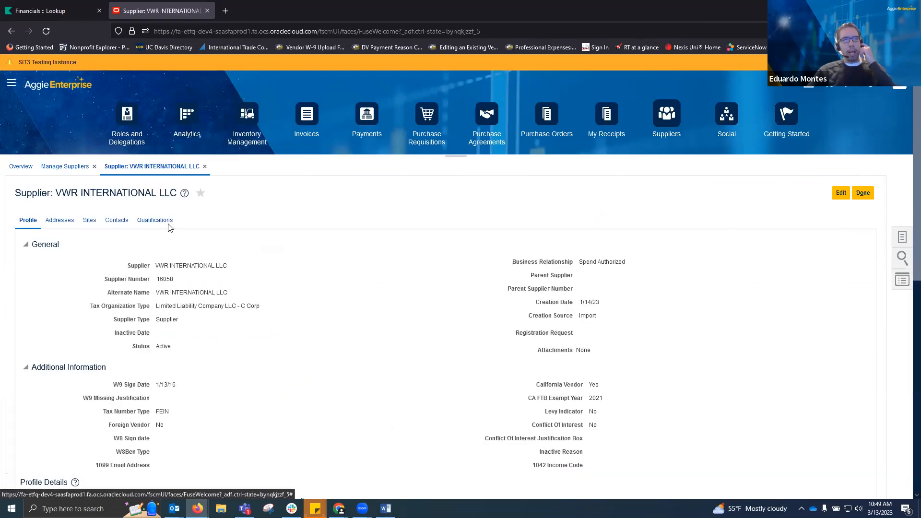
left_click(89, 220)
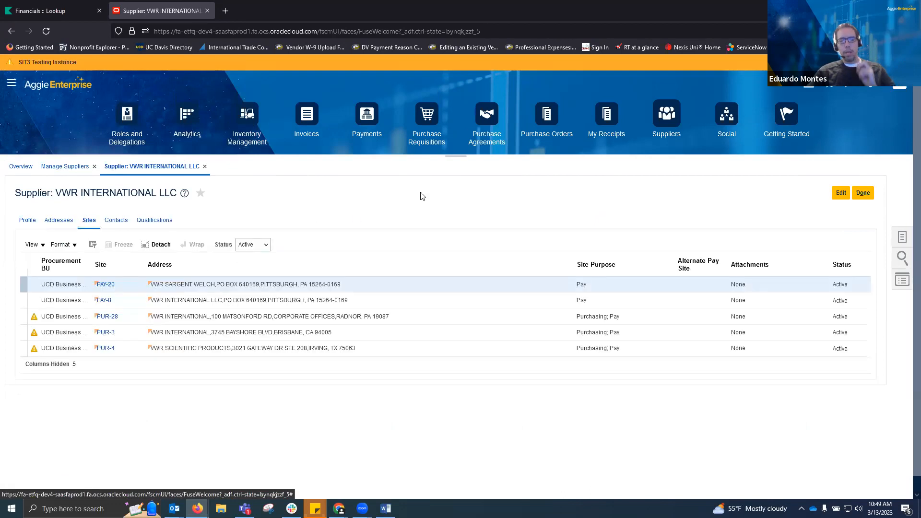
scroll(357, 380, "down", 2)
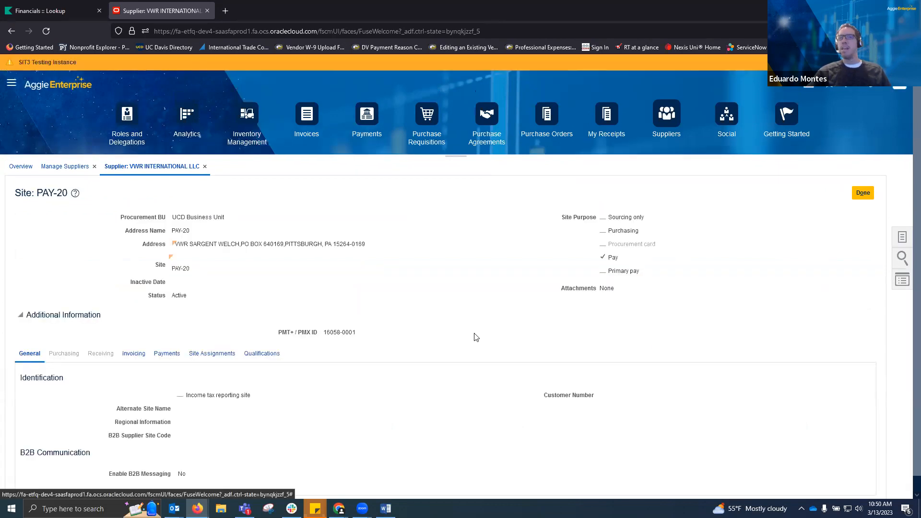
Review sites PAY-20 and PUR-28 (Radnor, PA, Purchasing and Pay).
scroll(474, 337, "down", 1)
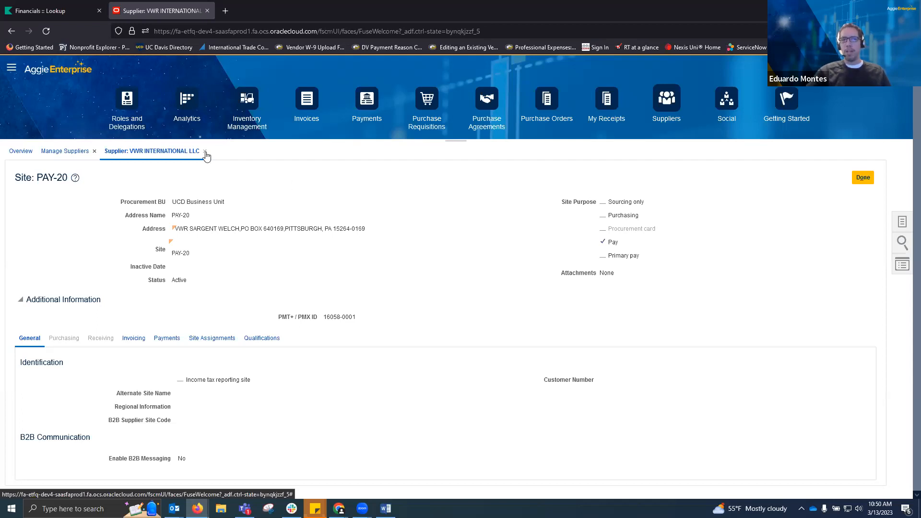
left_click(863, 177)
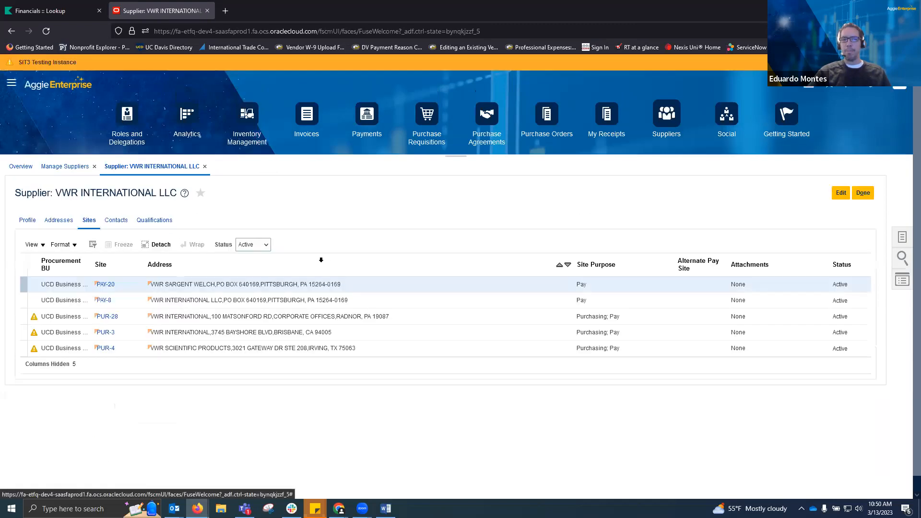
left_click(107, 317)
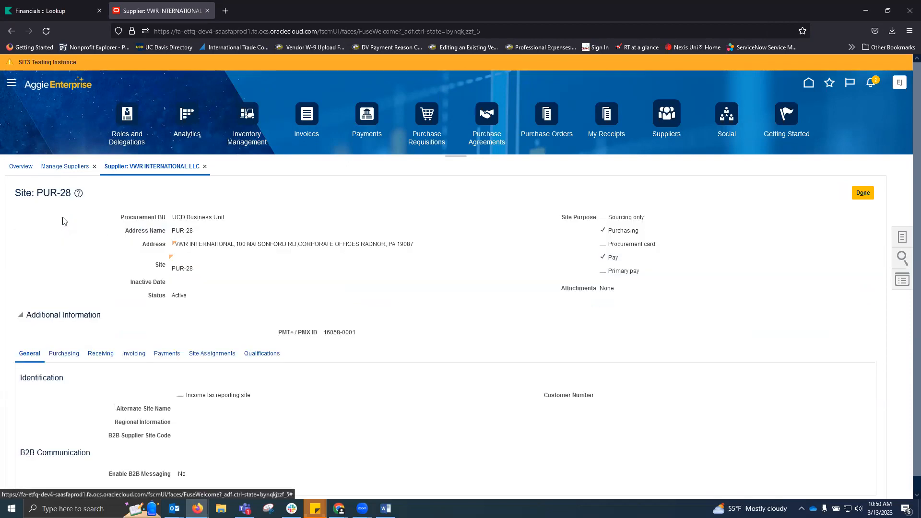
left_click(855, 196)
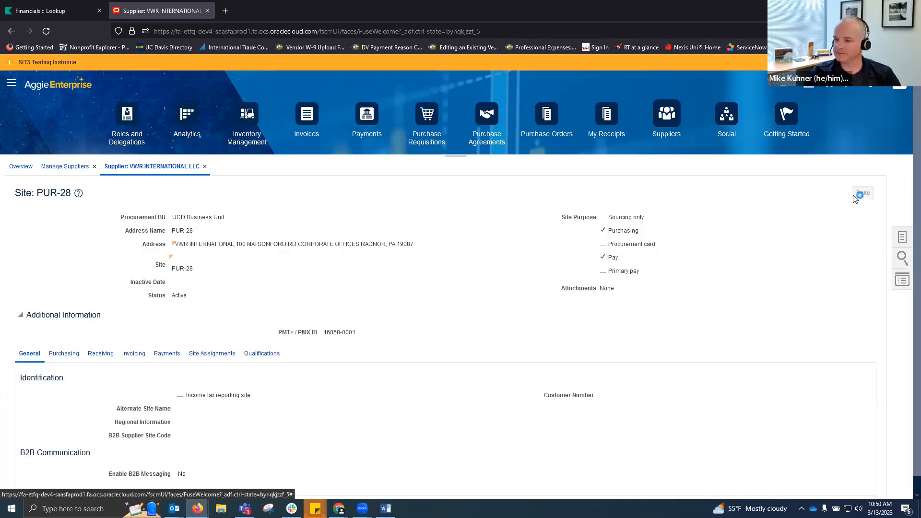
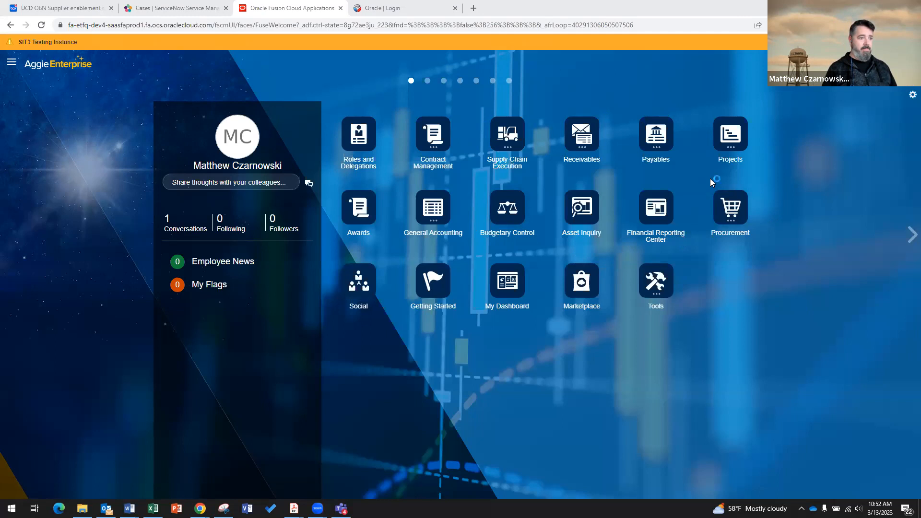
Go to Procurement's Purchase Requisitions page and bring its Request Forms section into view.
left_click(741, 218)
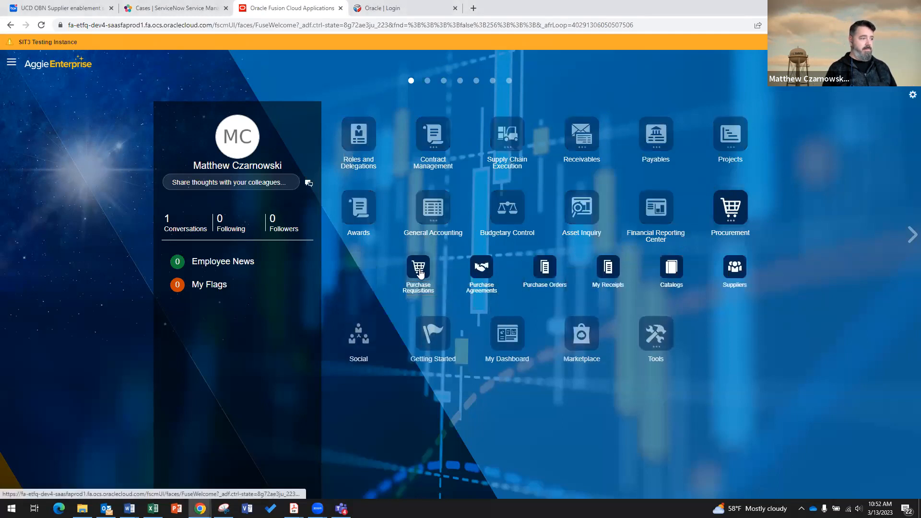
left_click(420, 274)
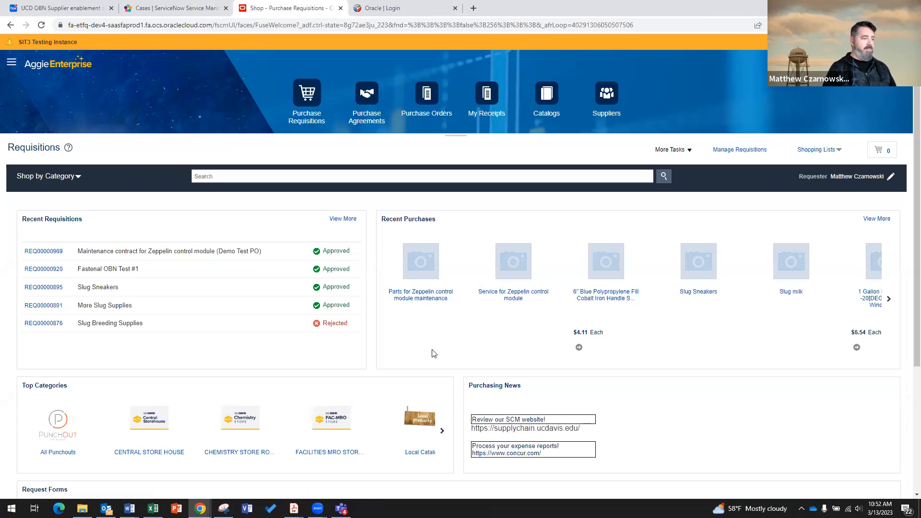
scroll(433, 354, "right", 3)
scroll(335, 379, "down", 3)
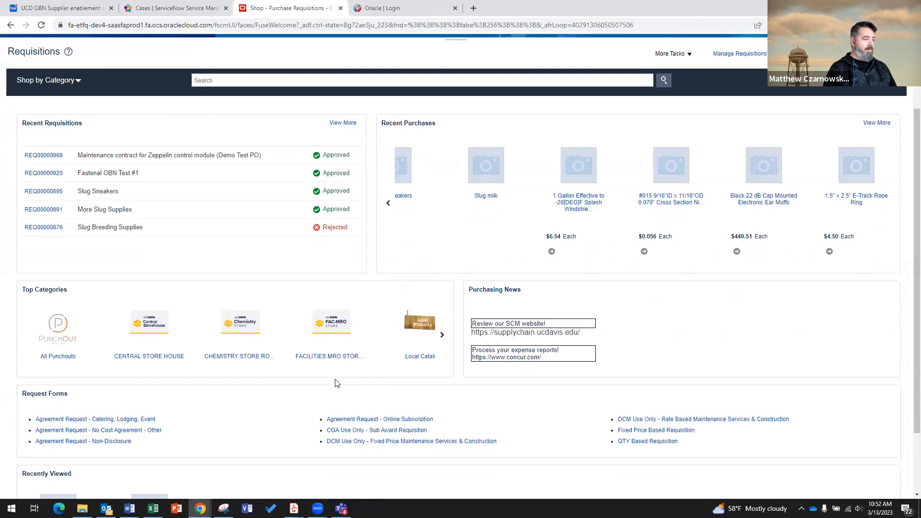
scroll(335, 381, "up", 1)
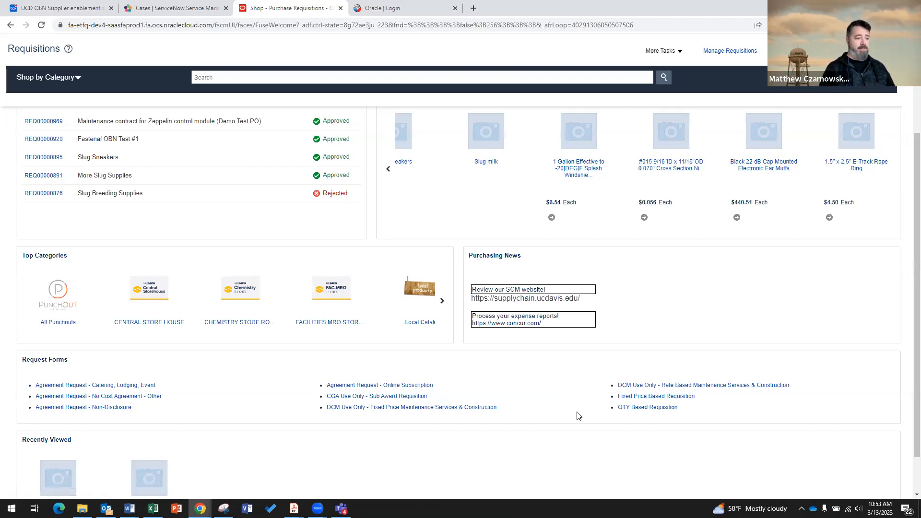
Start a Fixed Price Based Requisition for 'Service line for Tractor Repair' under Laboratory accessories and supplies.
left_click(633, 398)
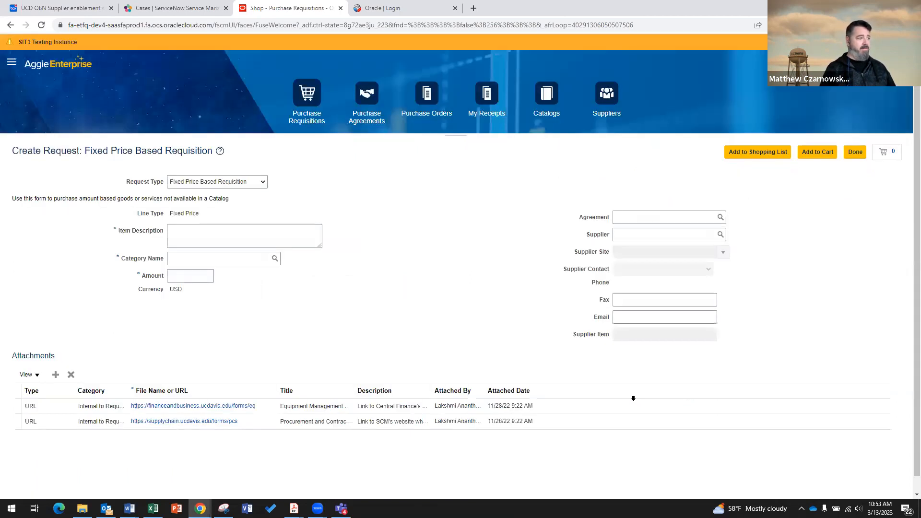
left_click(229, 232)
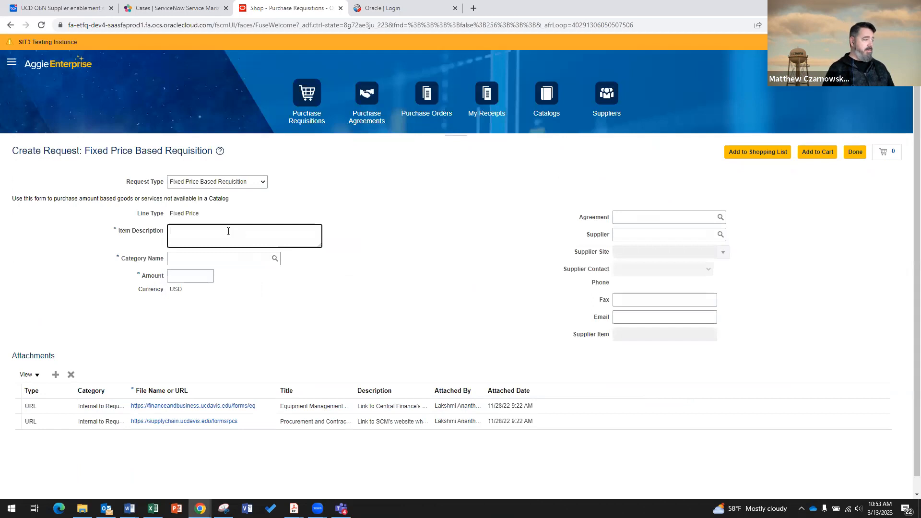
type("Service line")
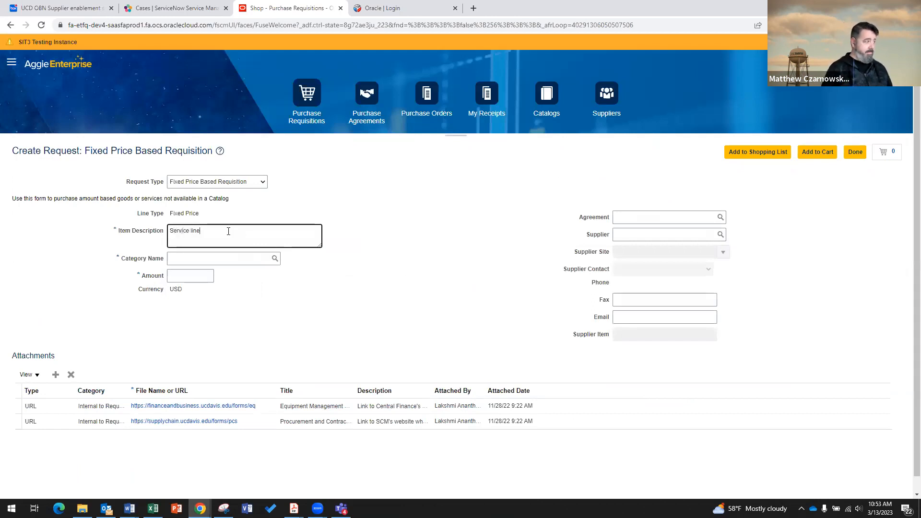
type(" for Tractor")
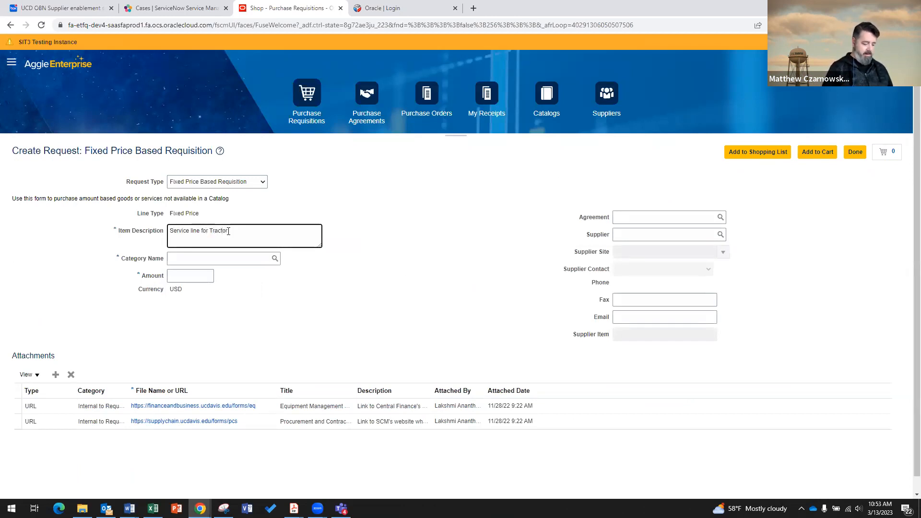
type(" Repair")
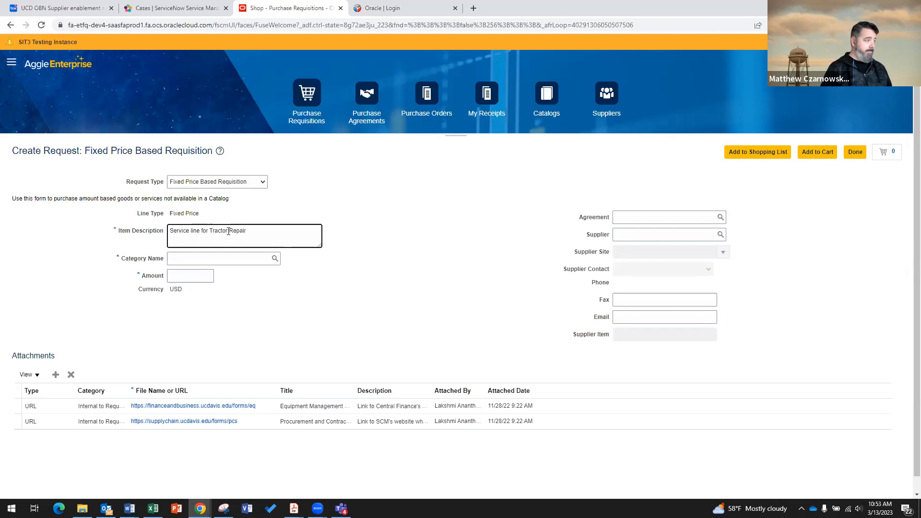
left_click(215, 258)
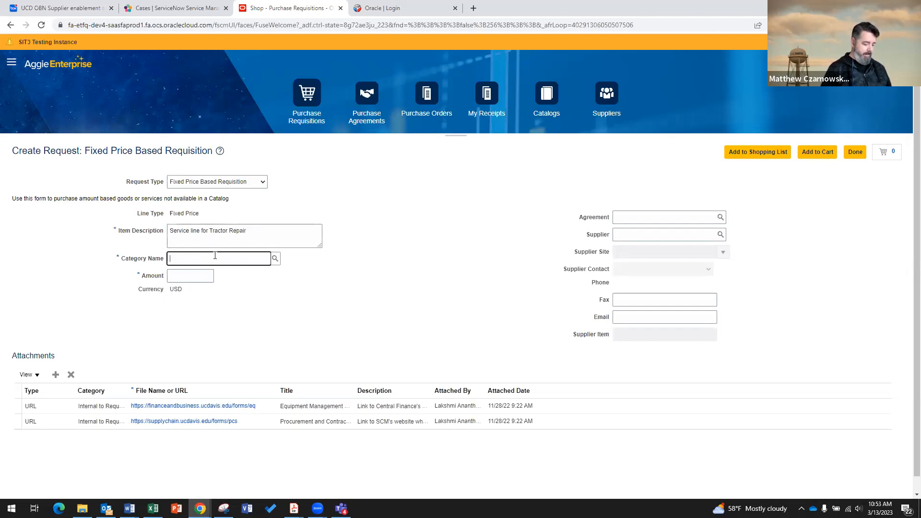
type("lab")
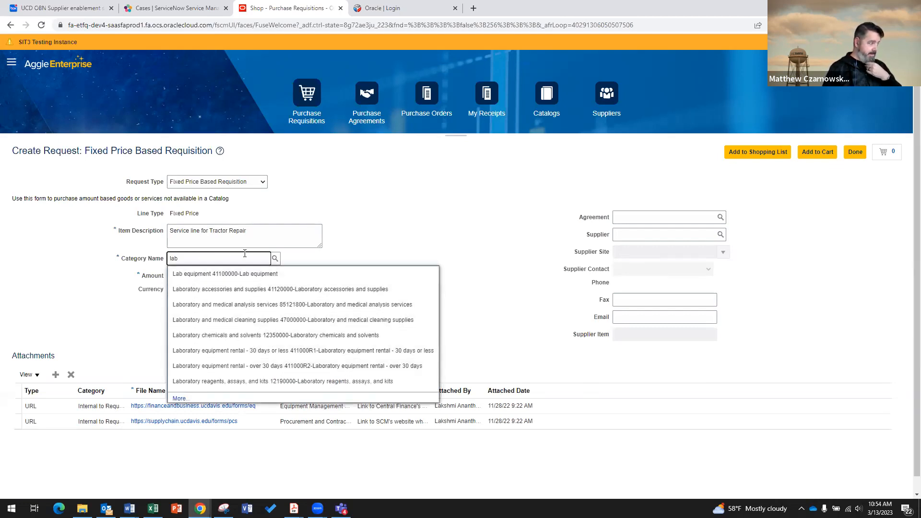
key("BackSpace")
key("BackSpace")
key("BackSpace")
type("serv")
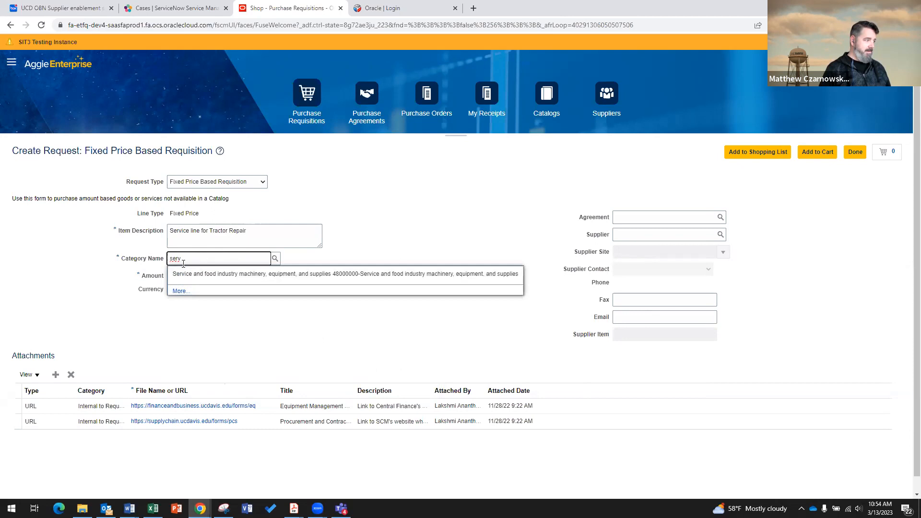
left_click_drag(193, 260, 146, 261)
type("repai")
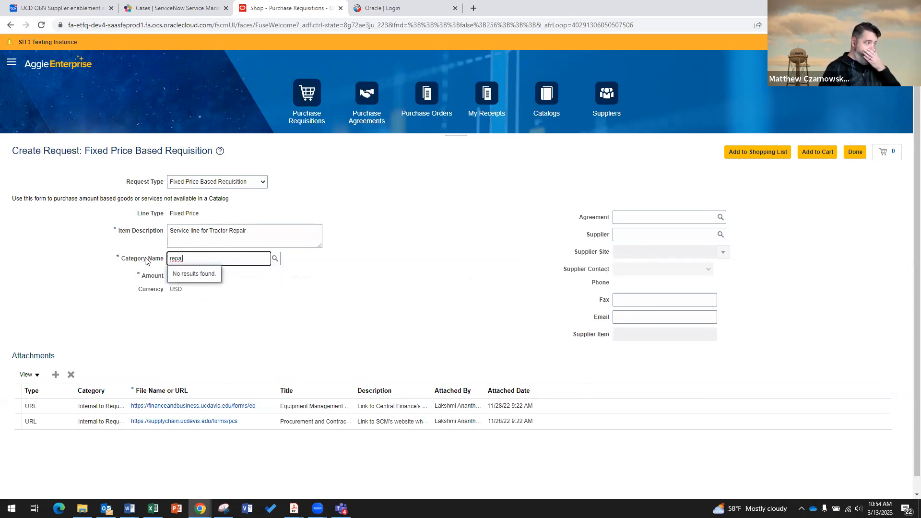
key("BackSpace")
key("BackSpace")
key("BackSpace")
key("BackSpace")
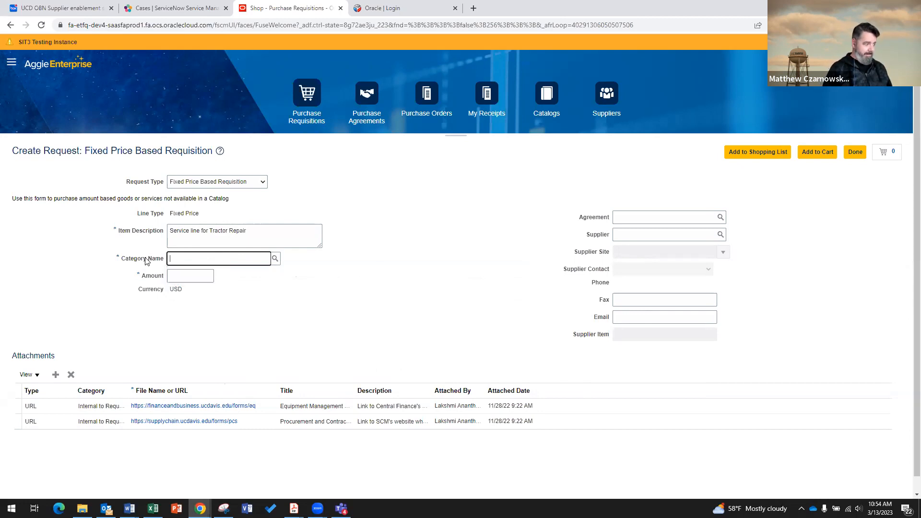
type("lab")
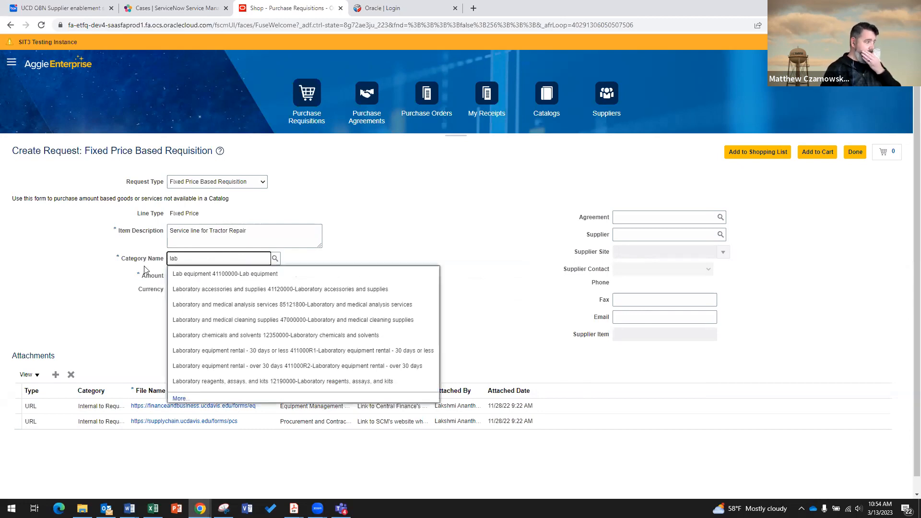
left_click(185, 289)
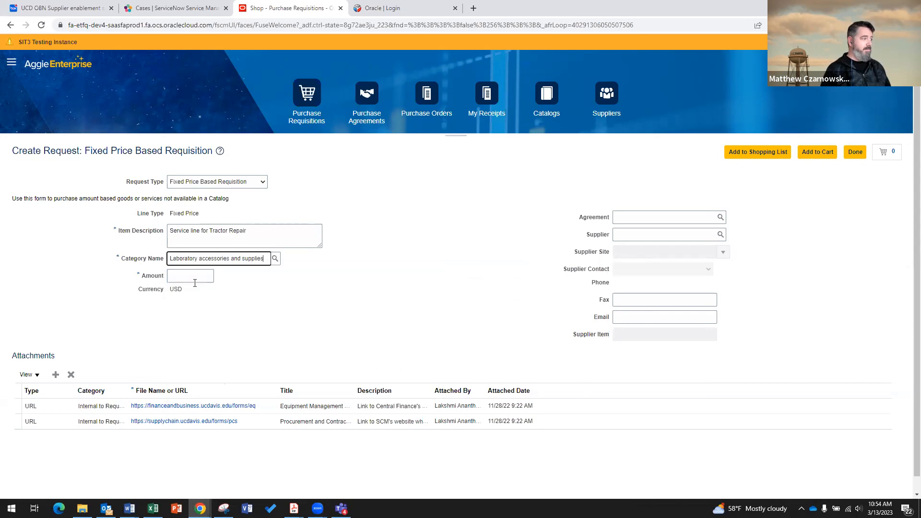
Set the amount to 50,000.00 and supplier to HARDY DIAGNOSTICS, then add the line to the cart.
left_click(196, 278)
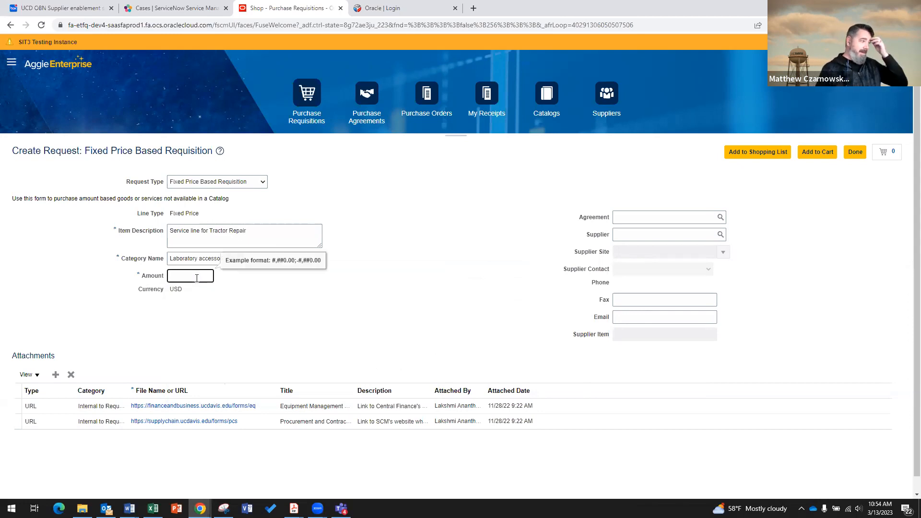
type("50000")
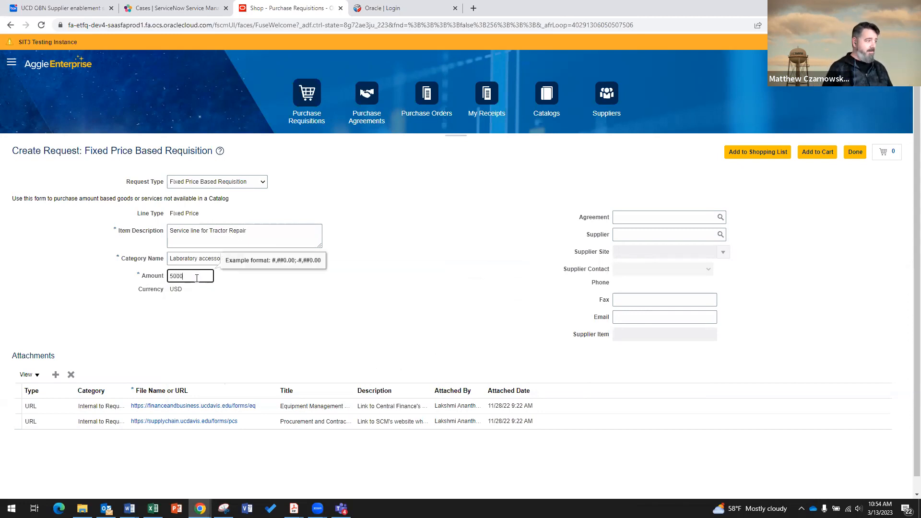
left_click(370, 302)
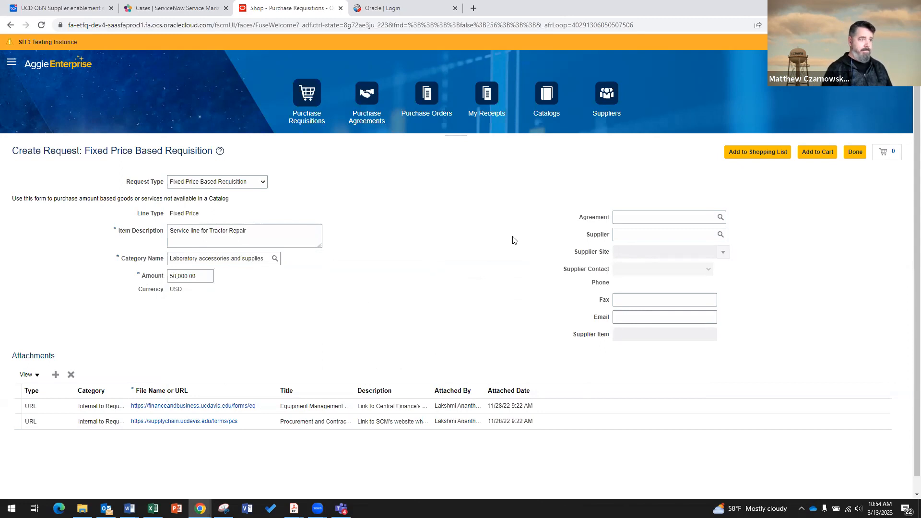
left_click(634, 233)
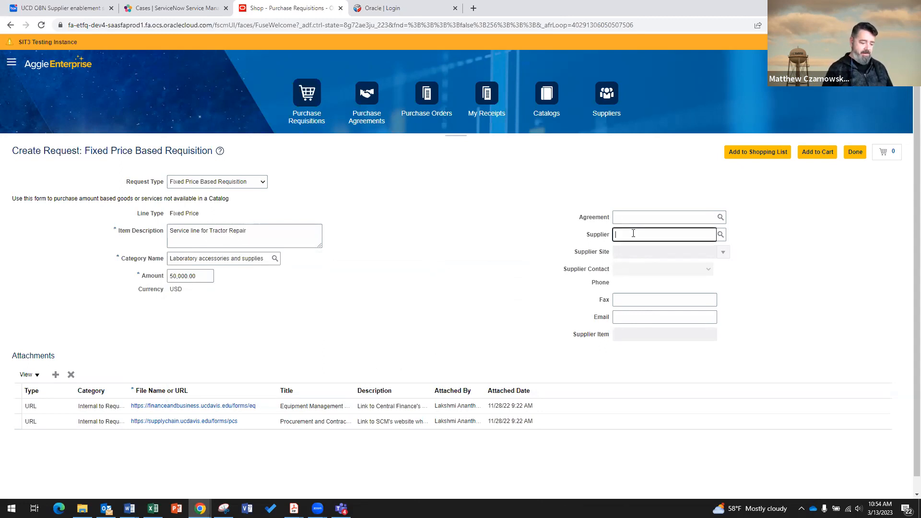
type("hardy")
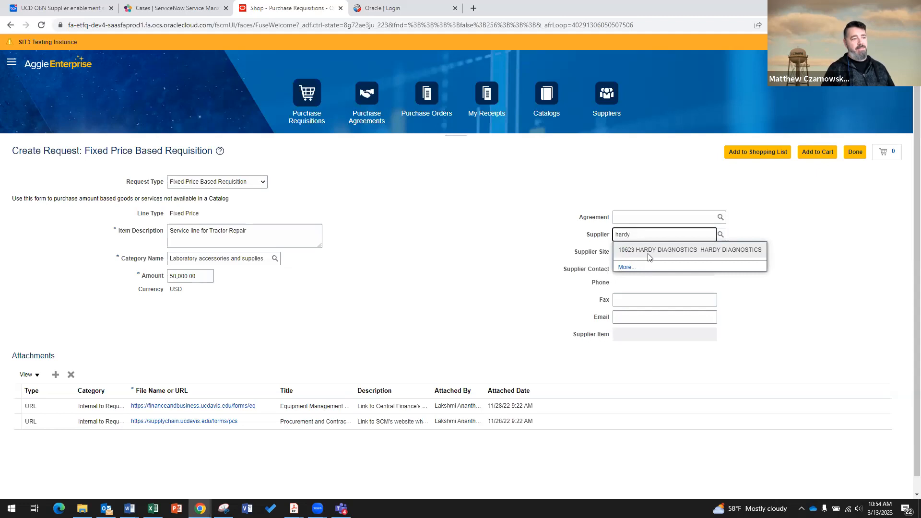
left_click(650, 250)
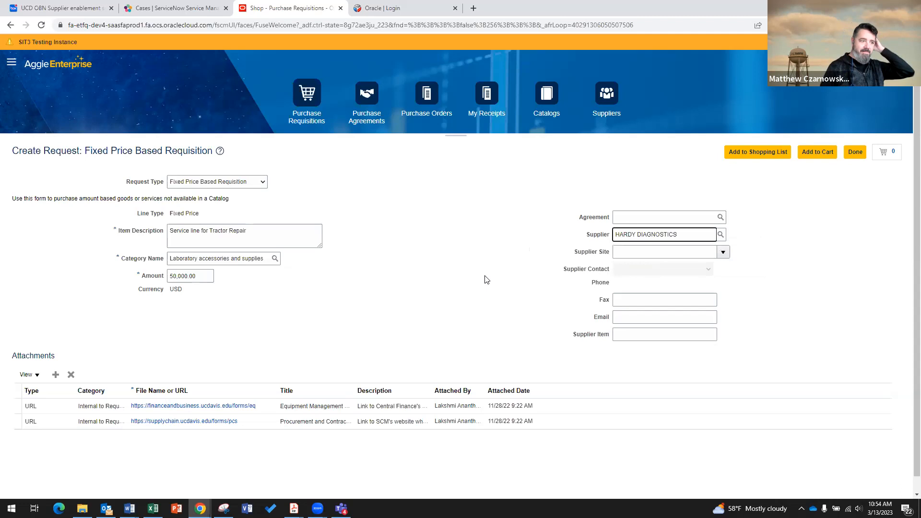
scroll(484, 280, "down", 1)
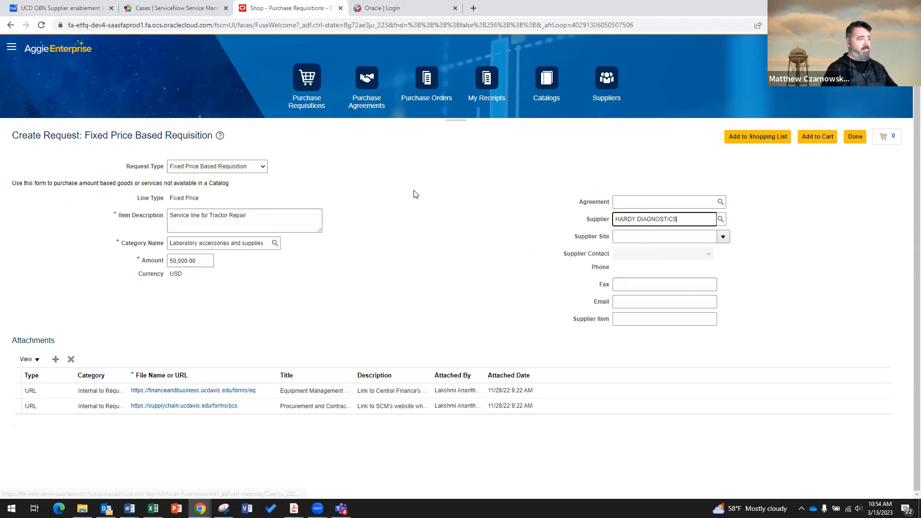
scroll(730, 280, "up", 1)
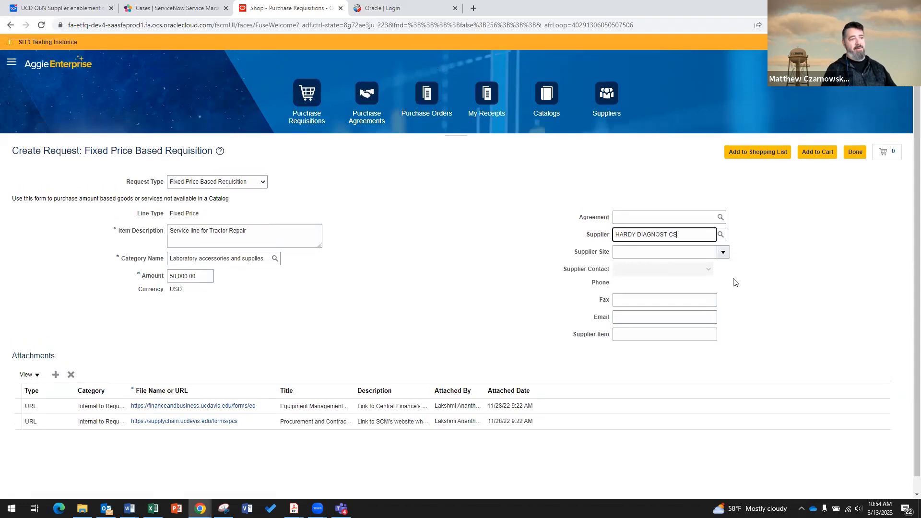
left_click(817, 152)
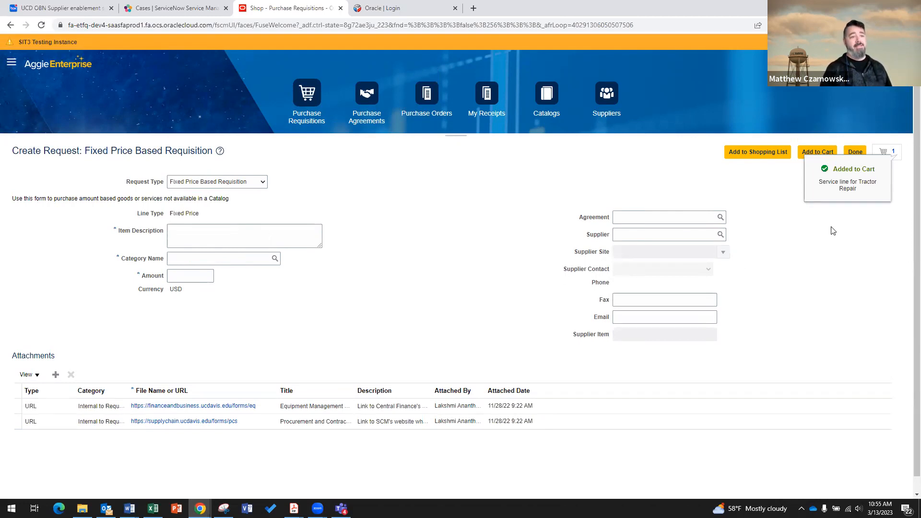
Start a QTY Based Requisition for 'Parts for Tractor Maintenance' under Laboratory accessories and supplies.
left_click(856, 154)
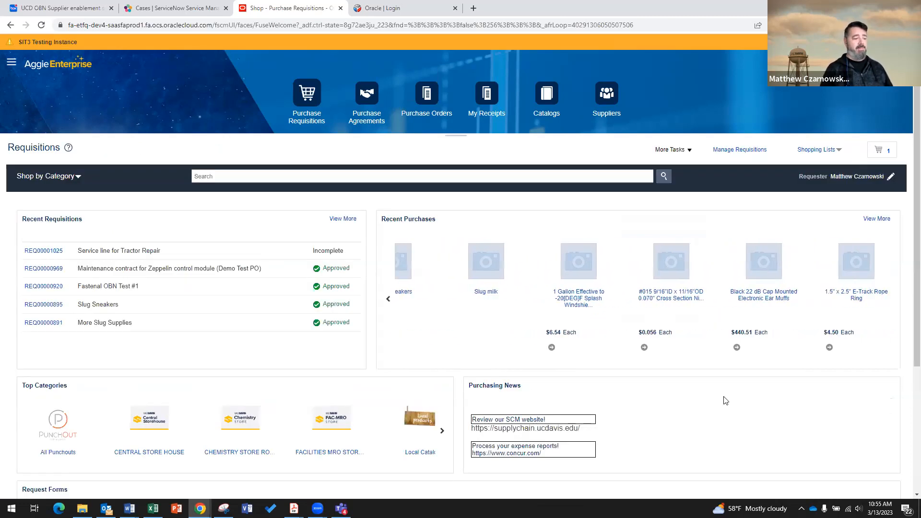
scroll(724, 402, "down", 3)
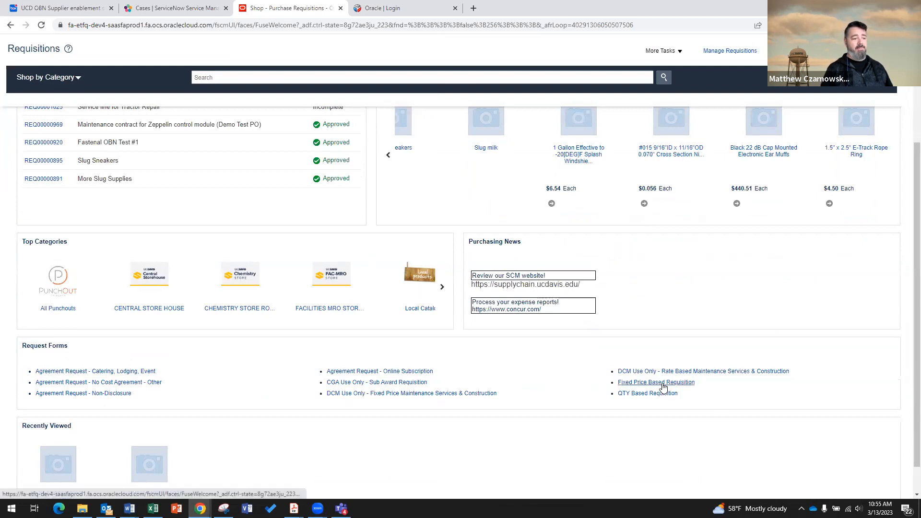
left_click(655, 395)
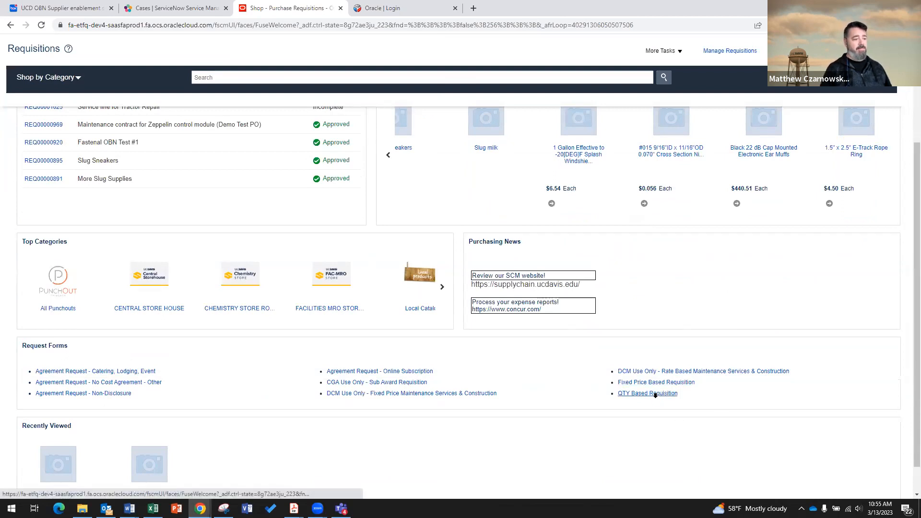
left_click(243, 233)
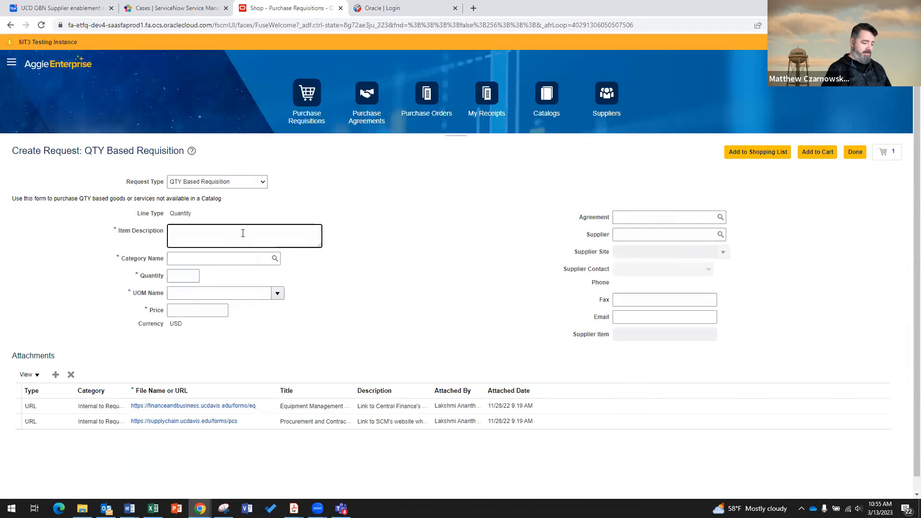
type("Parts fo")
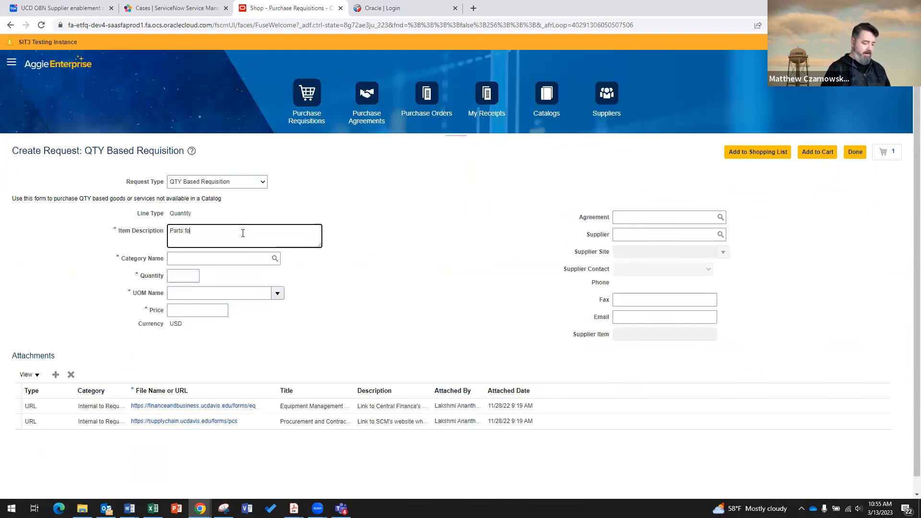
type("r Tractor Mainten")
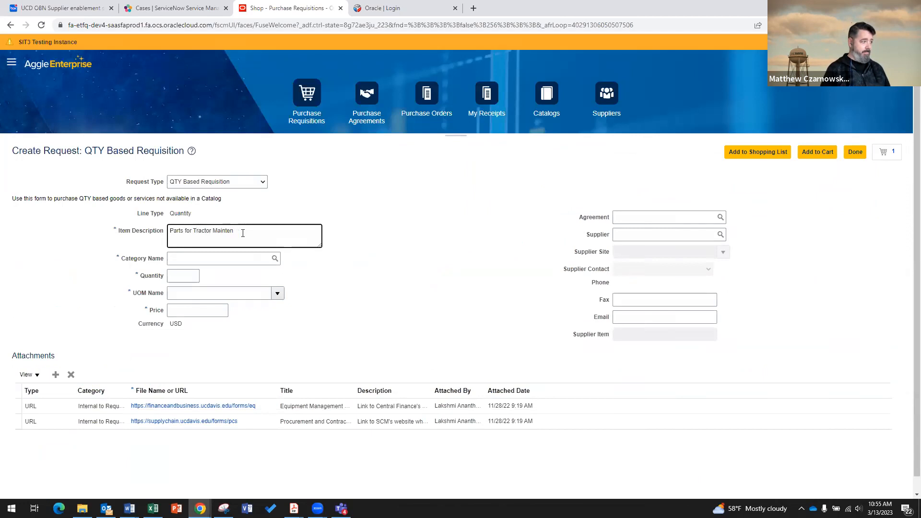
type("annance")
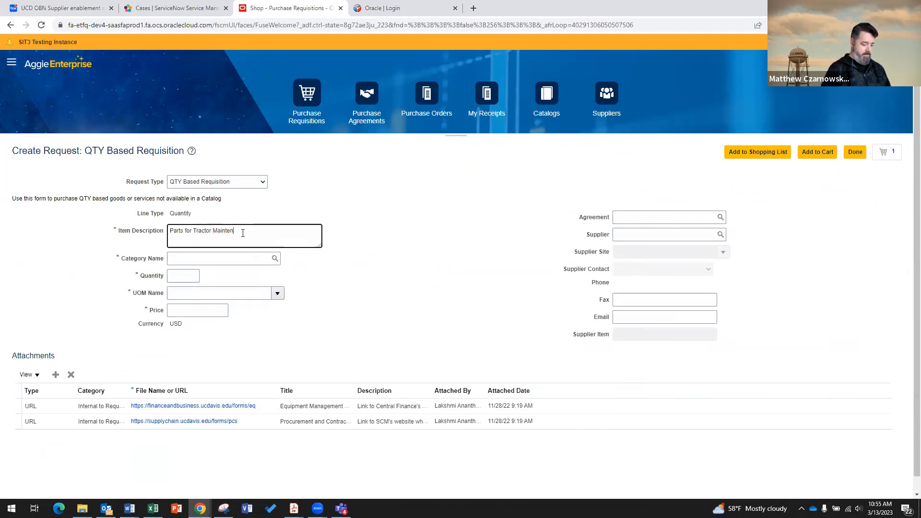
left_click(227, 260)
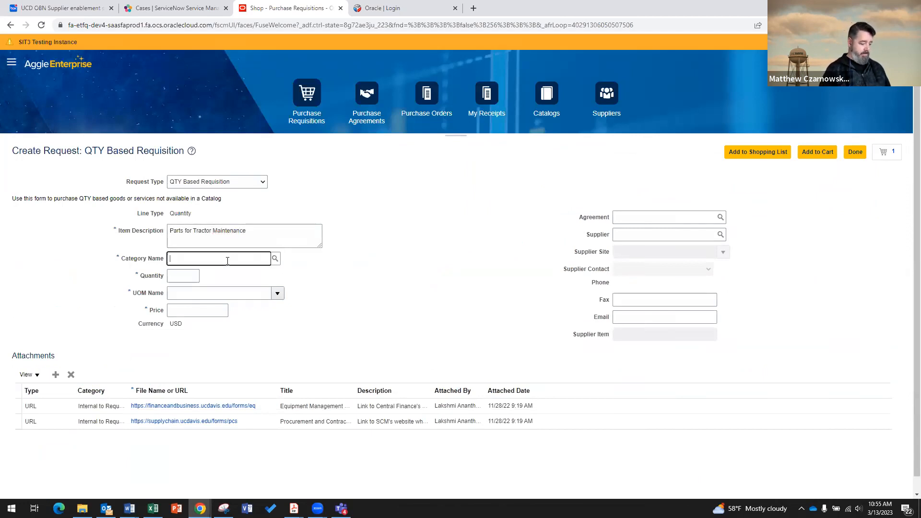
type("lab")
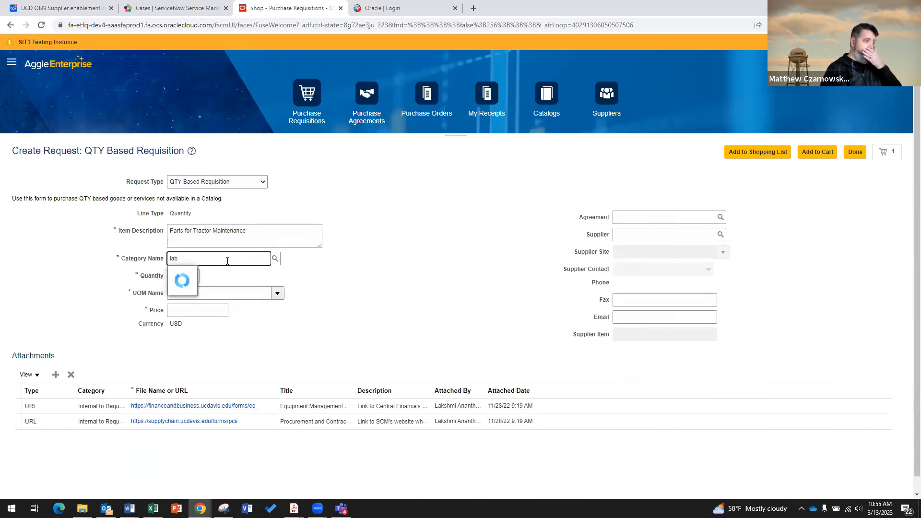
left_click(225, 288)
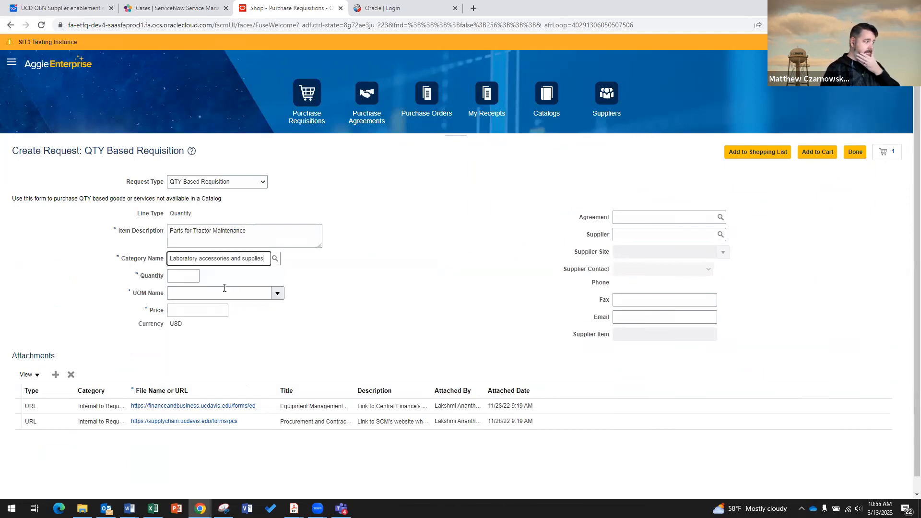
Enter quantity 100 Each at unit price 100.00 with supplier HARDY DIAGNOSTICS.
left_click(182, 275)
type("00")
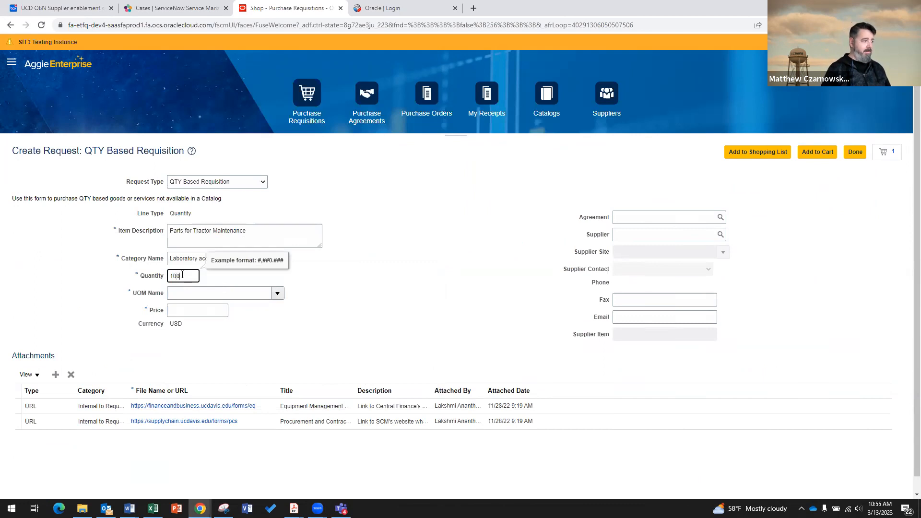
left_click(203, 292)
type("wa")
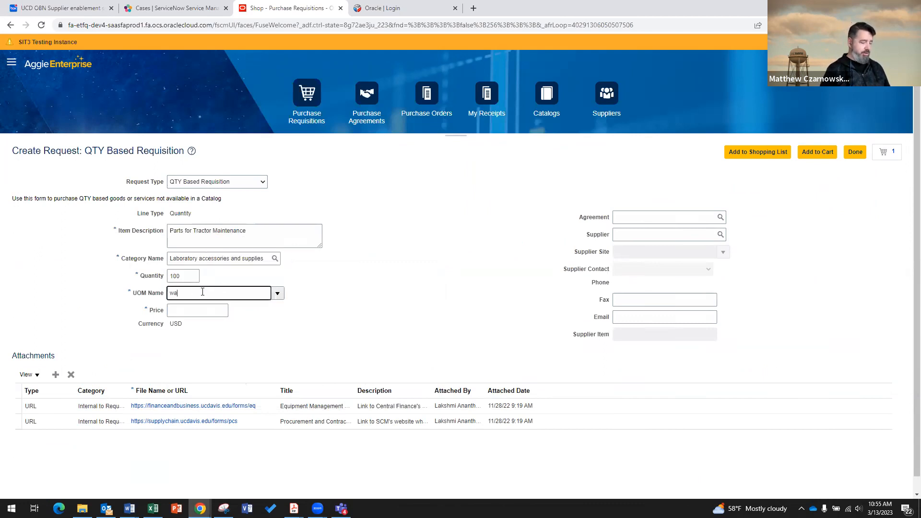
key("BackSpace")
key("BackSpace")
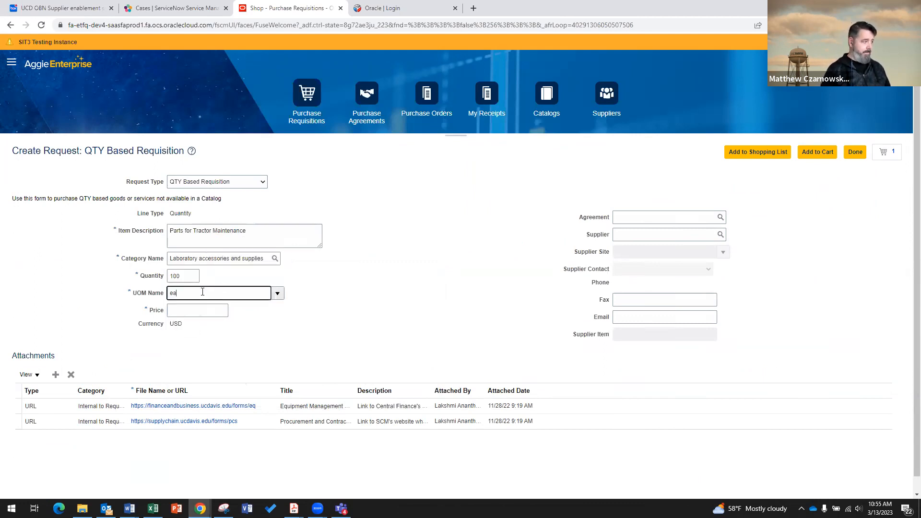
left_click(199, 306)
left_click(199, 309)
type("100")
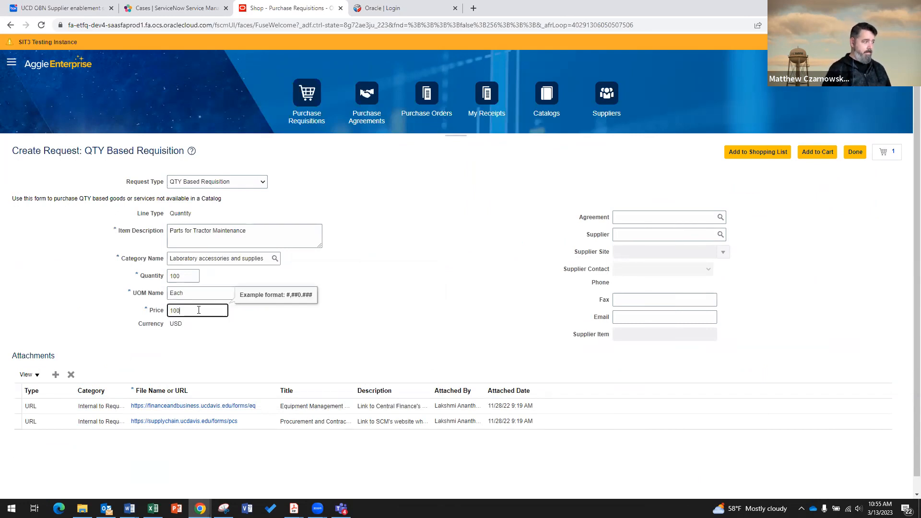
left_click(257, 330)
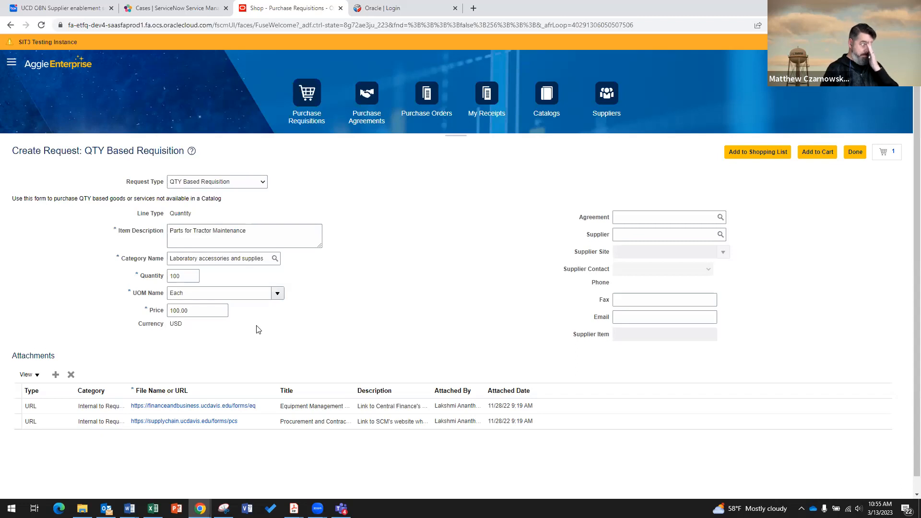
left_click(629, 236)
type("hard")
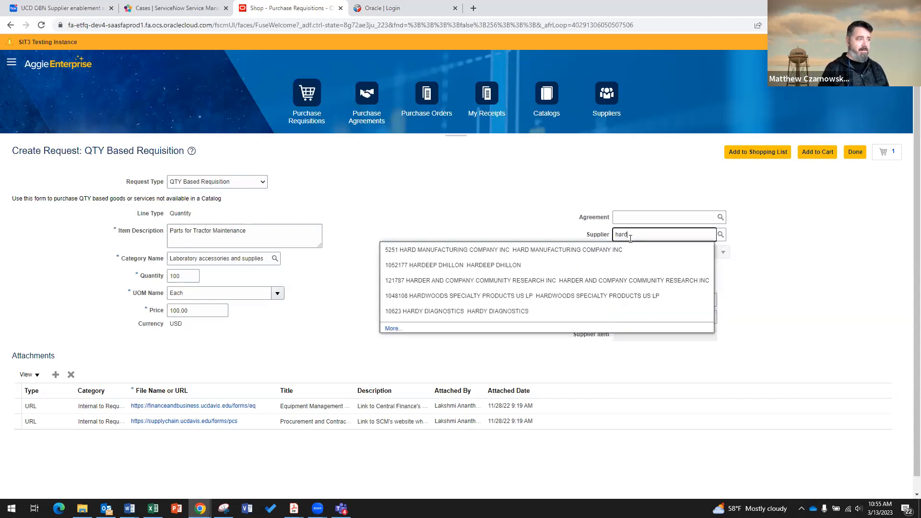
left_click(515, 310)
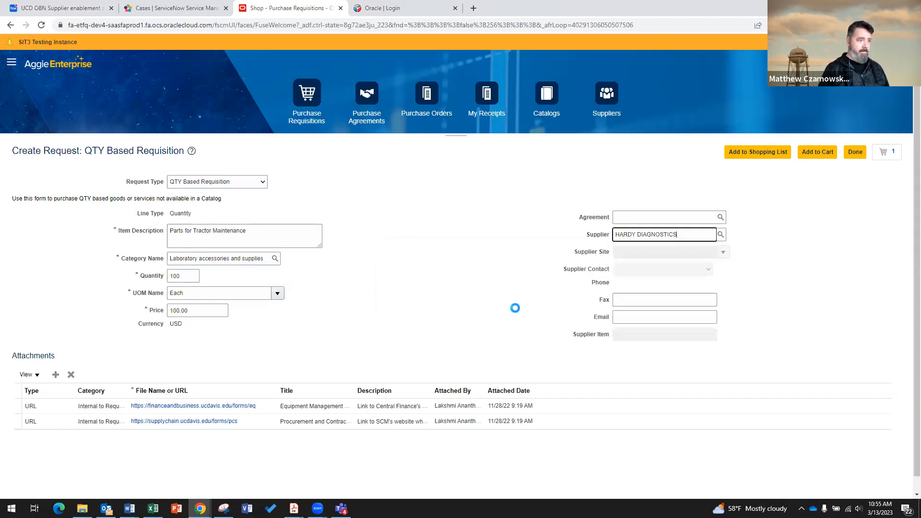
left_click(767, 294)
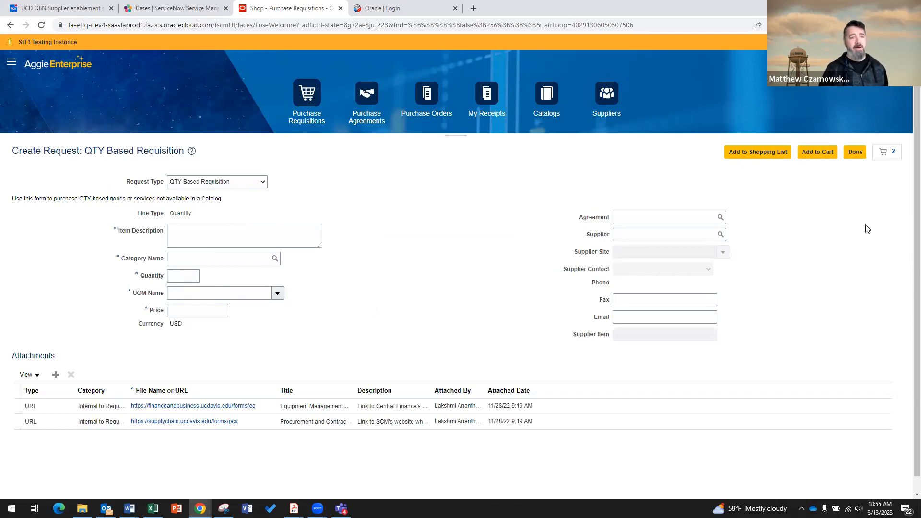
Review the cart as REQ00001025 with purpose '3 year PO for Tractor Maintenance' and PO end date 6/30/25.
left_click(886, 158)
left_click(813, 248)
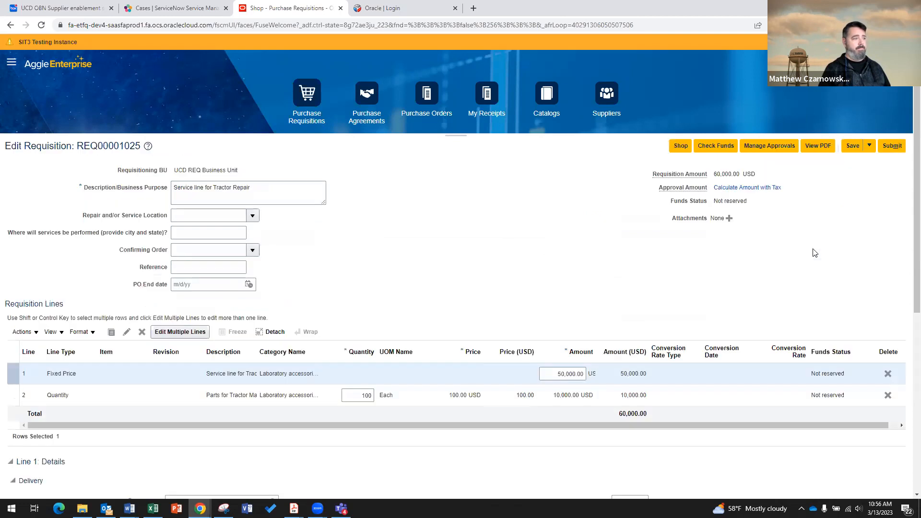
left_click_drag(255, 186, 157, 191)
type("3 year")
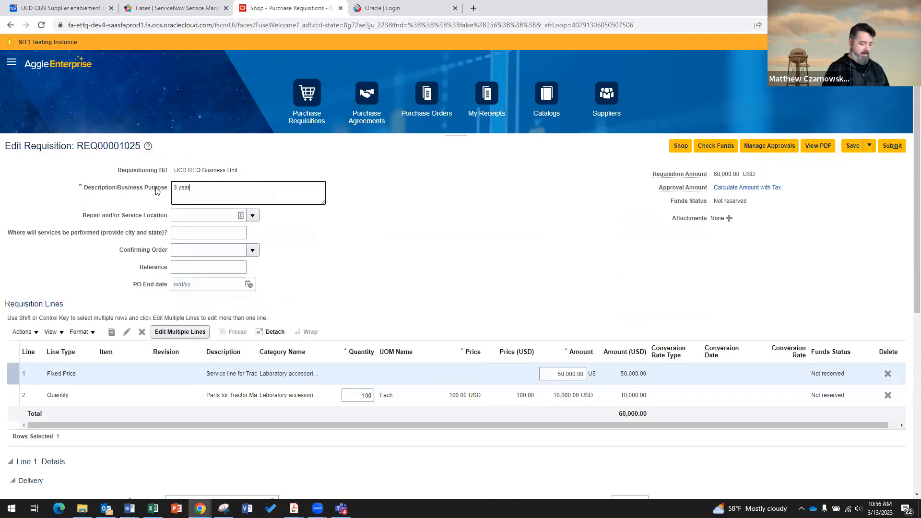
type(" PO")
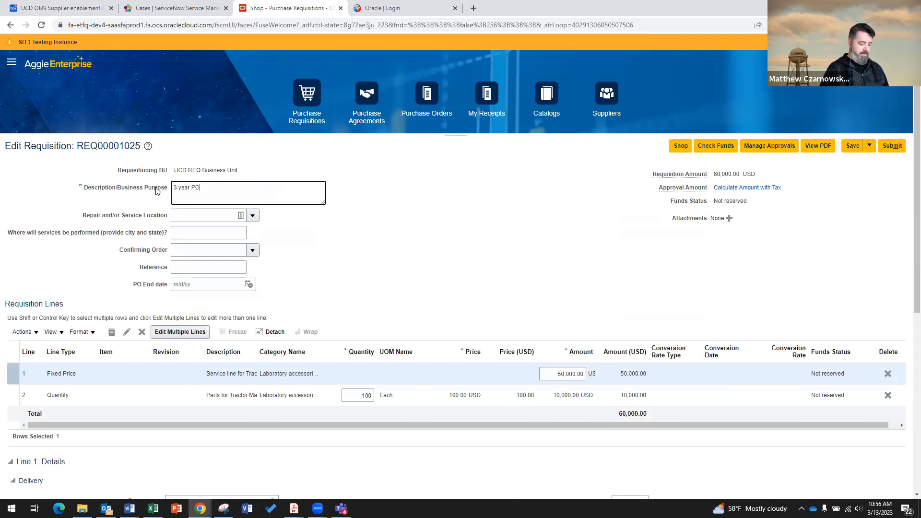
type(" for Tractor Maintenance")
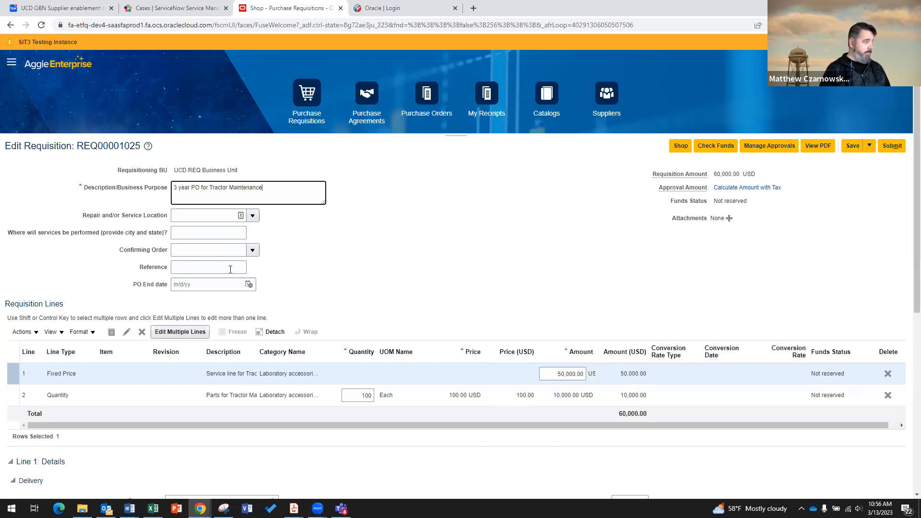
left_click(223, 285)
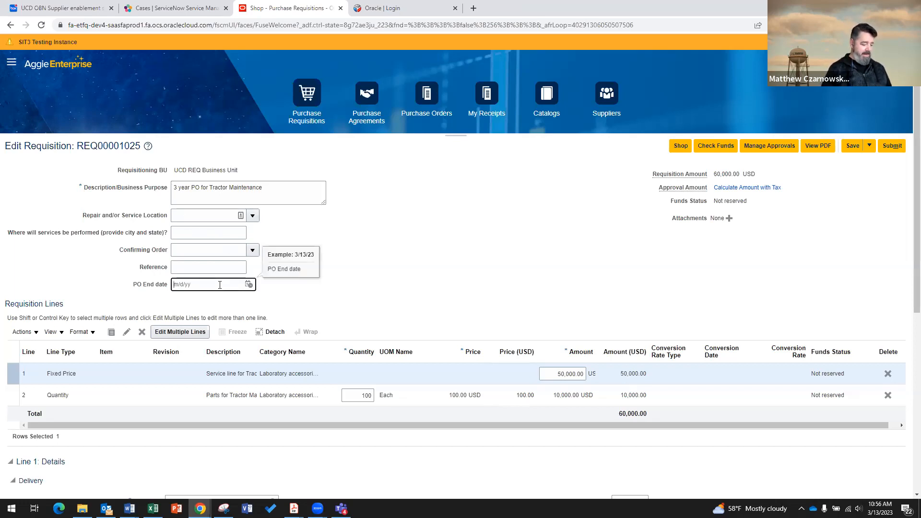
type("6/30/2025")
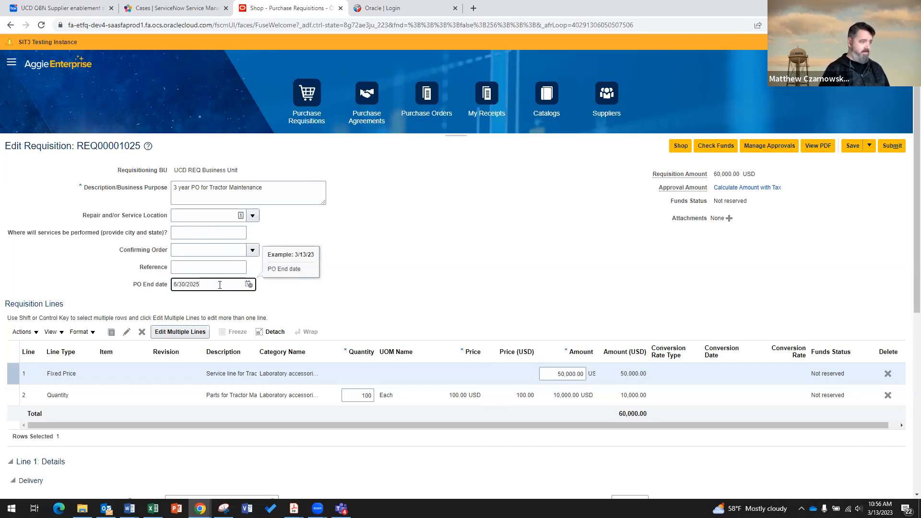
left_click(302, 291)
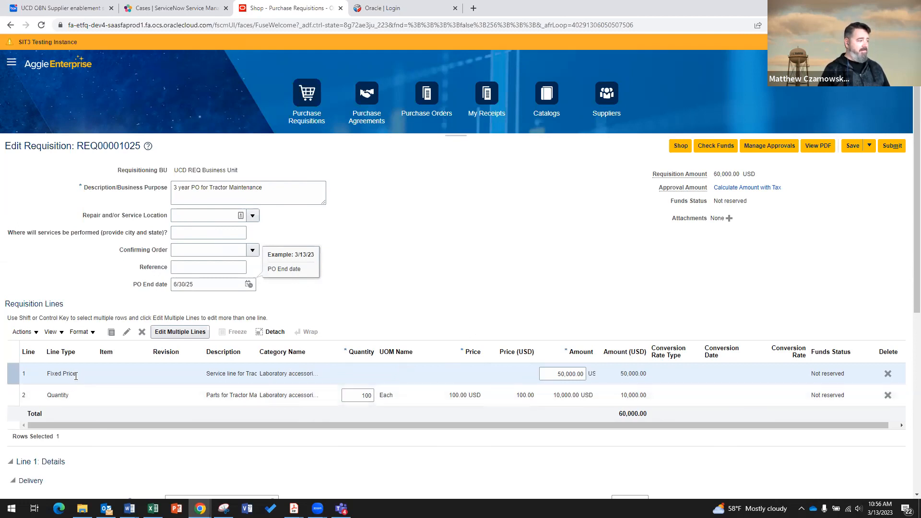
Add a second billing distribution to line 1 and begin editing its charge account.
scroll(416, 332, "down", 3)
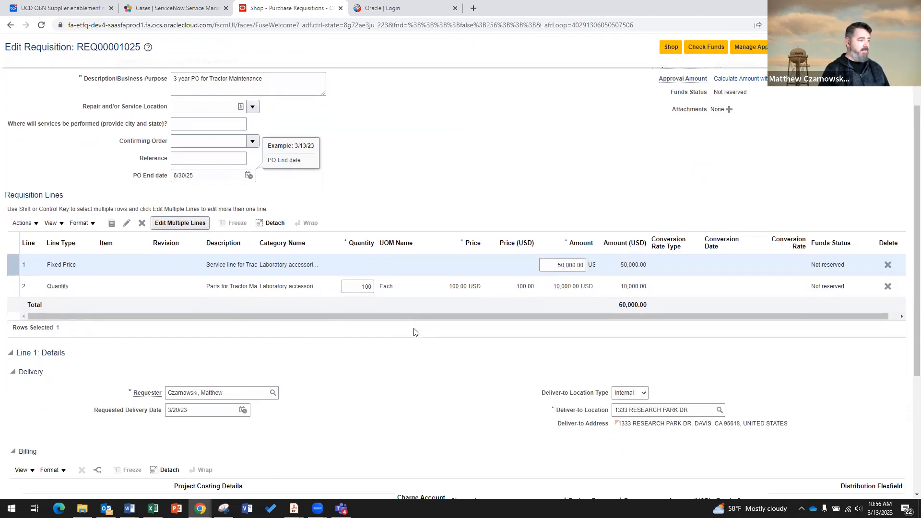
scroll(416, 332, "down", 2)
scroll(412, 339, "up", 5)
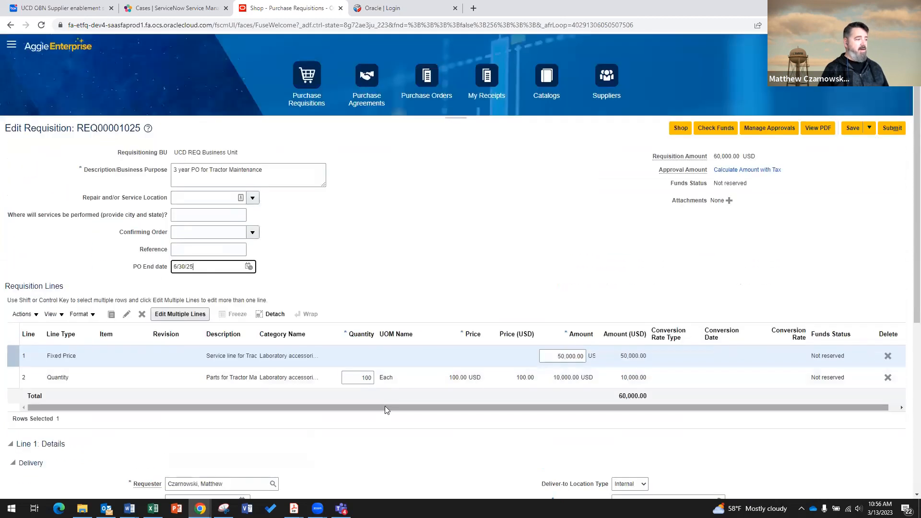
scroll(406, 442, "down", 1)
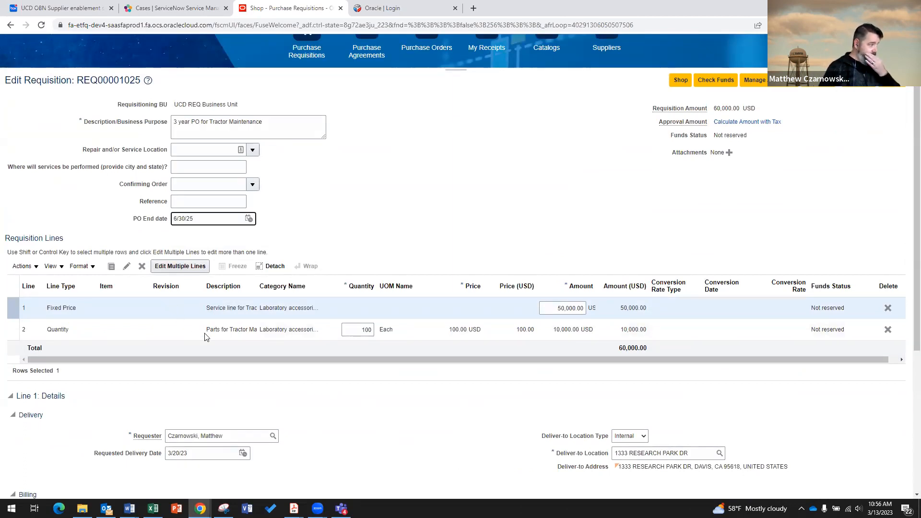
scroll(323, 410, "down", 5)
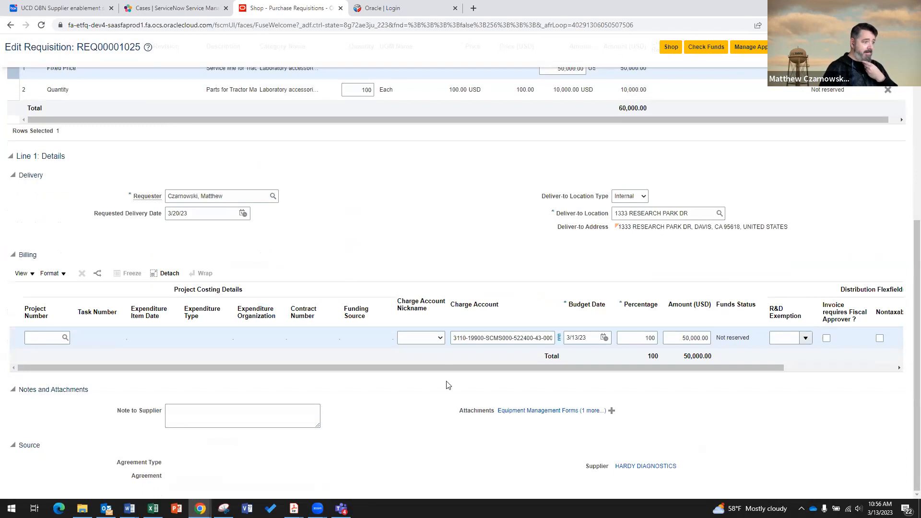
left_click(98, 276)
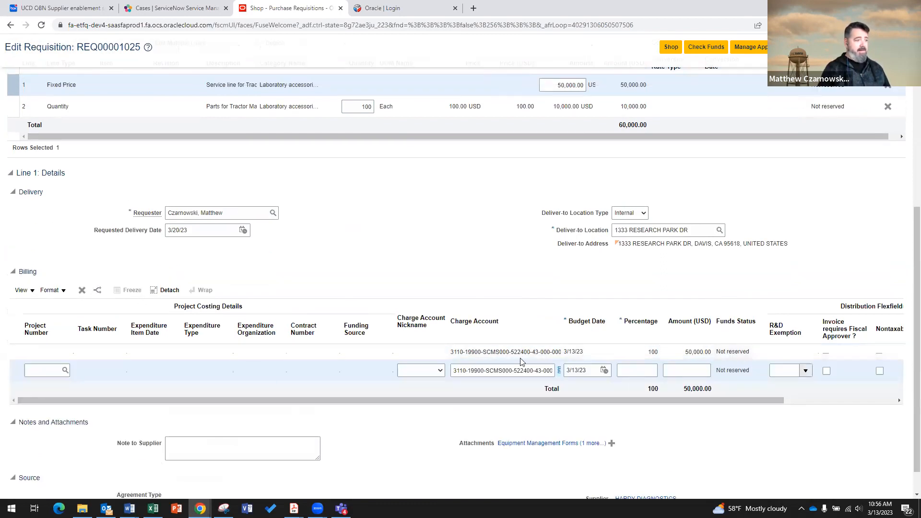
left_click(499, 373)
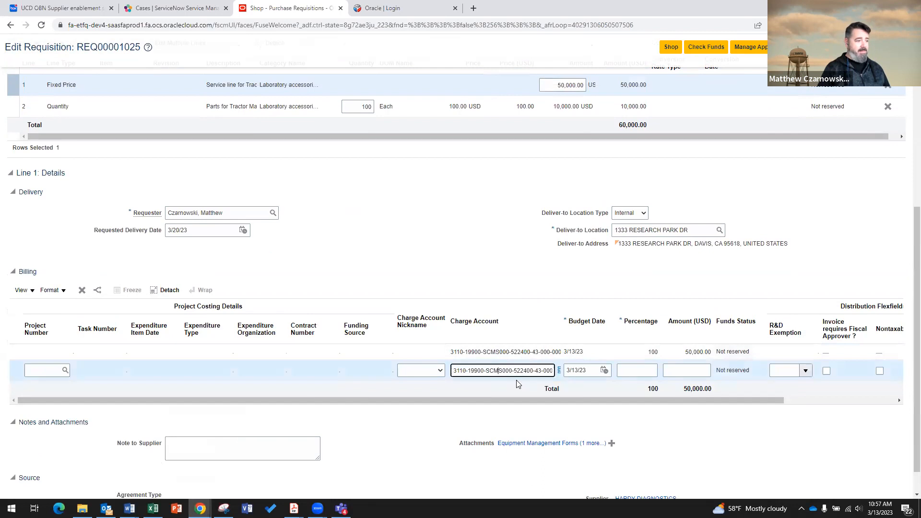
key("BackSpace")
type("p")
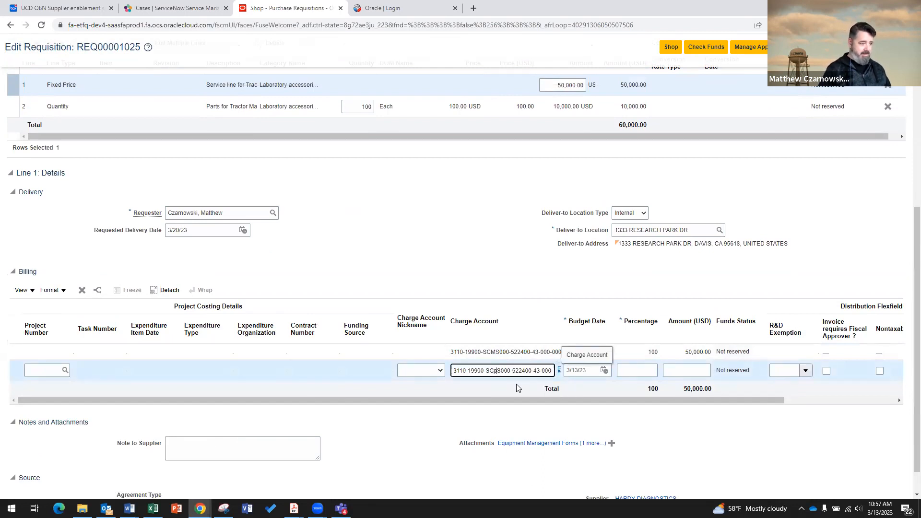
left_click(516, 387)
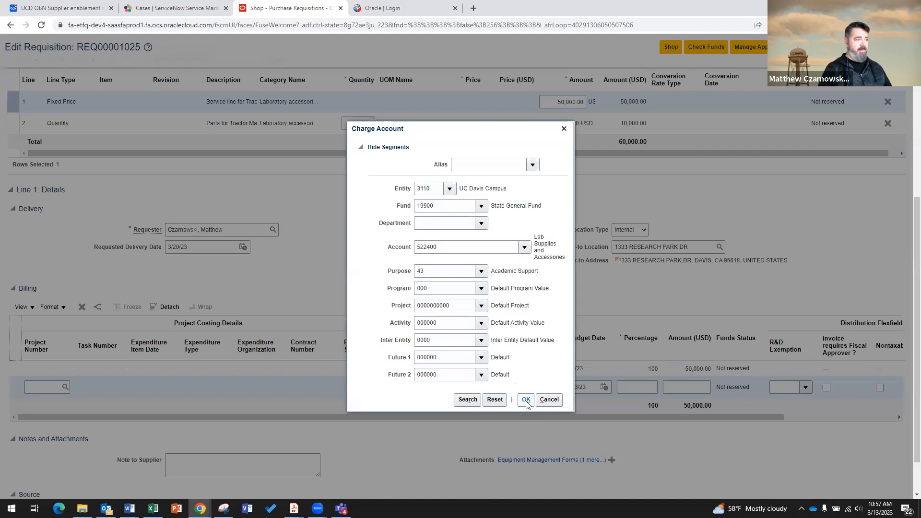
Dismiss the invalid combination error and close the charge account segment picker unchanged.
left_click(526, 401)
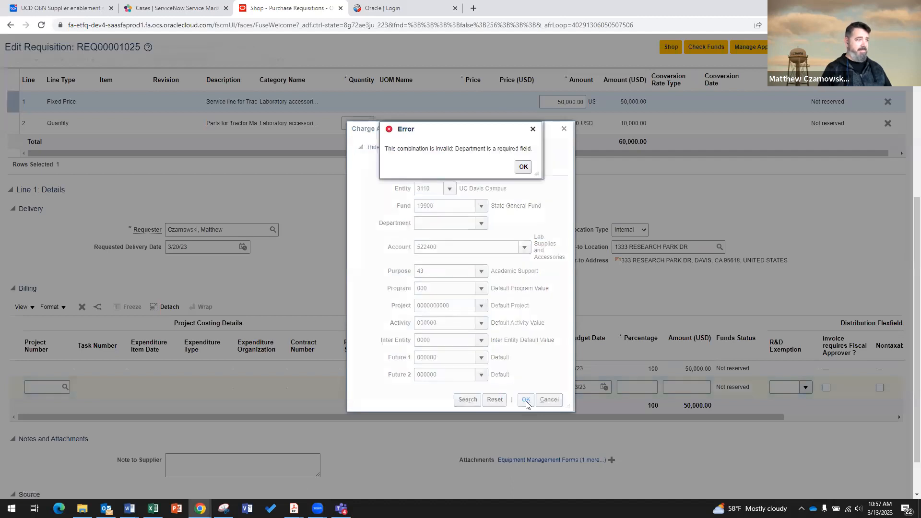
left_click(523, 168)
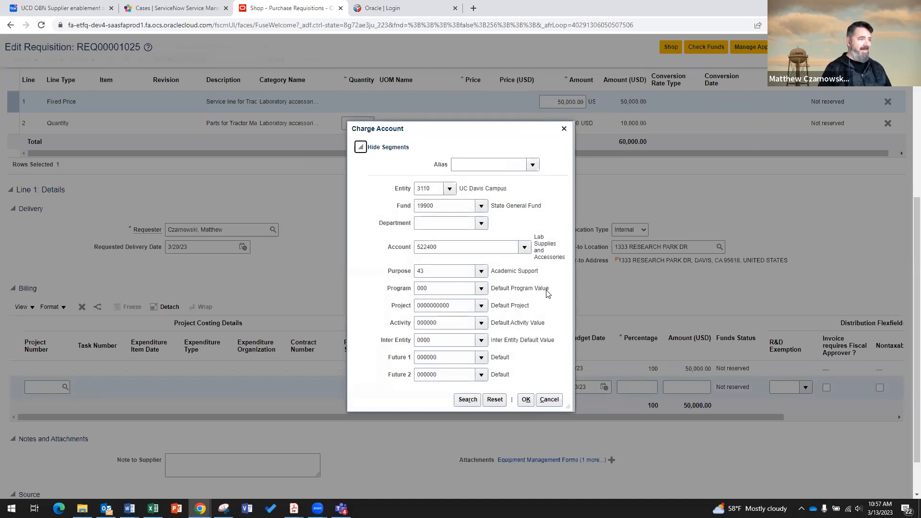
scroll(548, 294, "down", 1)
scroll(559, 302, "up", 1)
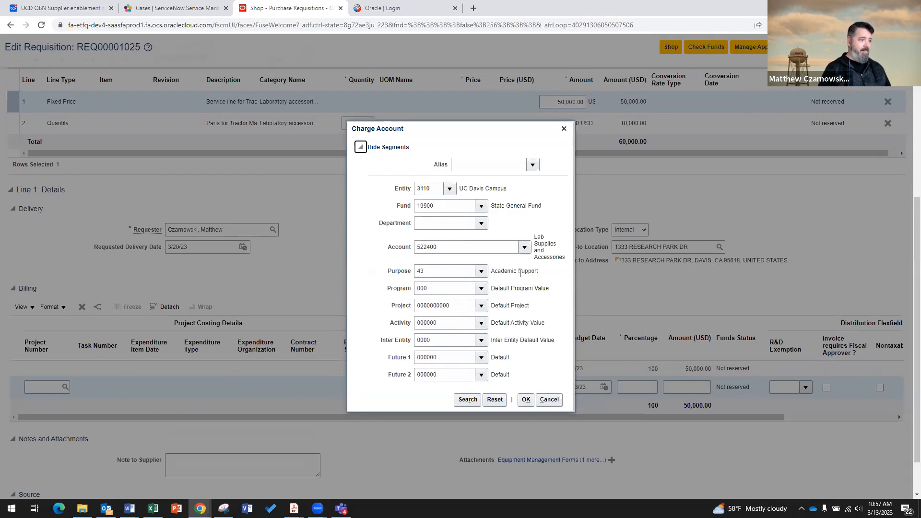
left_click(554, 404)
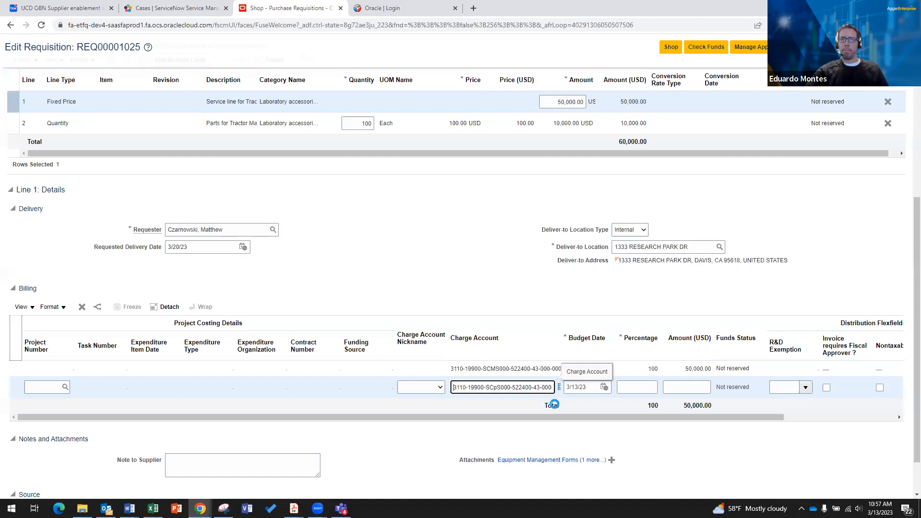
Change the second row's charge account department from SCMS000 to SCPS000.
left_click(498, 389)
key("BackSpace")
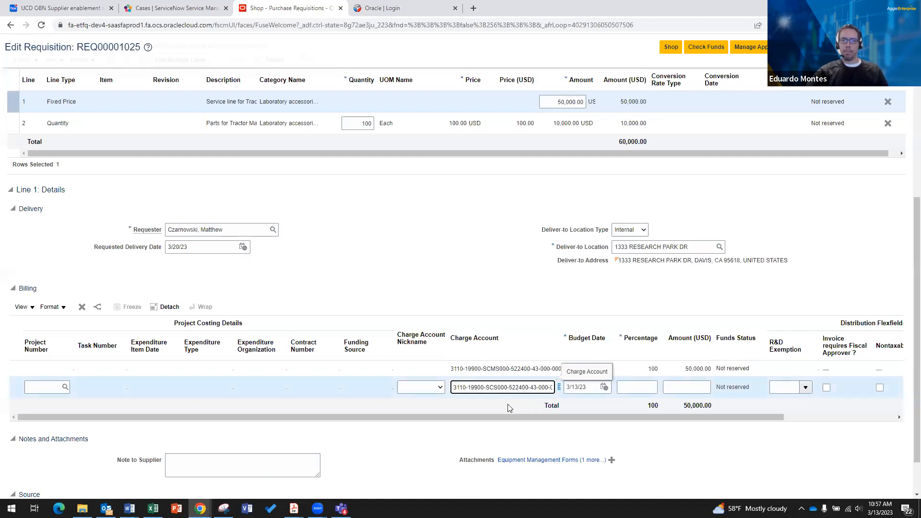
type("P")
left_click(507, 404)
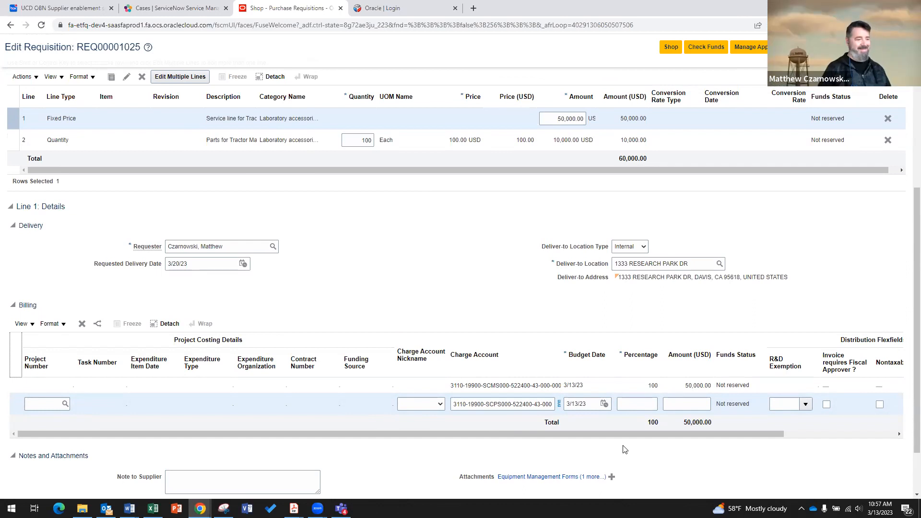
left_click_drag(655, 434, 773, 446)
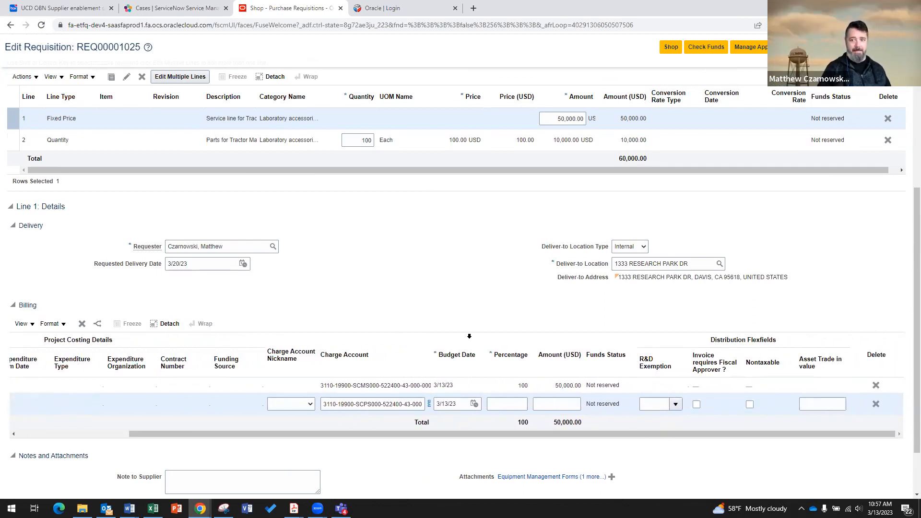
scroll(412, 348, "down", 3)
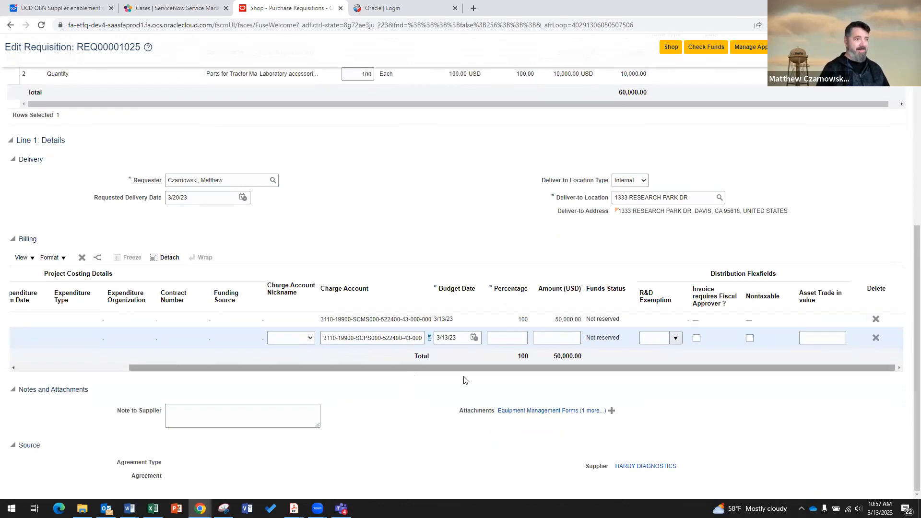
scroll(663, 206, "up", 5)
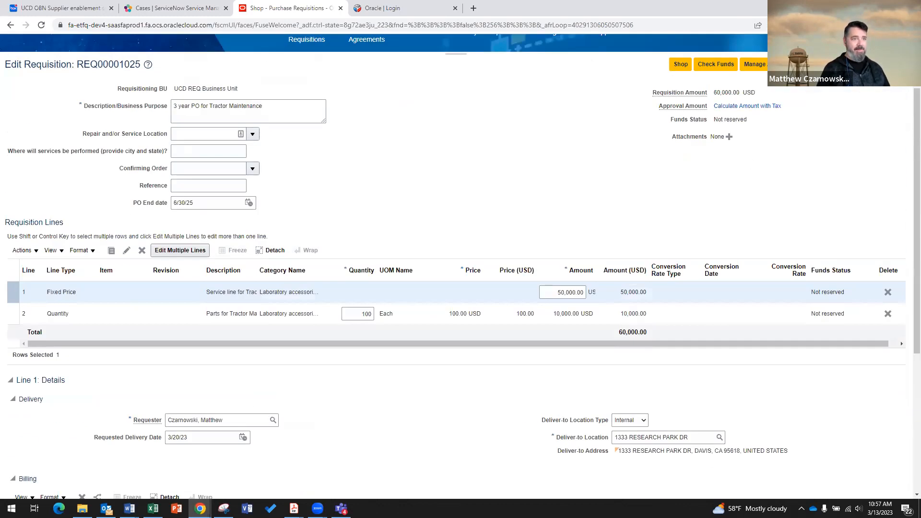
left_click(856, 64)
key("Return")
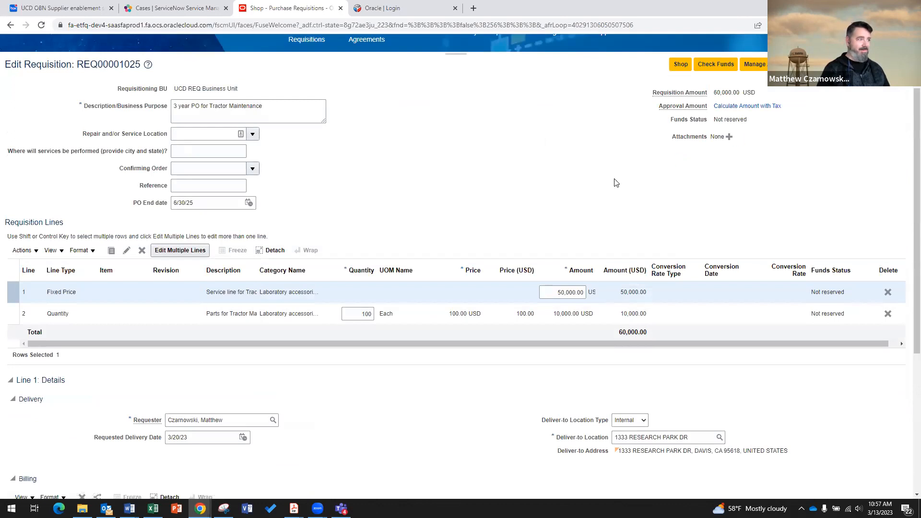
left_click(856, 64)
key("Return")
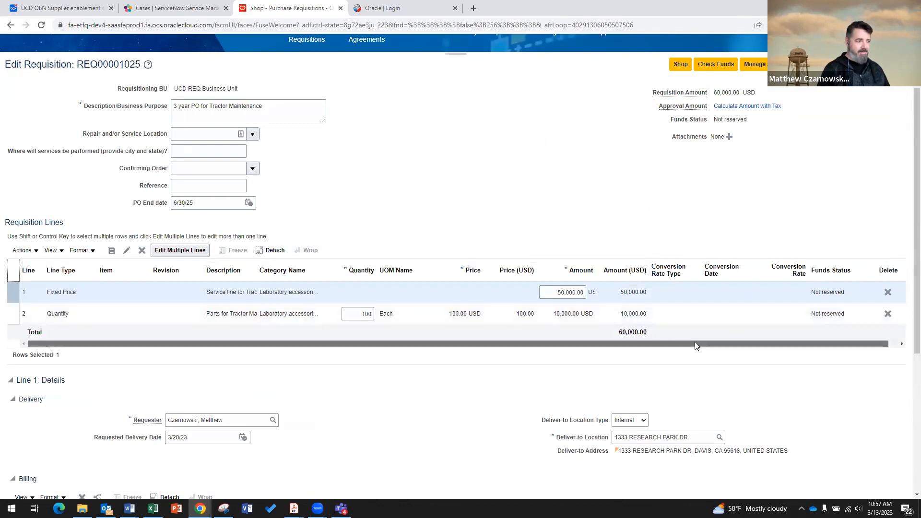
double_click(366, 314)
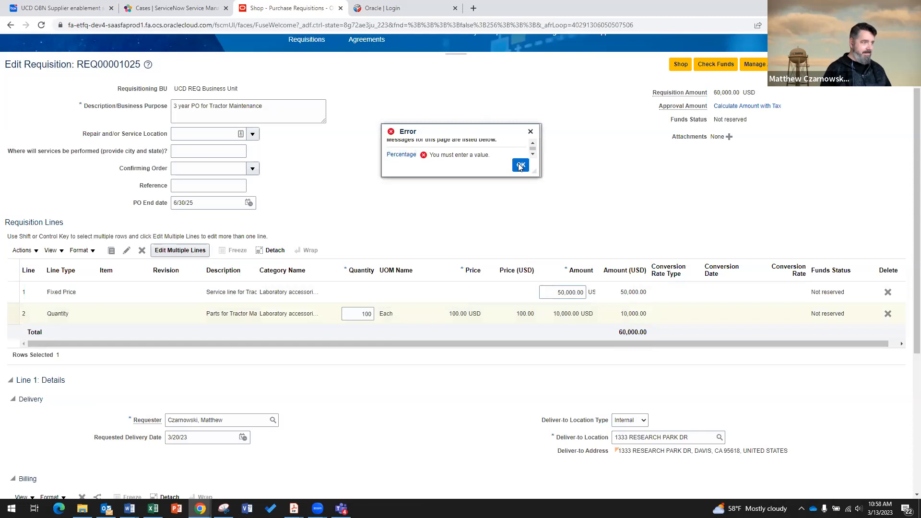
left_click(520, 165)
left_click(475, 343)
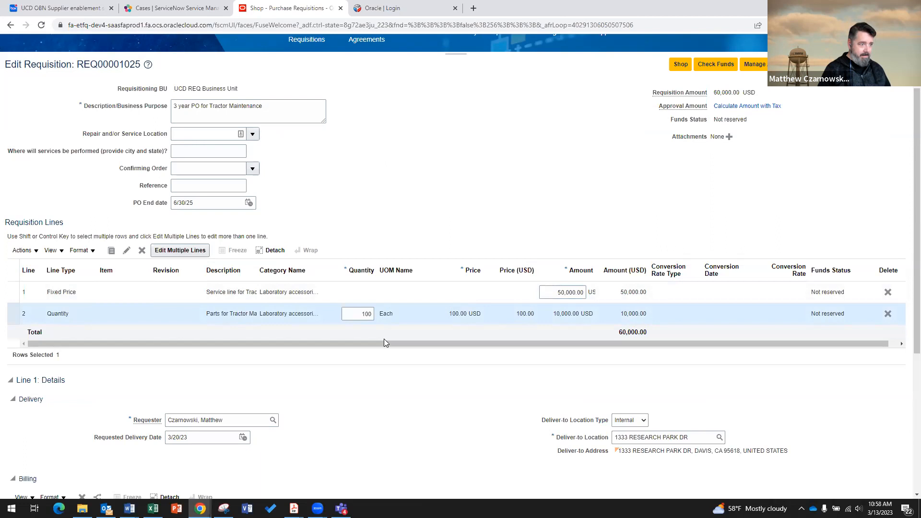
scroll(377, 390, "down", 5)
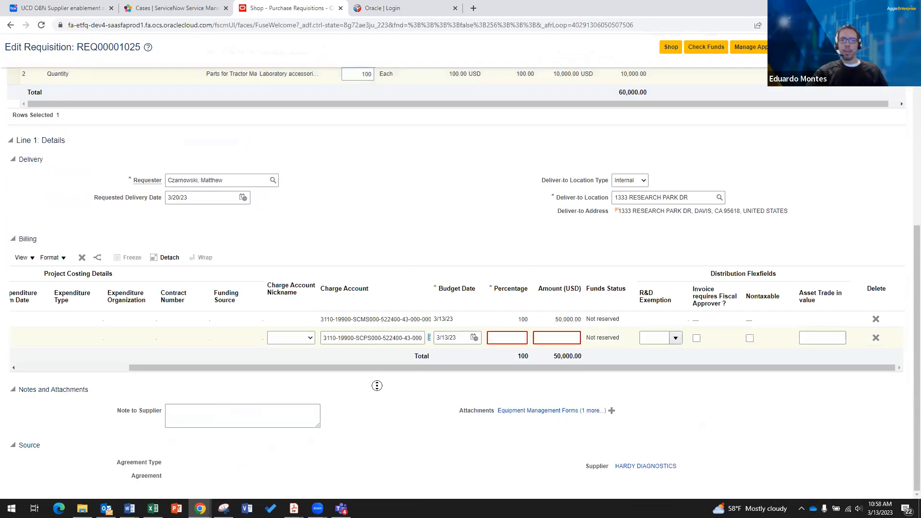
scroll(517, 352, "up", 5)
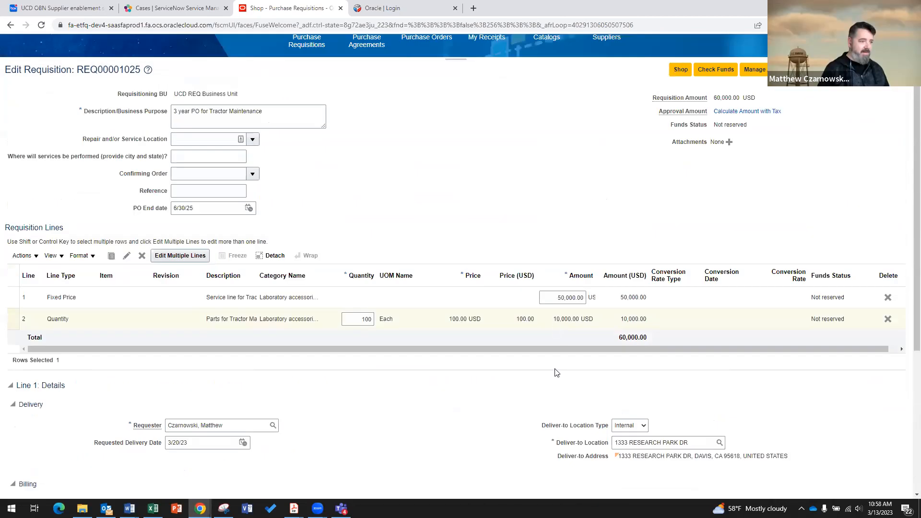
Set both line 1 billing rows to 50 percent, giving 25,000.00 on each charge account.
scroll(555, 387, "down", 5)
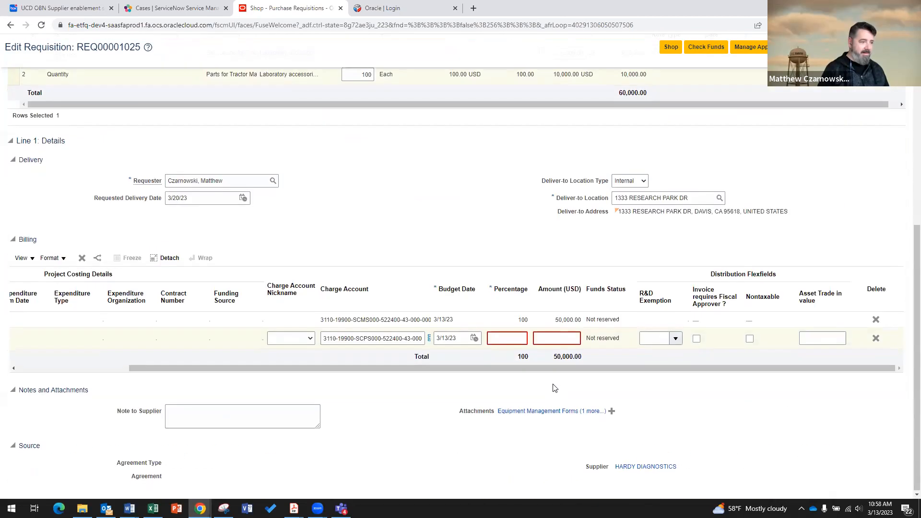
left_click(519, 336)
type("50")
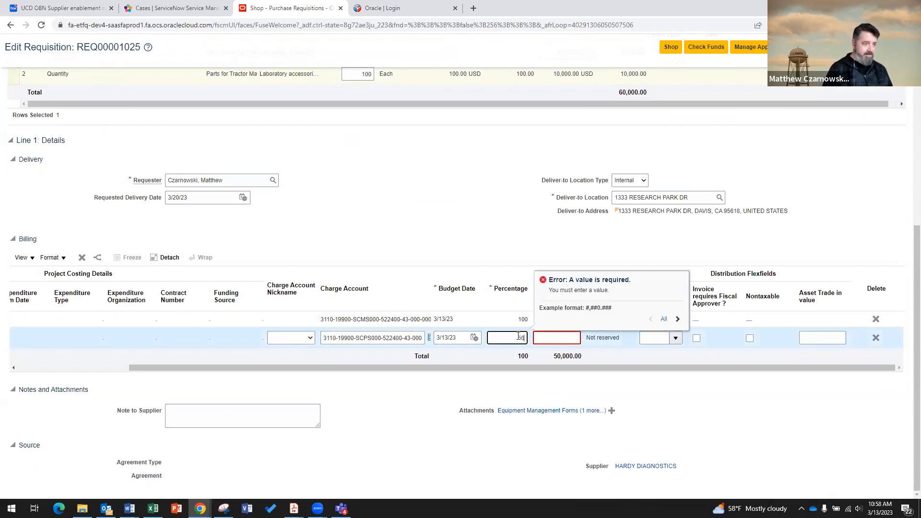
left_click(510, 376)
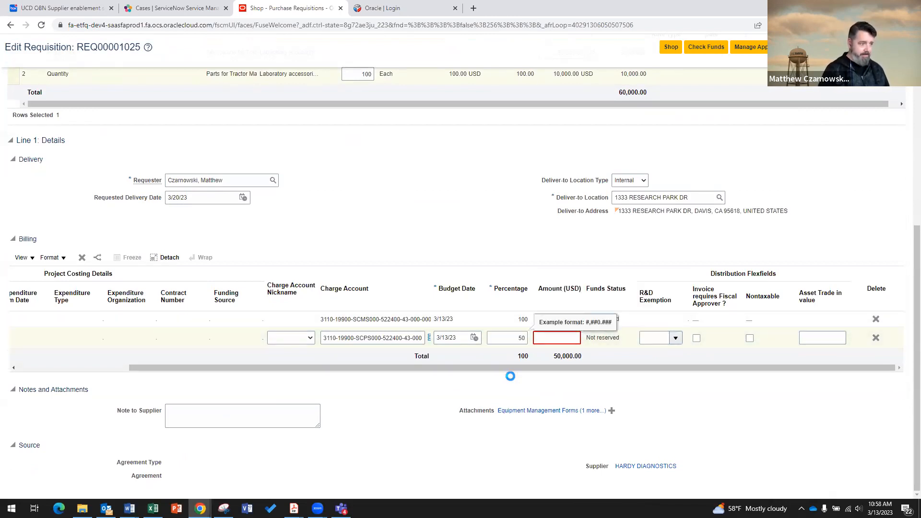
left_click(523, 340)
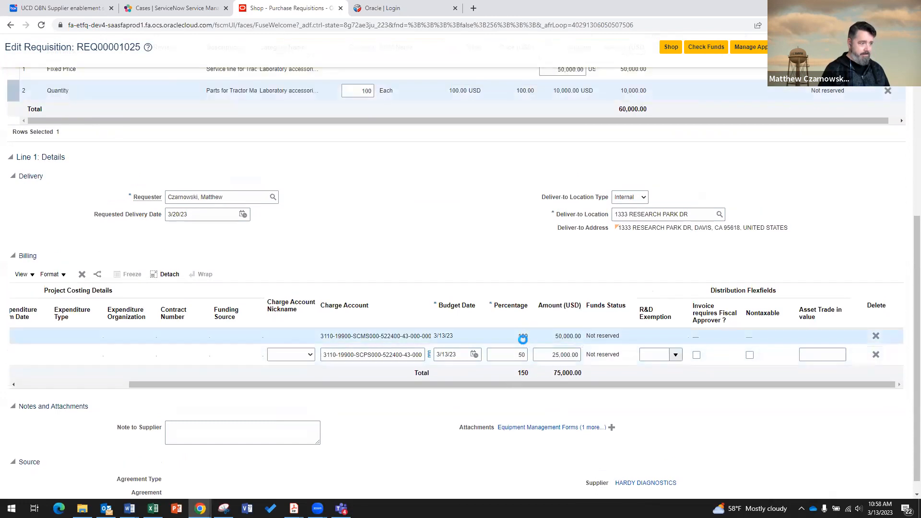
double_click(524, 339)
type("50")
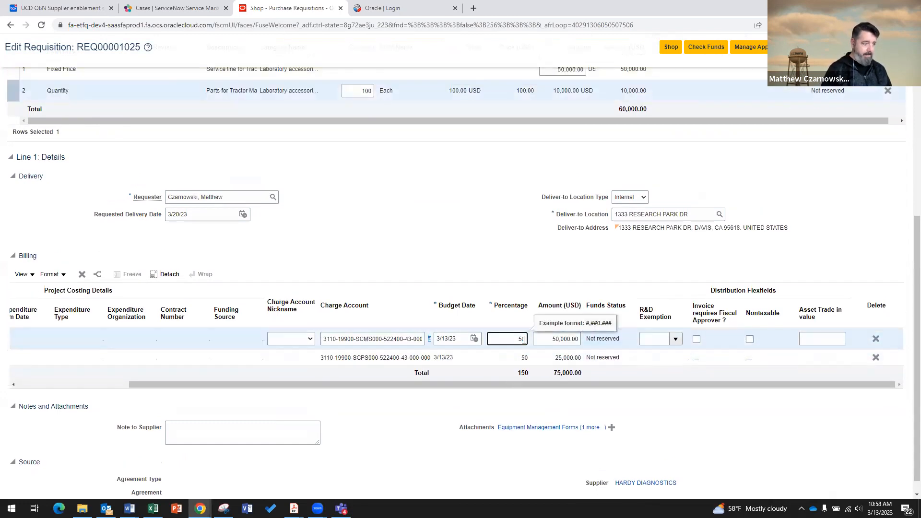
left_click(527, 413)
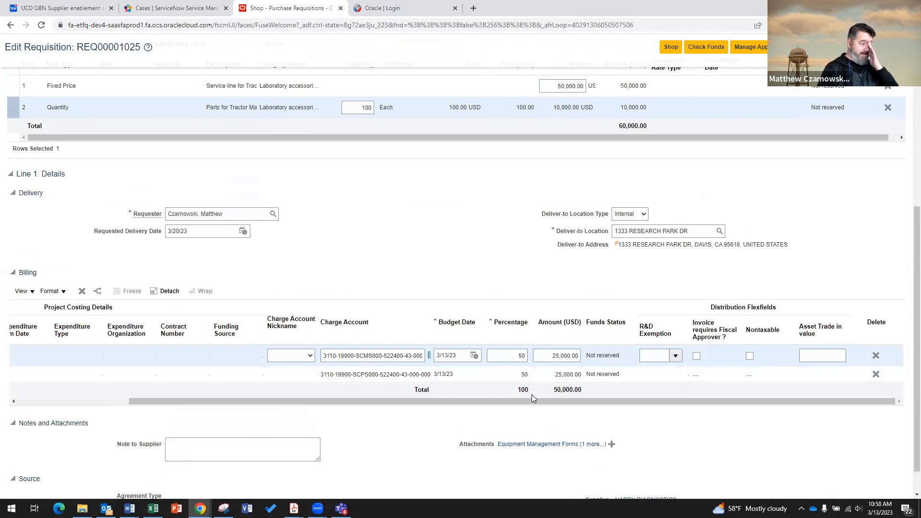
left_click_drag(524, 405, 391, 405)
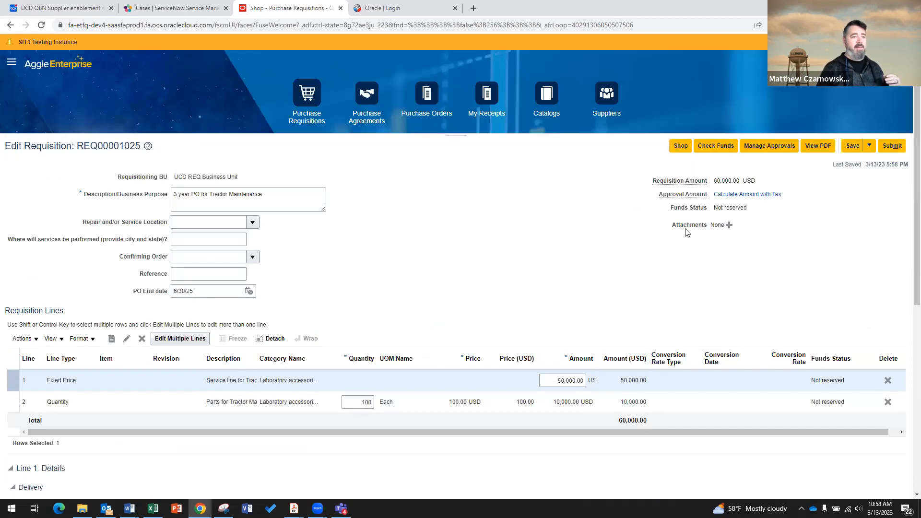
Submit REQ00001025, acknowledge the confirmation, and open its Pending approval details.
left_click(892, 147)
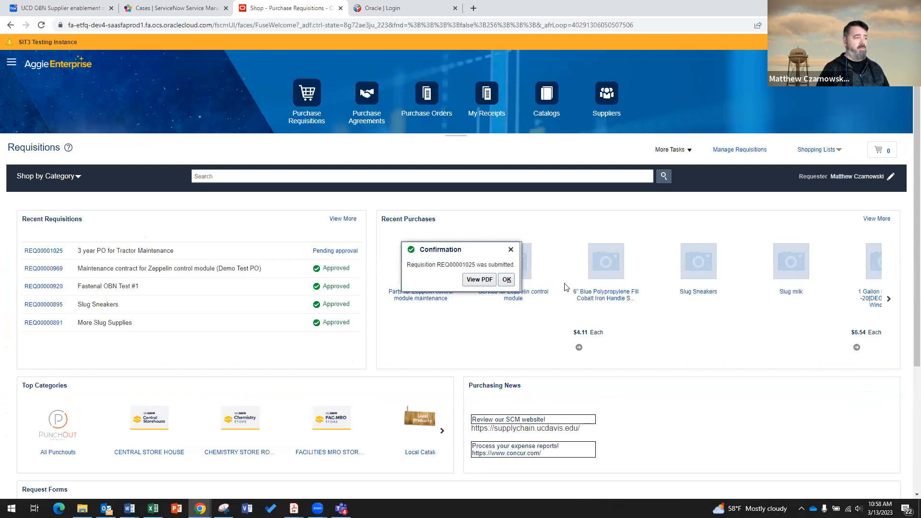
left_click(508, 280)
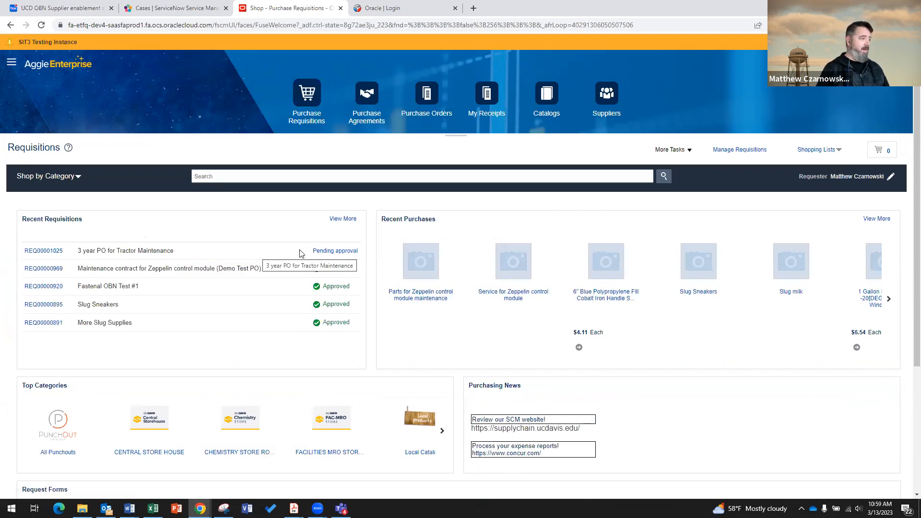
left_click(325, 252)
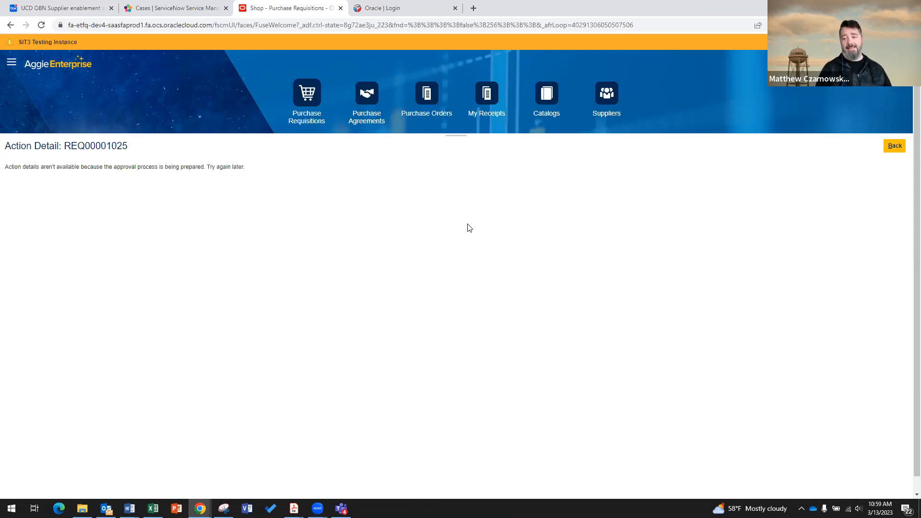
Go back and reopen REQ00001025's approval details to show the SCMS000 and SCPS000 fiscal officer approvers.
left_click(898, 147)
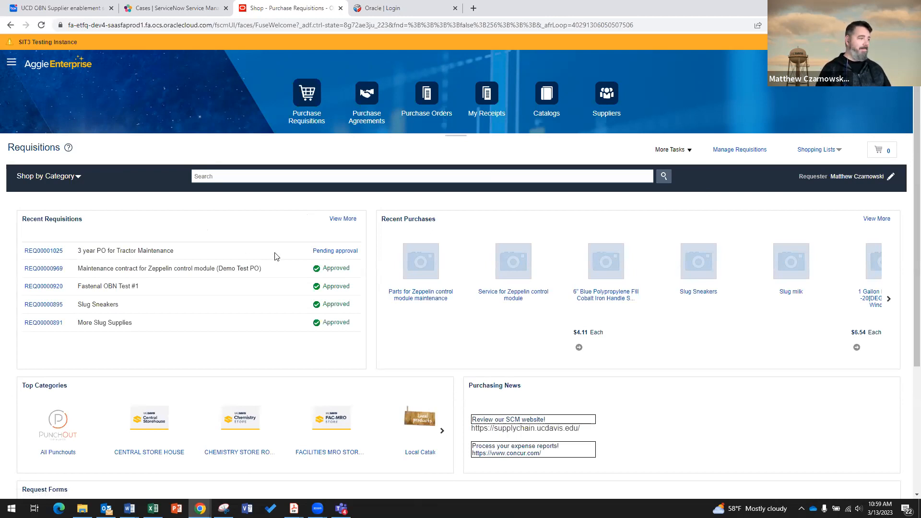
left_click(324, 251)
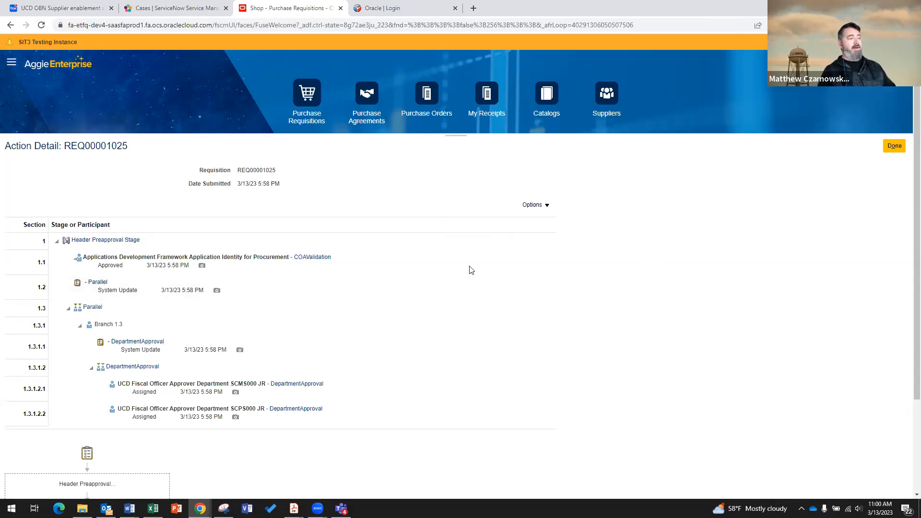
scroll(610, 304, "down", 1)
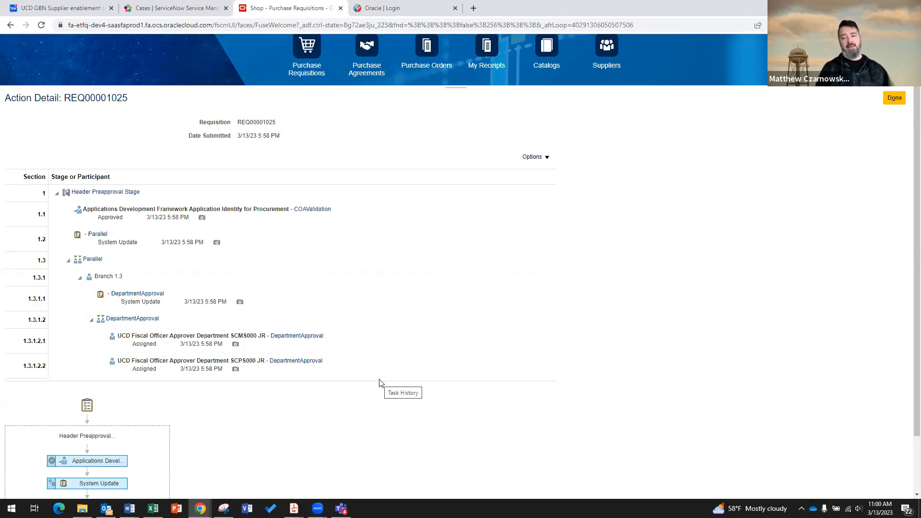
scroll(382, 383, "down", 2)
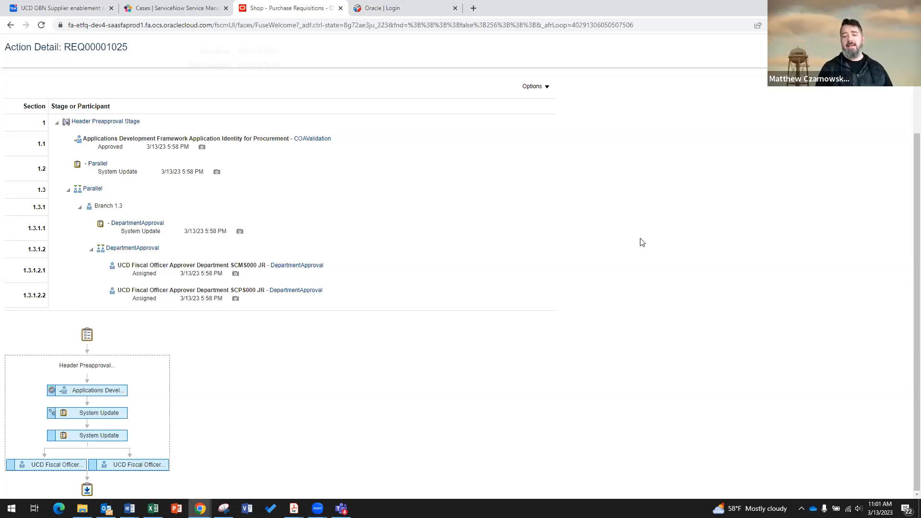
scroll(686, 288, "up", 3)
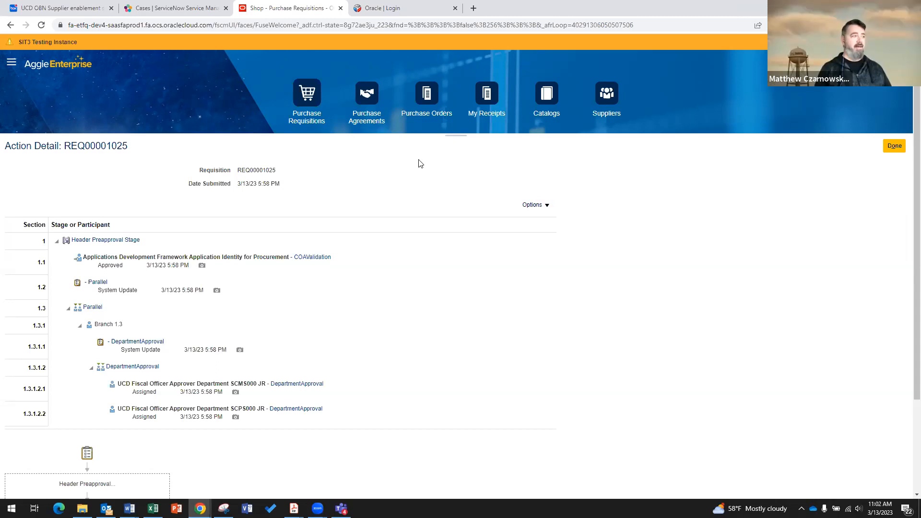
Close the approval details and open a new QTY Based Requisition form from Request Forms.
left_click(895, 147)
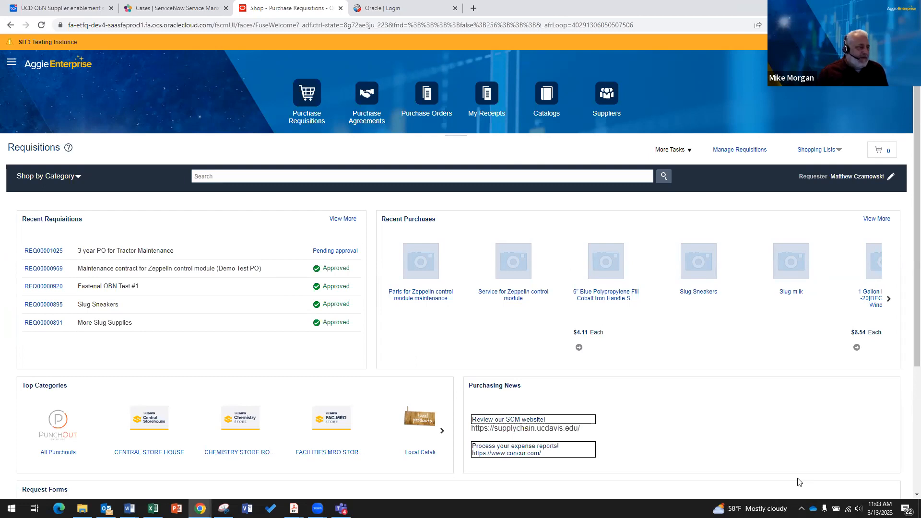
scroll(653, 425, "down", 4)
left_click(642, 359)
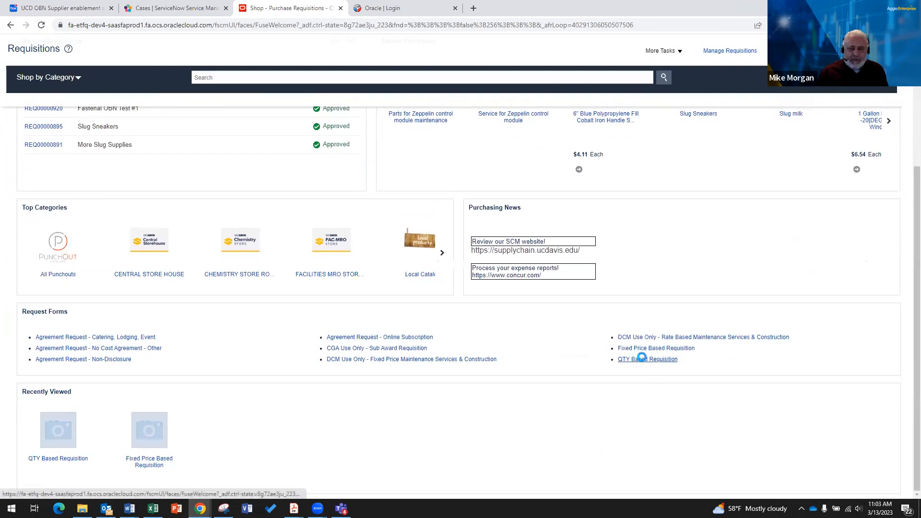
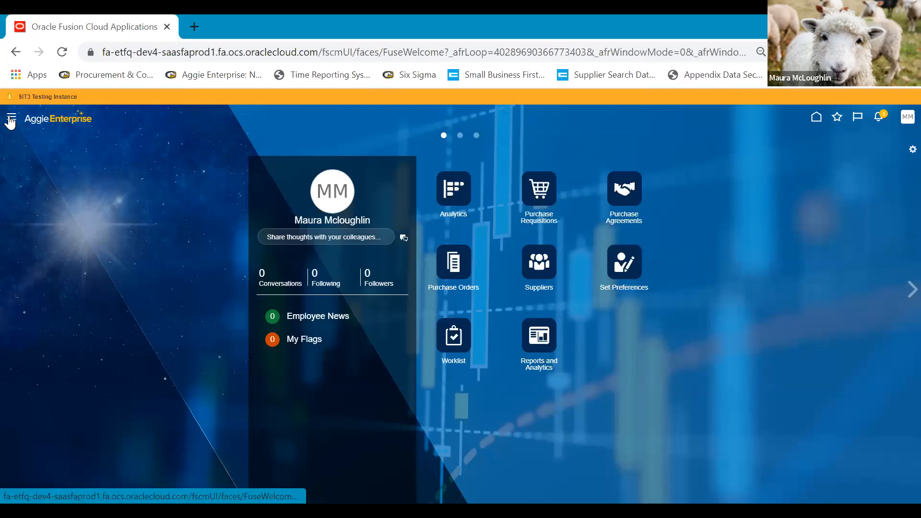
left_click(11, 120)
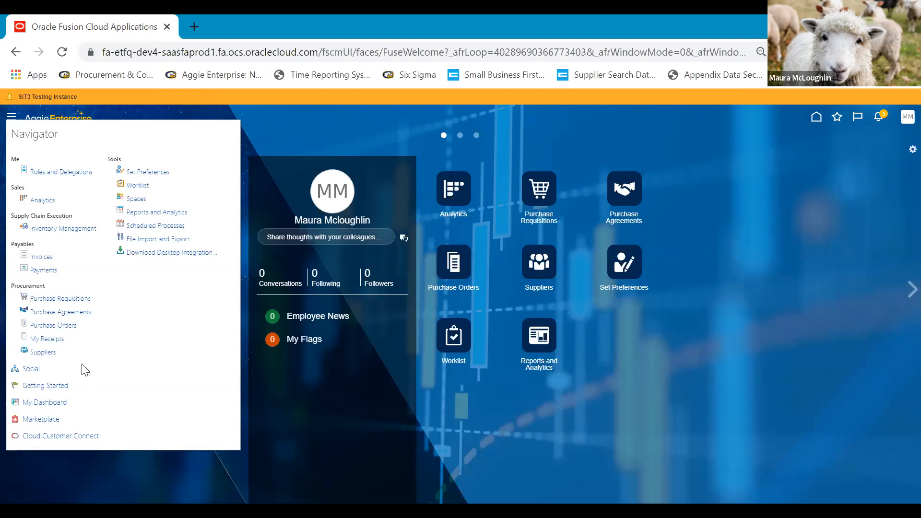
left_click(289, 140)
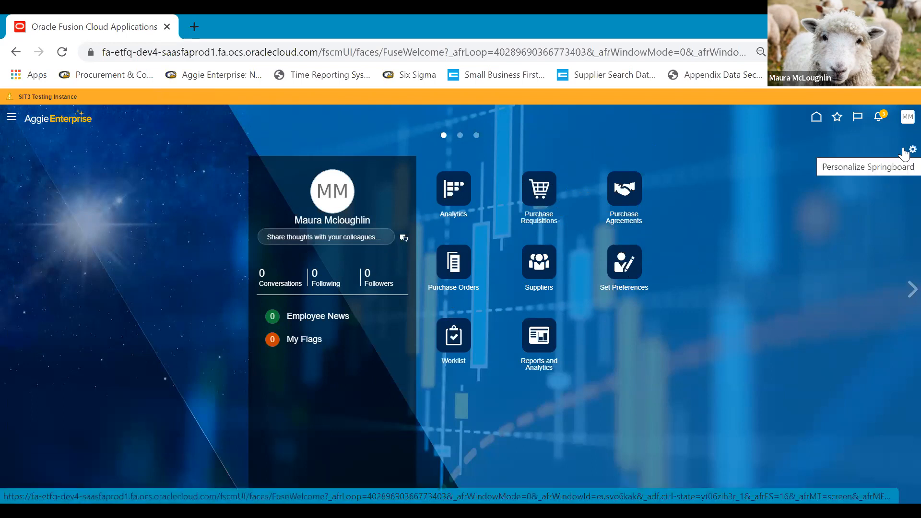
left_click(904, 152)
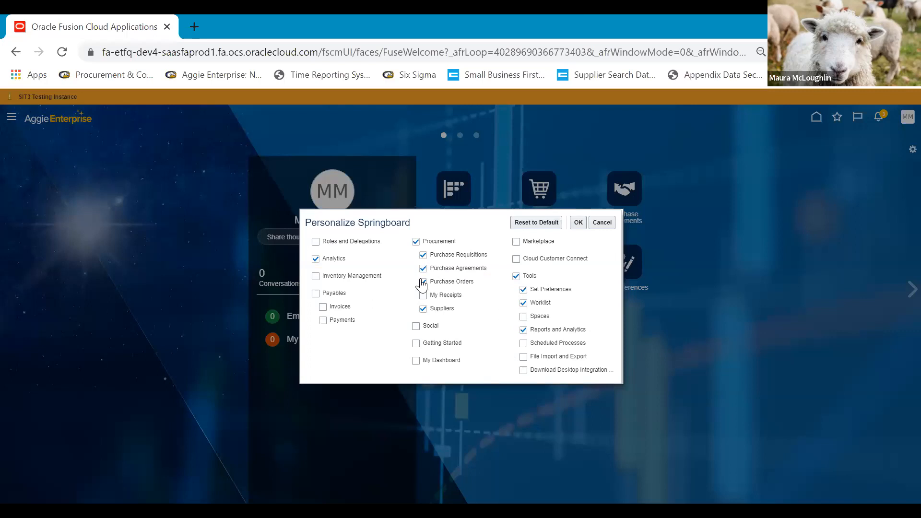
left_click(603, 223)
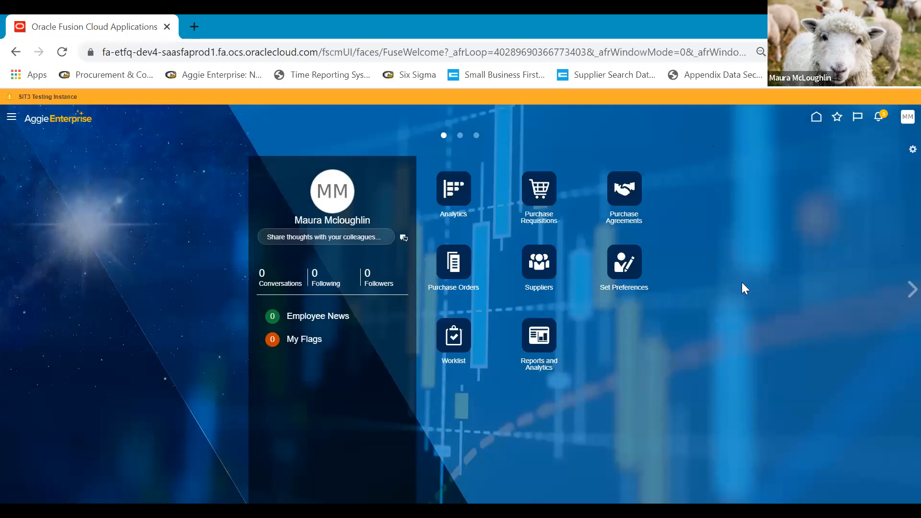
left_click(837, 119)
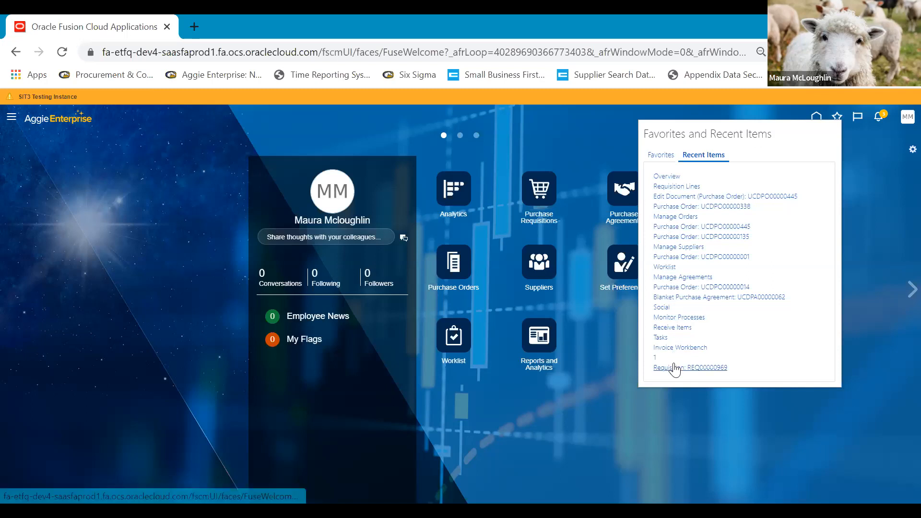
left_click(654, 159)
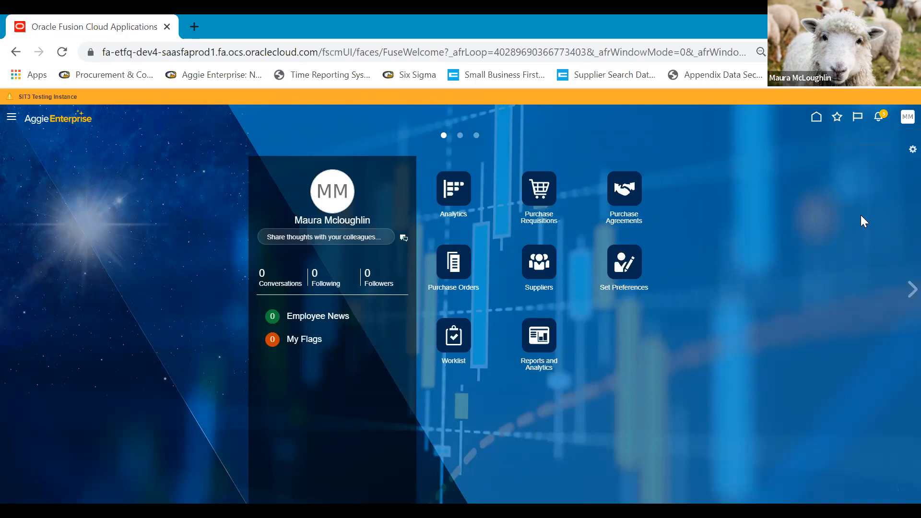
Switch the bell notifications to All Notifications, scroll through them, and view them in the BPM Worklist.
left_click(883, 118)
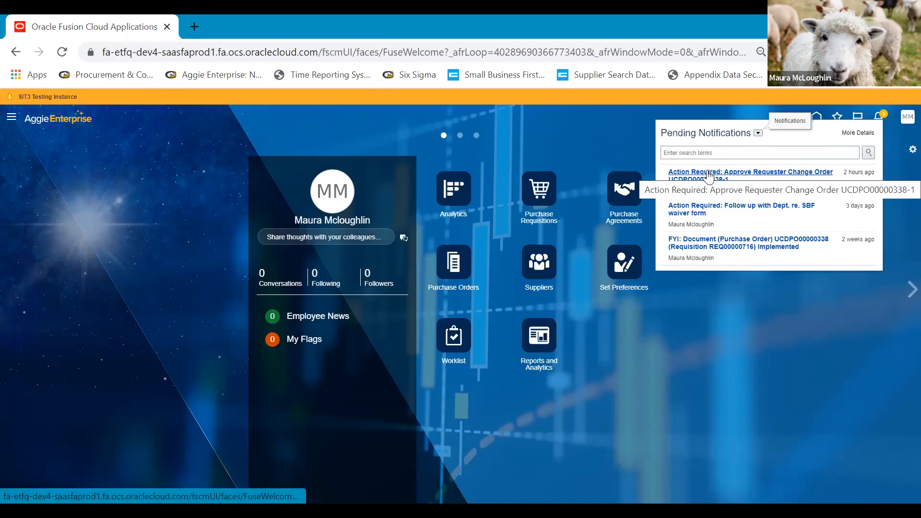
left_click(758, 135)
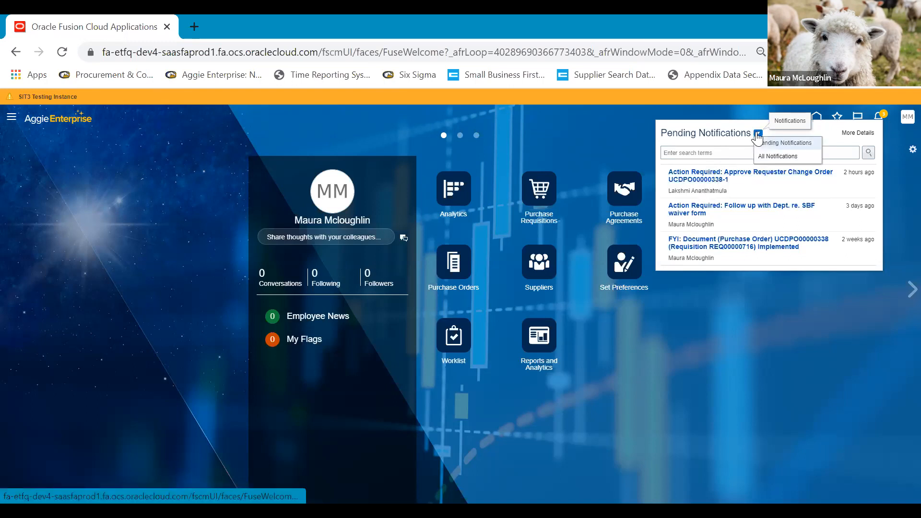
left_click(773, 156)
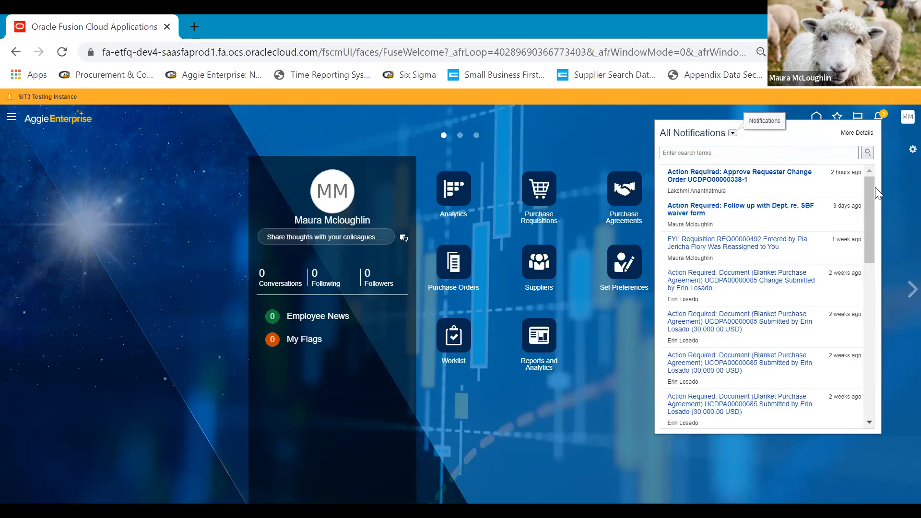
left_click_drag(869, 216, 868, 413)
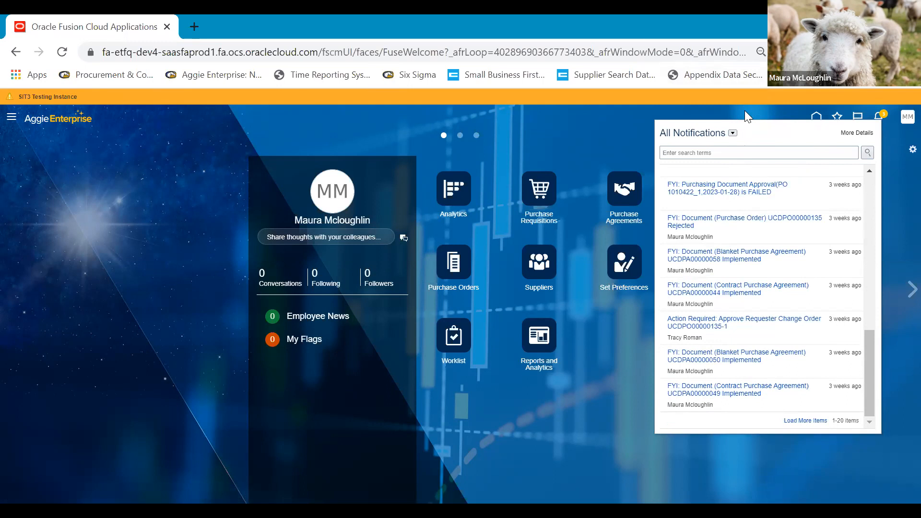
left_click(856, 134)
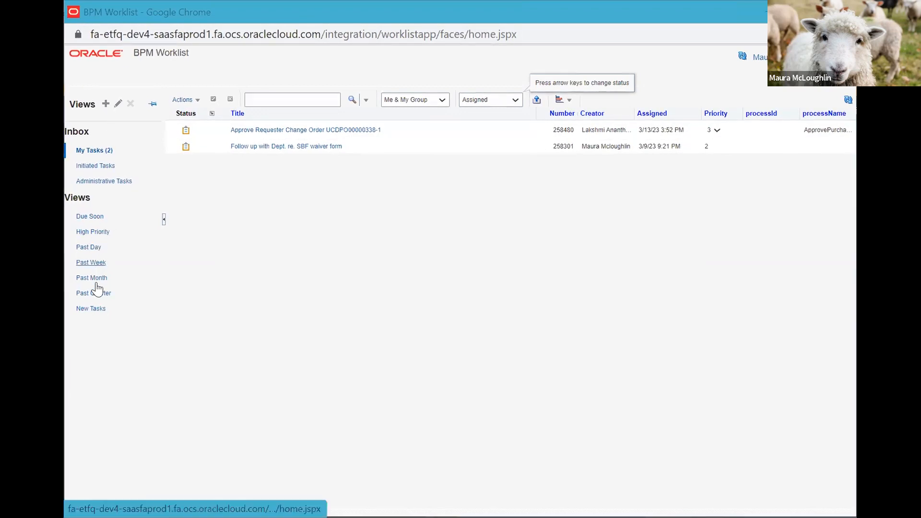
Collapse, reopen, and pin the inbox and Views panel so it stays docked open.
left_click(151, 101)
left_click(118, 99)
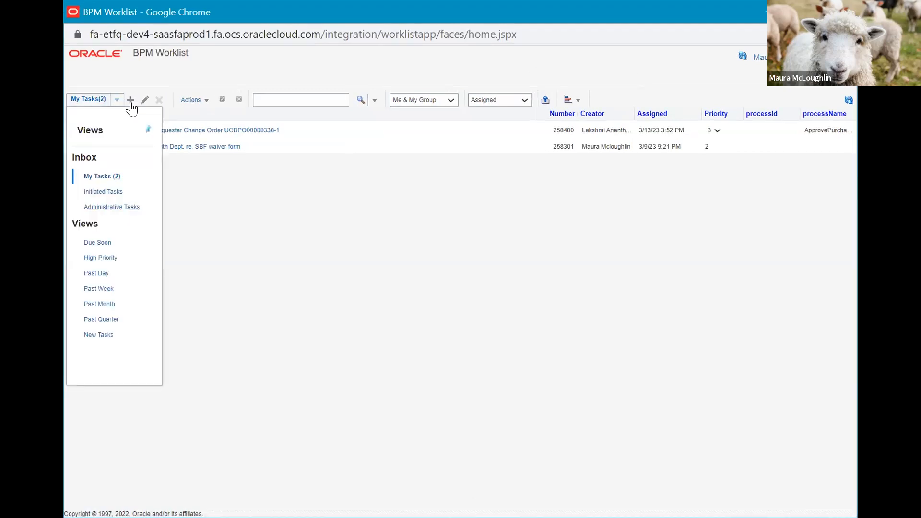
left_click(149, 130)
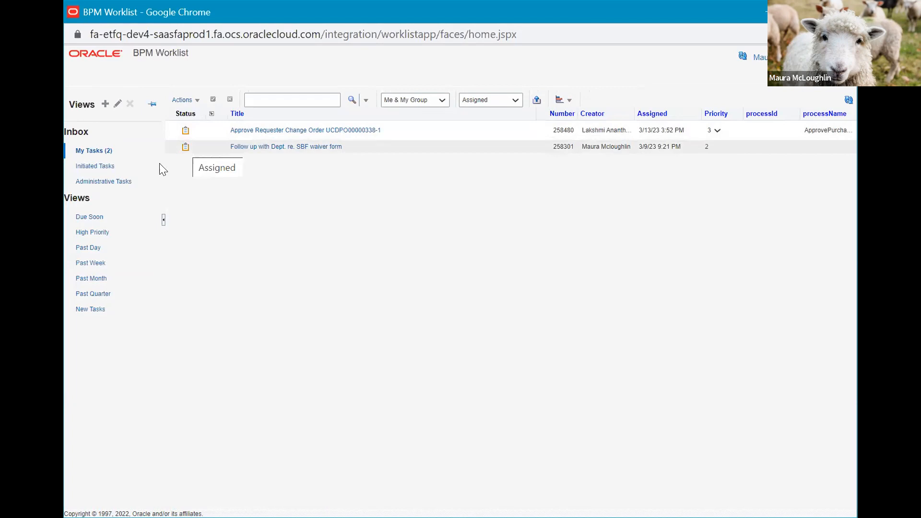
Filter tasks to assignee Me with status Any, then select the SBF waiver form follow-up task.
left_click(443, 101)
left_click(398, 112)
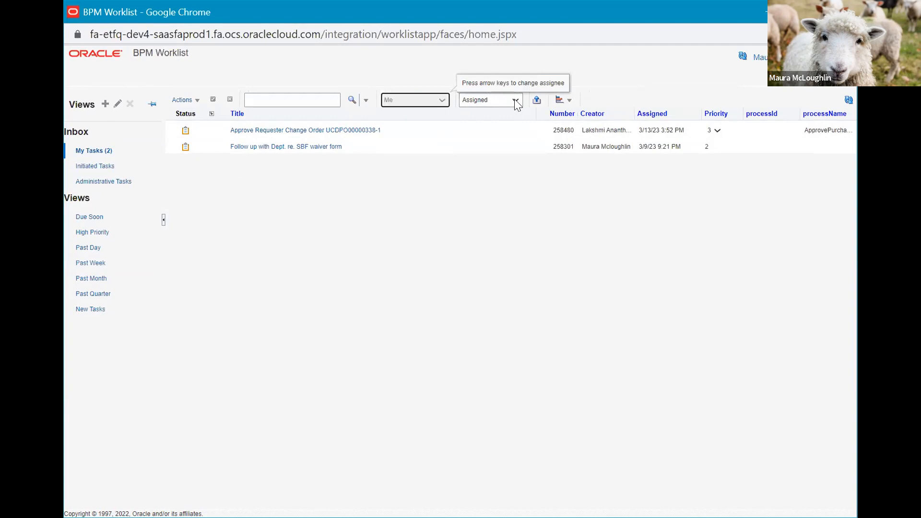
left_click(515, 100)
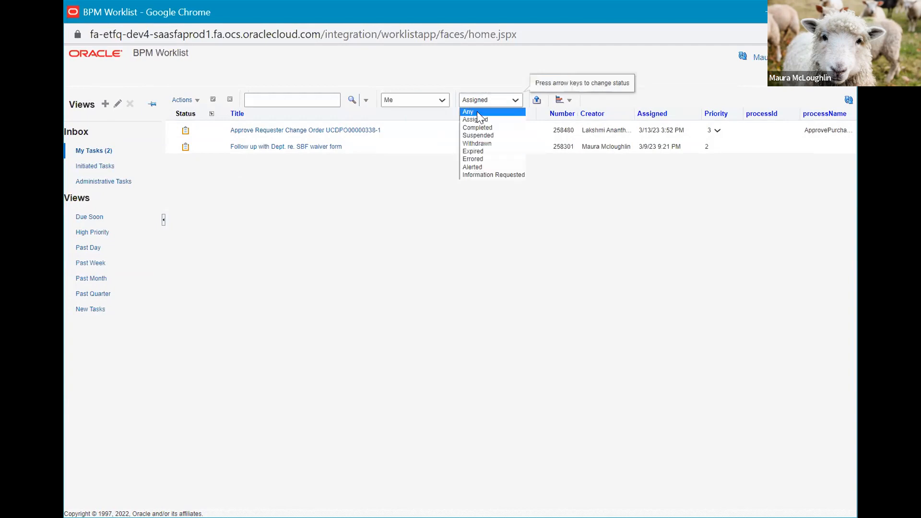
left_click(477, 111)
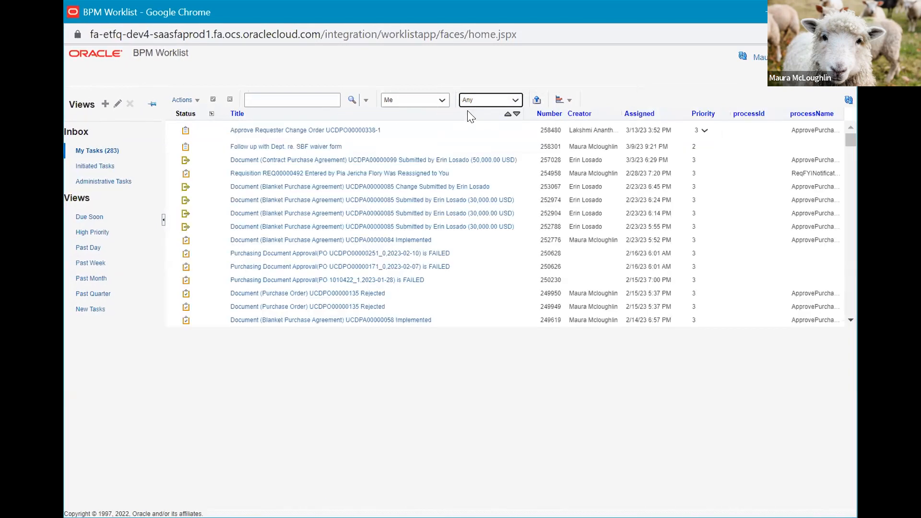
left_click(372, 146)
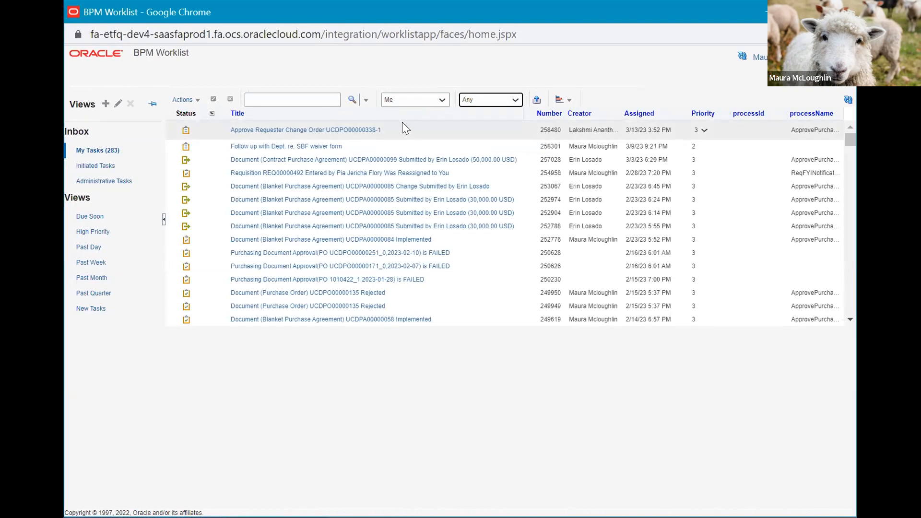
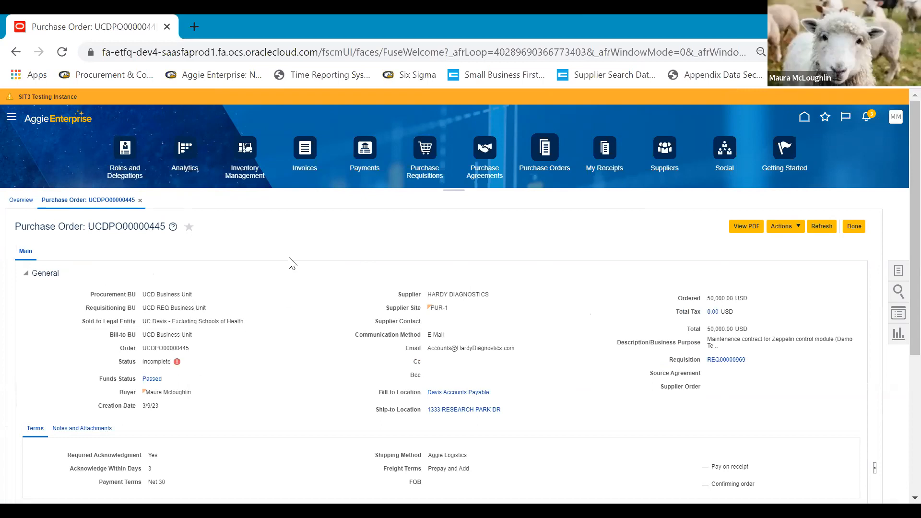
mouse_move(177, 364)
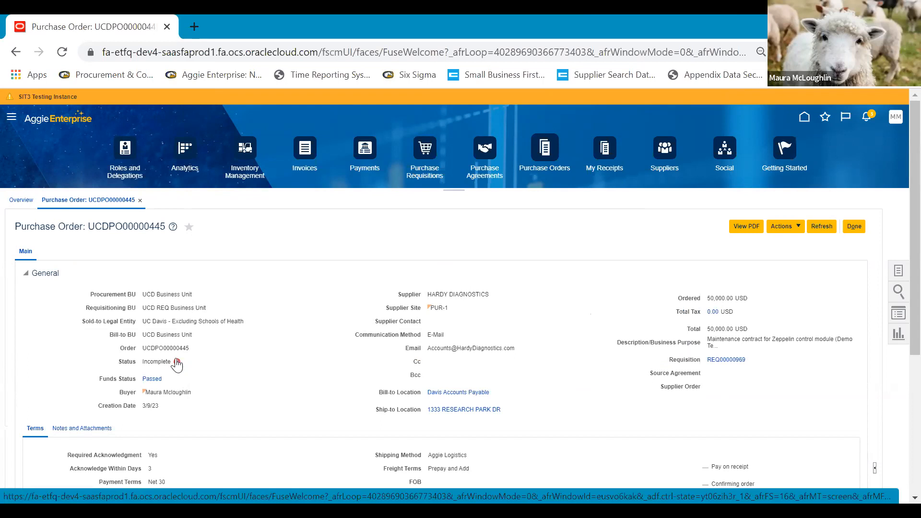
left_click(177, 360)
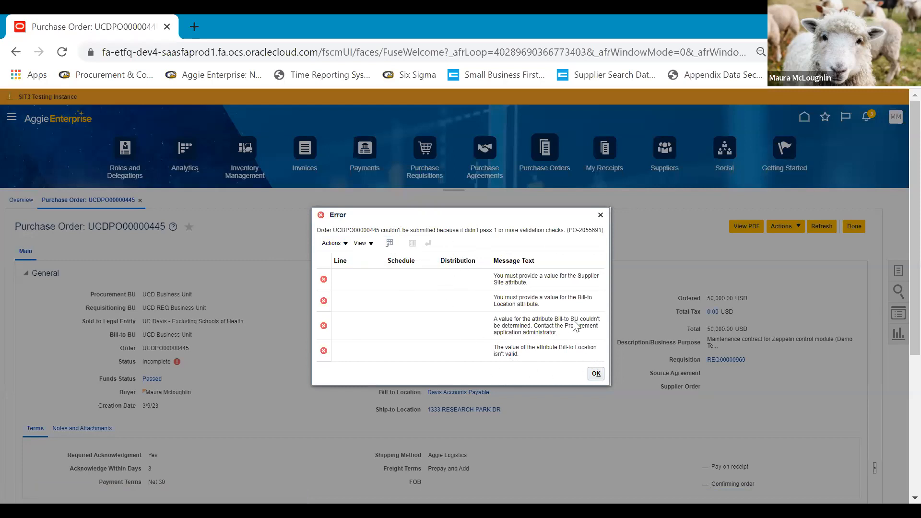
left_click(596, 374)
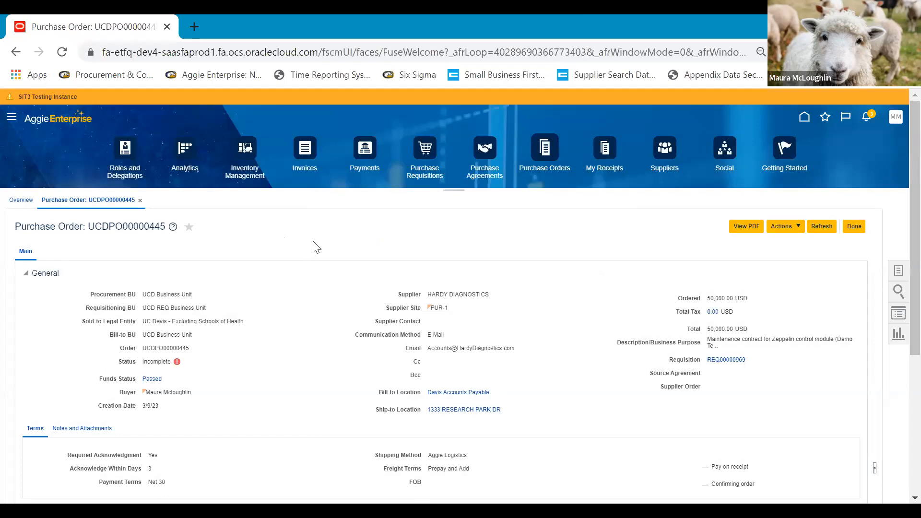
Mark purchase order UCDPO00000445 as a favourite using the star beside its title.
scroll(316, 246, "down", 1)
scroll(315, 245, "down", 1)
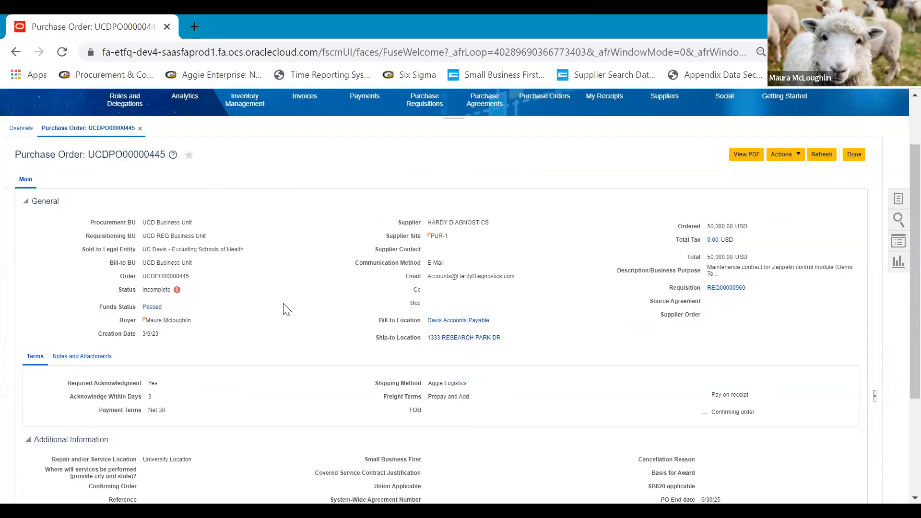
scroll(285, 308, "up", 1)
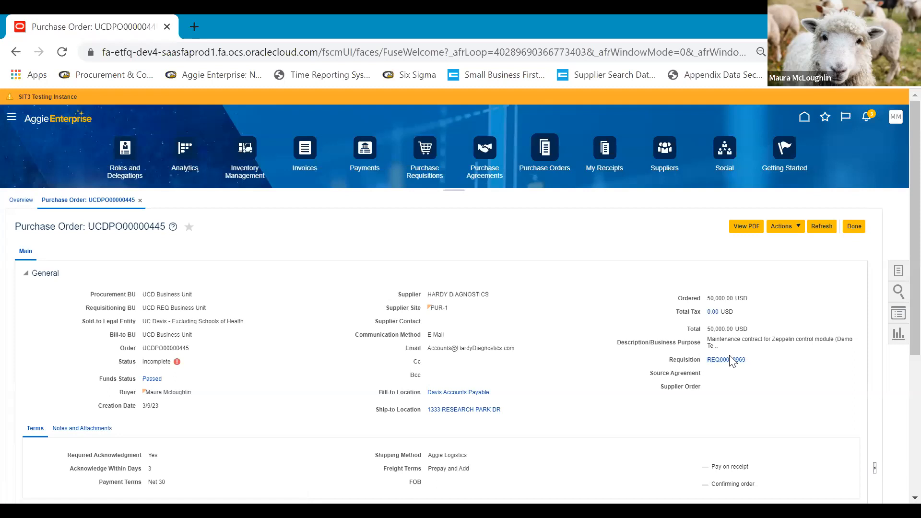
left_click(189, 229)
Show the order's notes and attachments, including the supplier note requiring a lift gate truck.
scroll(361, 274, "down", 5)
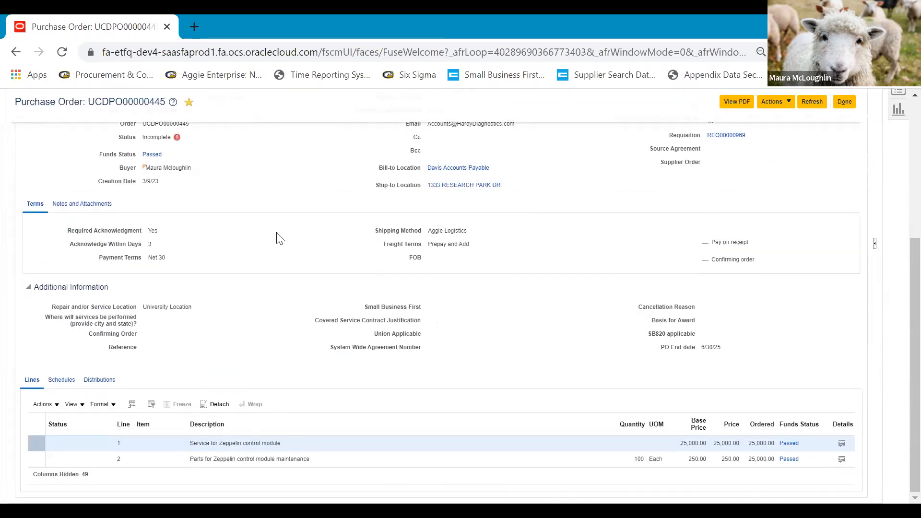
left_click(91, 206)
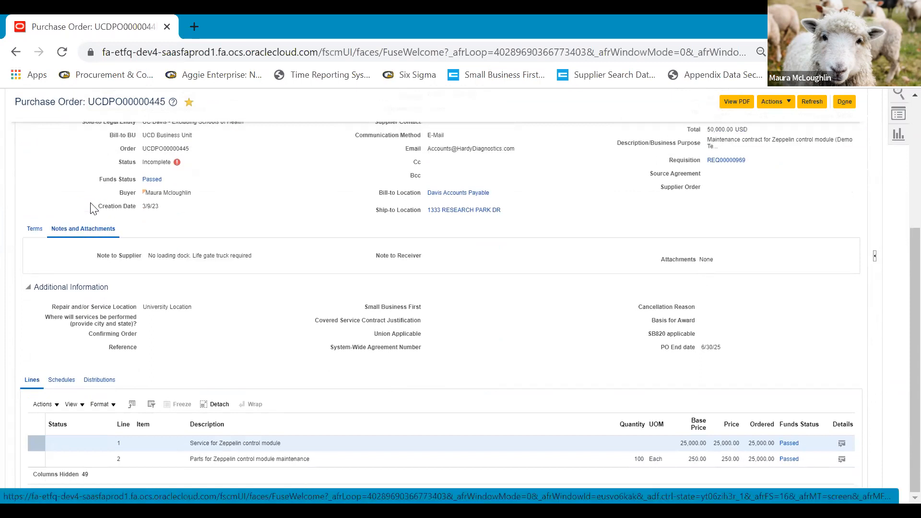
left_click(788, 102)
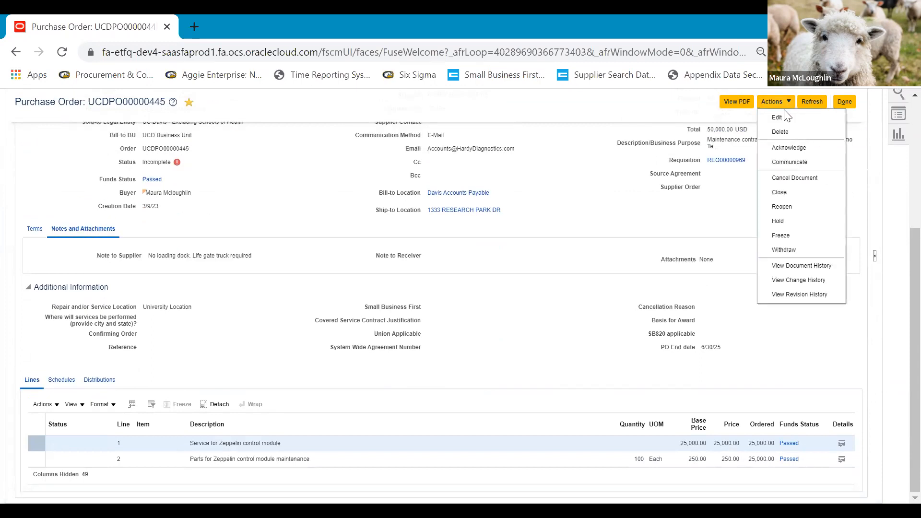
Edit UCDPO00000445 and add a blank attachment row under Notes and Attachments.
left_click(777, 118)
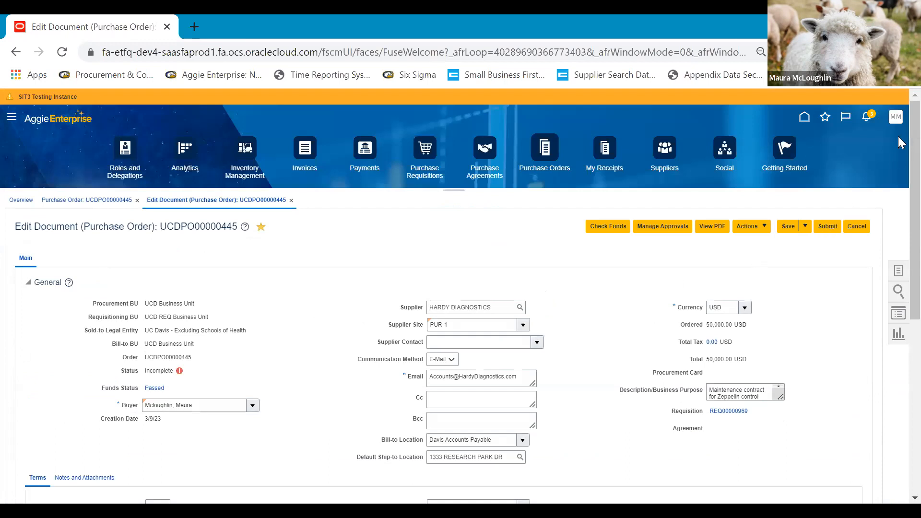
scroll(898, 138, "down", 7)
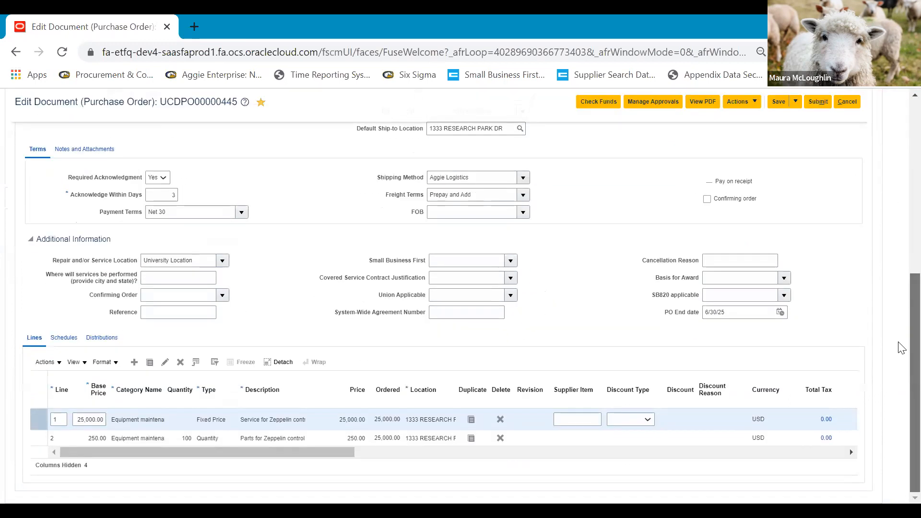
left_click(81, 150)
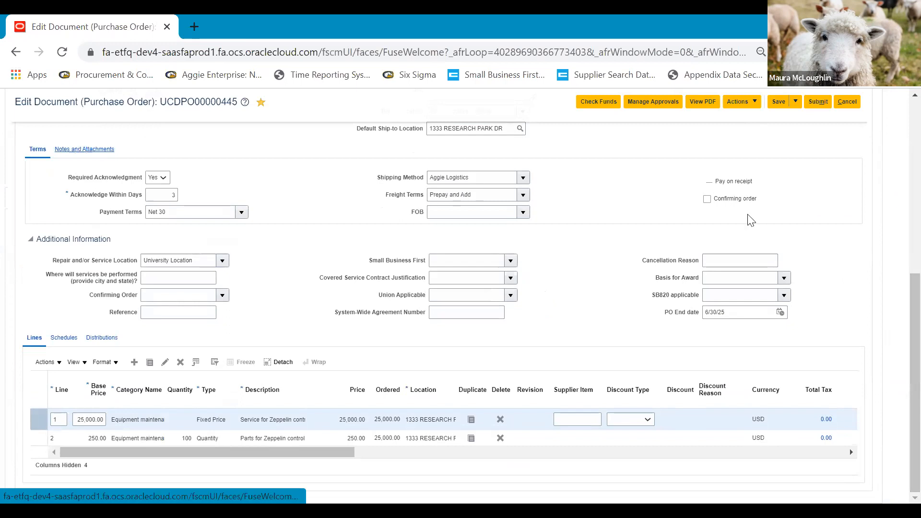
left_click(720, 199)
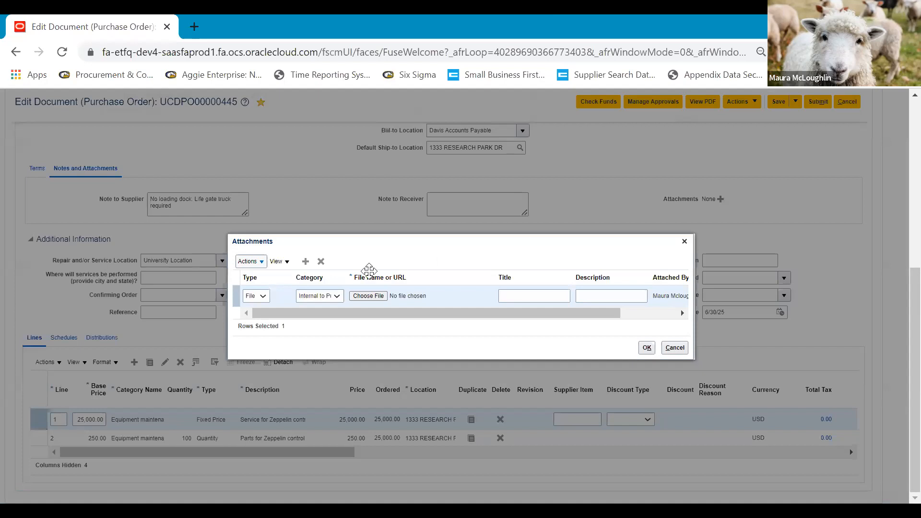
Review the attachment Type and Category options, then close the dialog without adding a file.
left_click(263, 297)
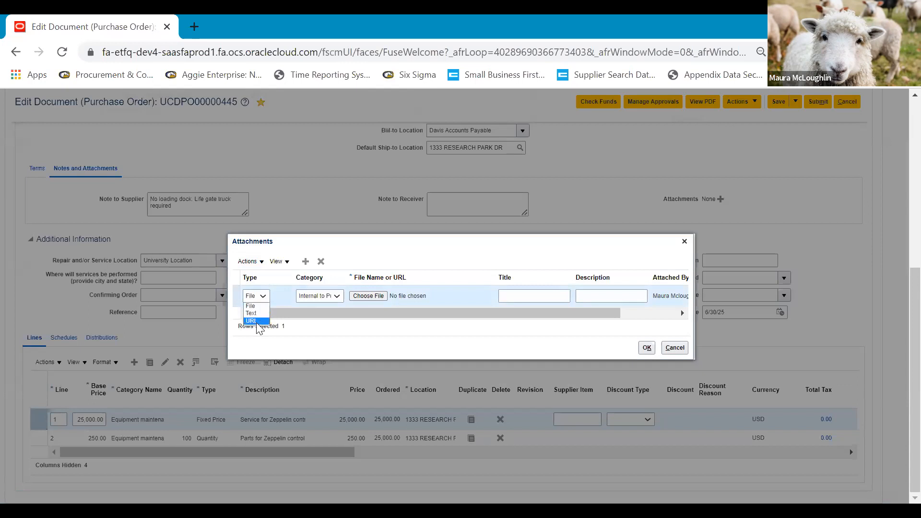
left_click(337, 296)
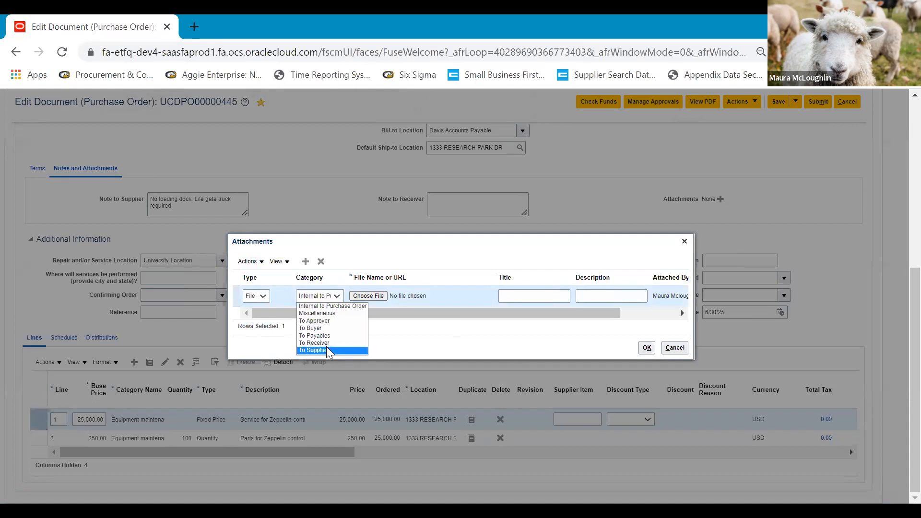
left_click(353, 207)
left_click(648, 347)
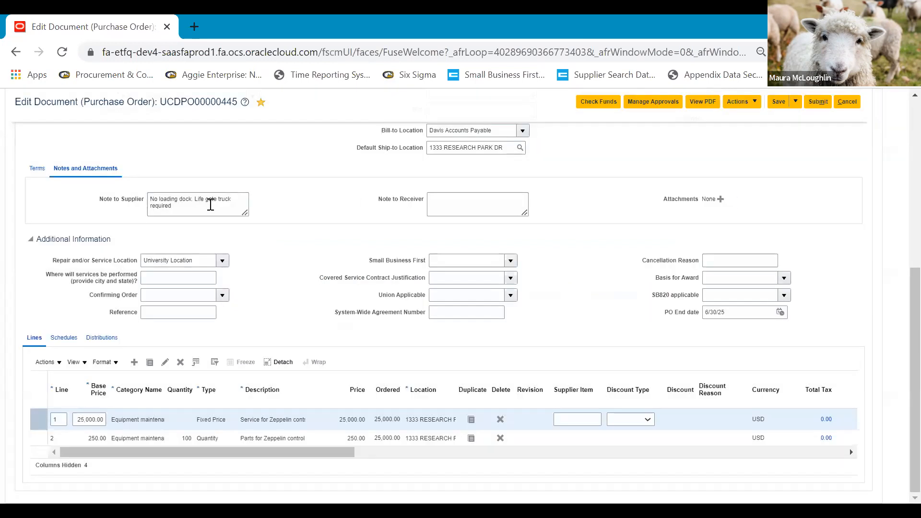
Resize the Note to Supplier box, then scroll the Lines table to Supplier Item, Discount Type and Discount.
left_click_drag(274, 244, 282, 246)
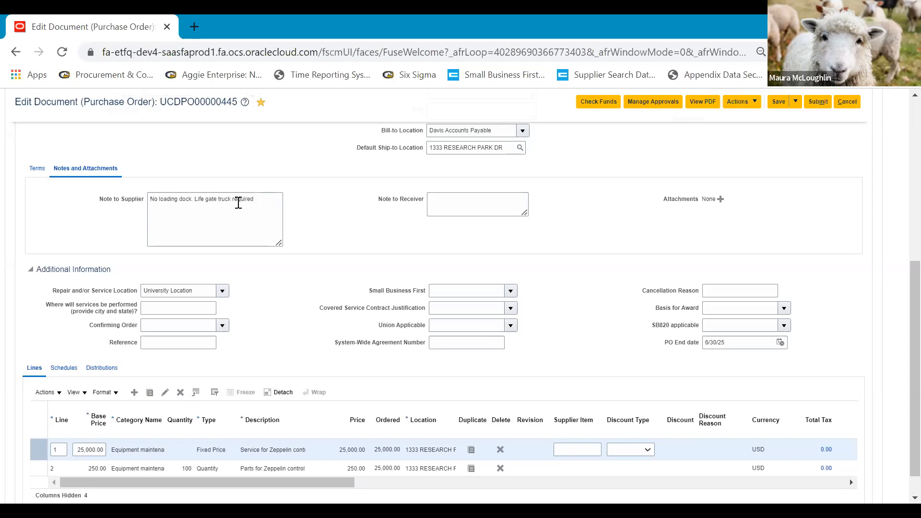
left_click_drag(278, 243, 258, 226)
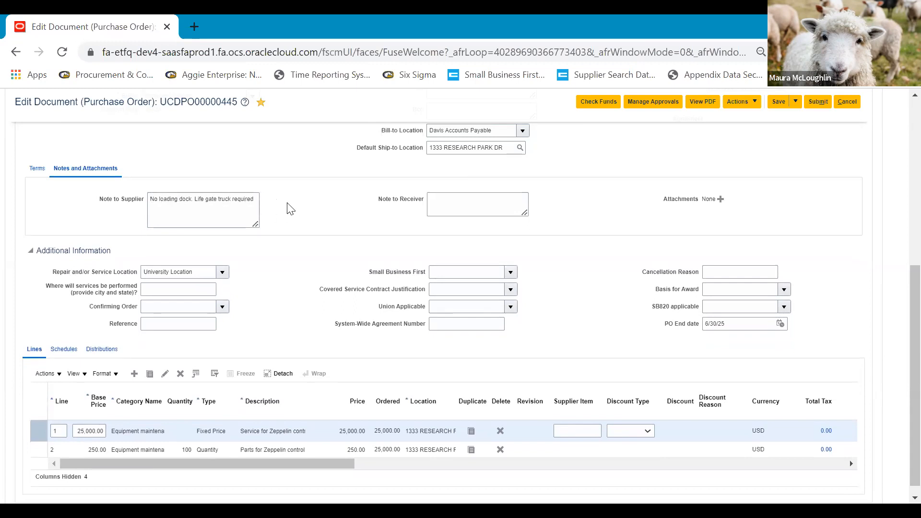
scroll(599, 232, "down", 1)
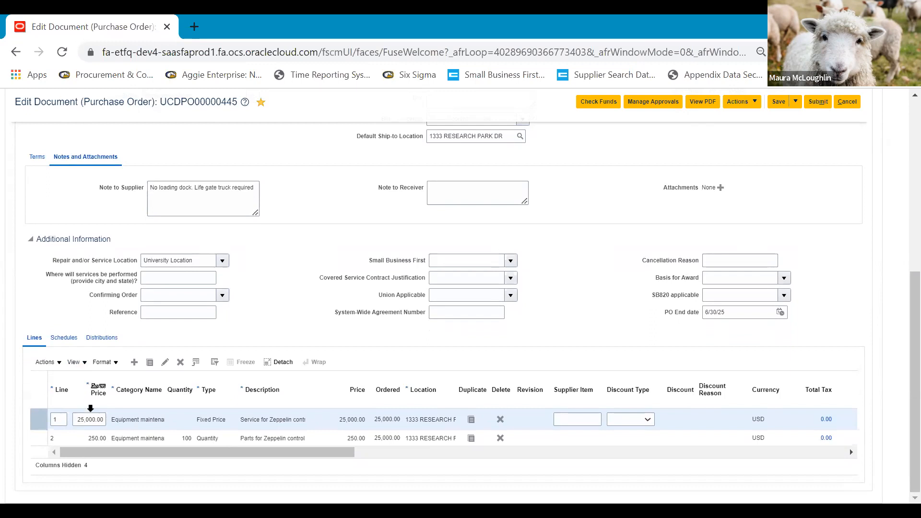
left_click_drag(320, 453, 92, 459)
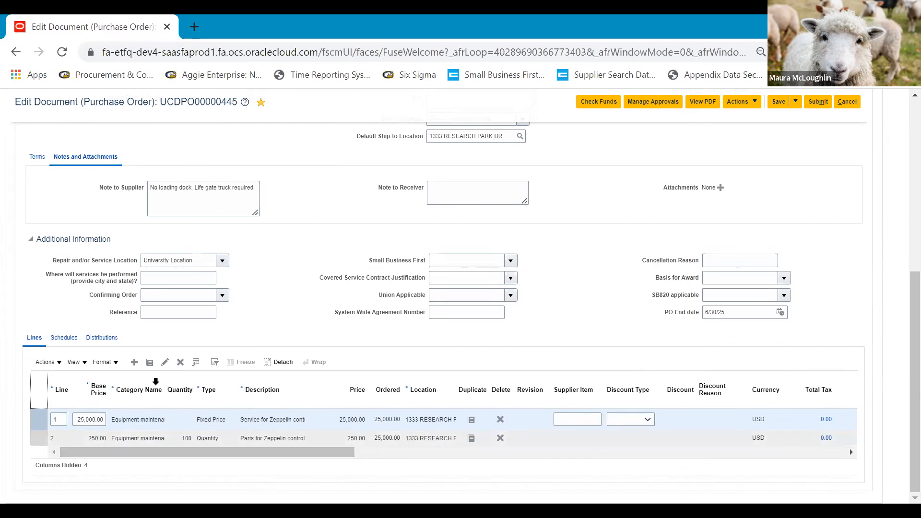
left_click(74, 362)
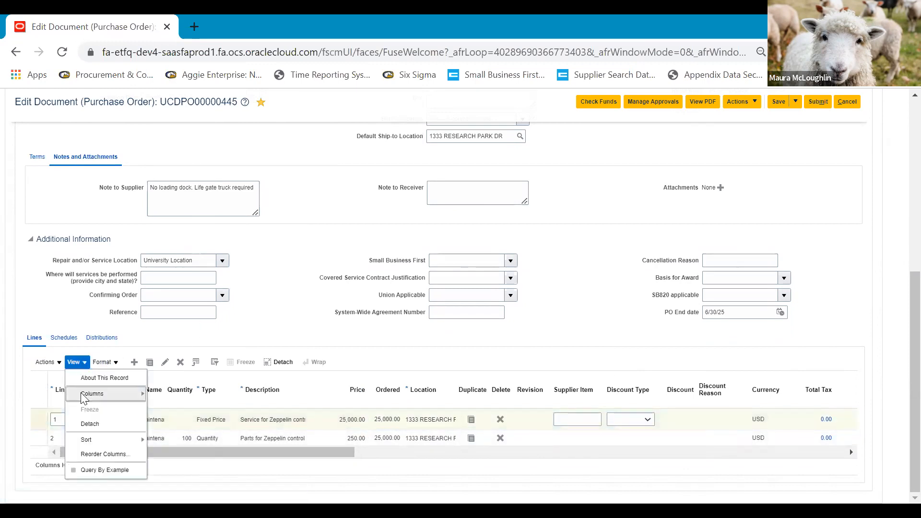
mouse_move(96, 393)
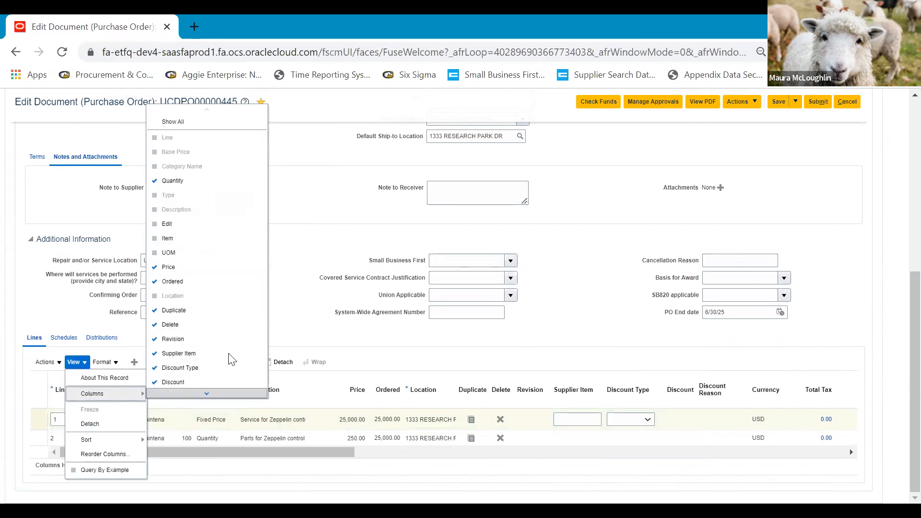
left_click(308, 254)
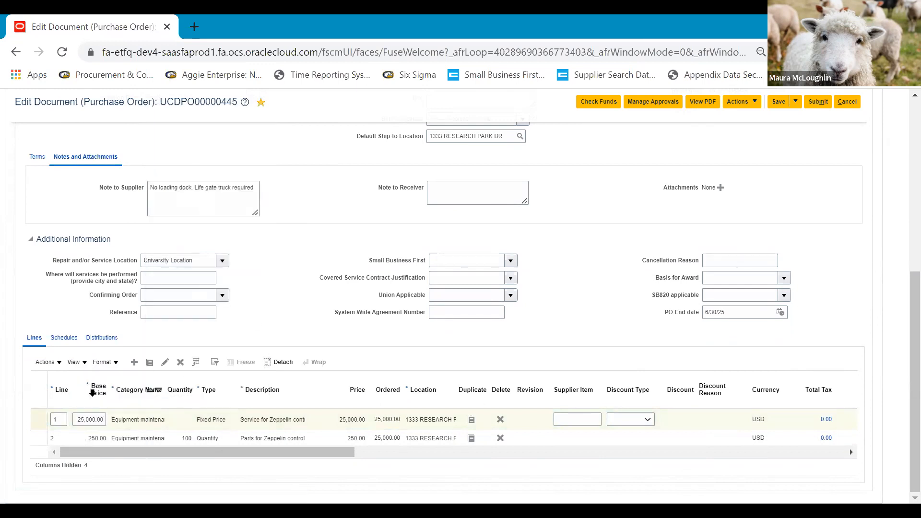
left_click(74, 363)
left_click(81, 455)
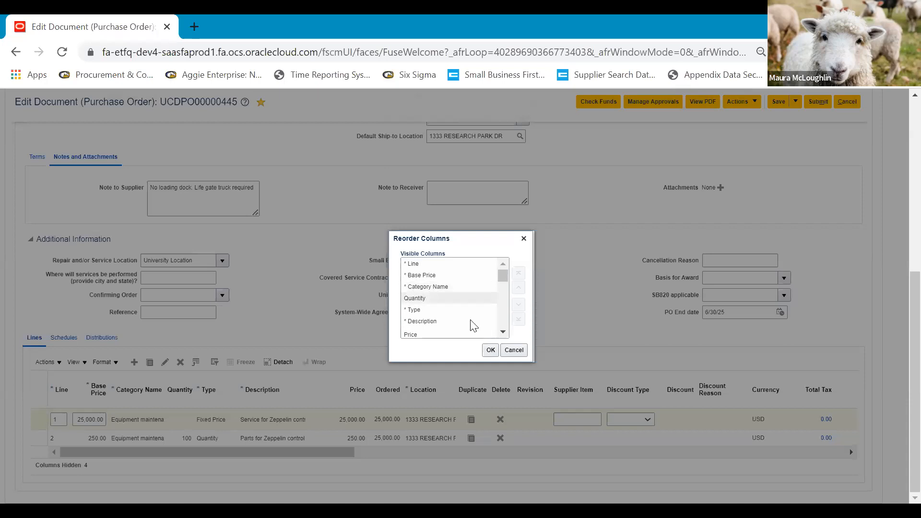
left_click(433, 276)
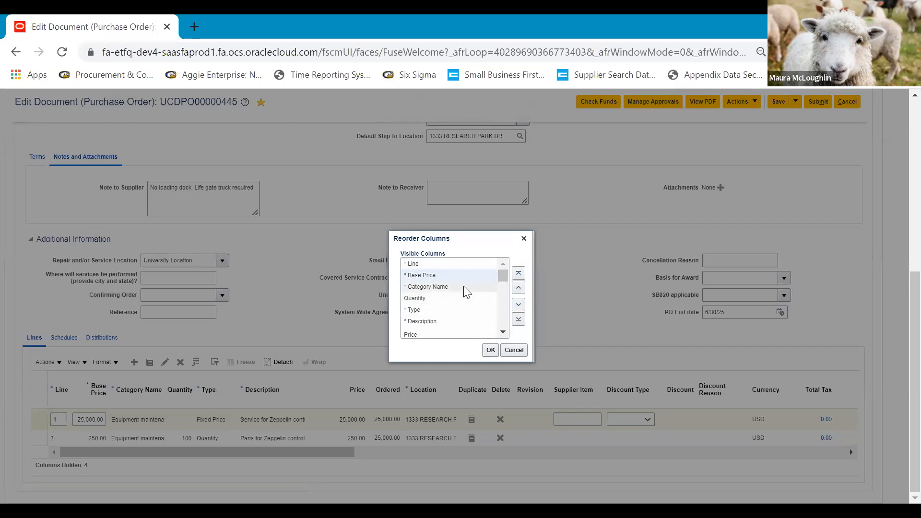
left_click(513, 352)
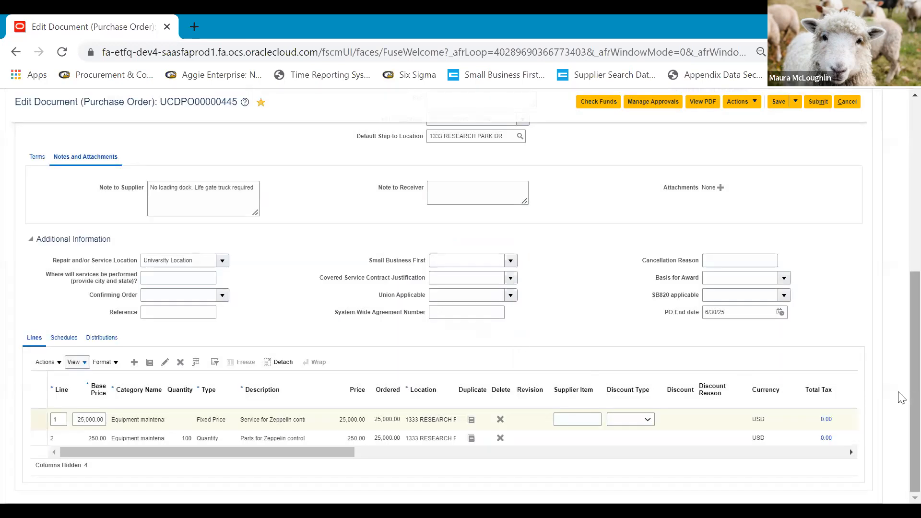
scroll(902, 399, "up", 7)
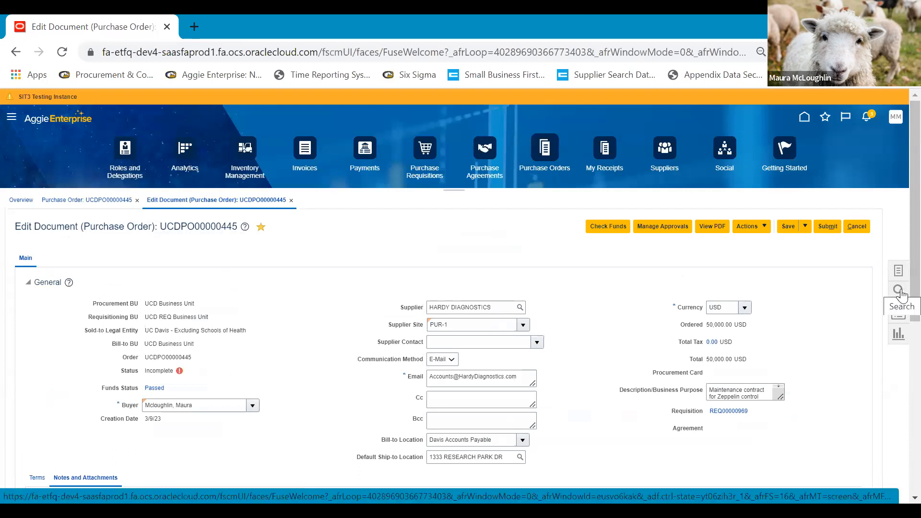
Search Orders by keyword for UCDPO00000445 and open its read-only summary page.
left_click(900, 291)
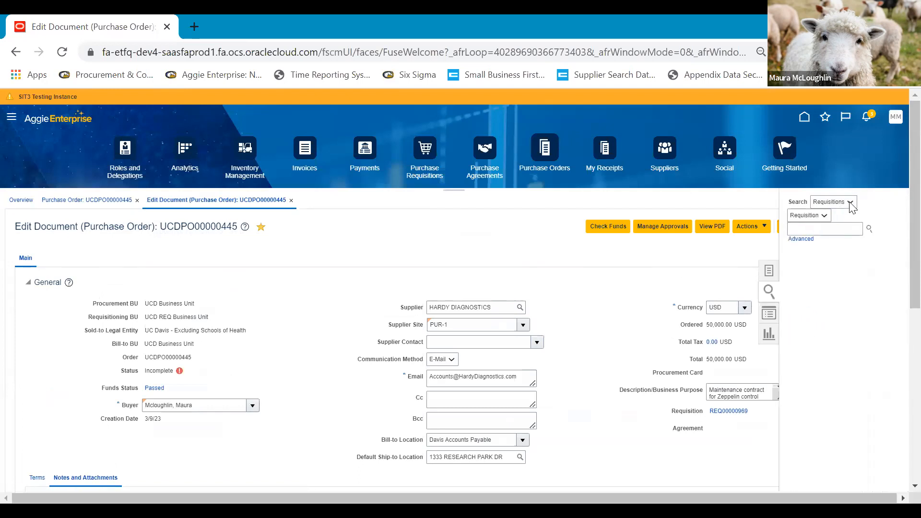
left_click(837, 219)
left_click(814, 222)
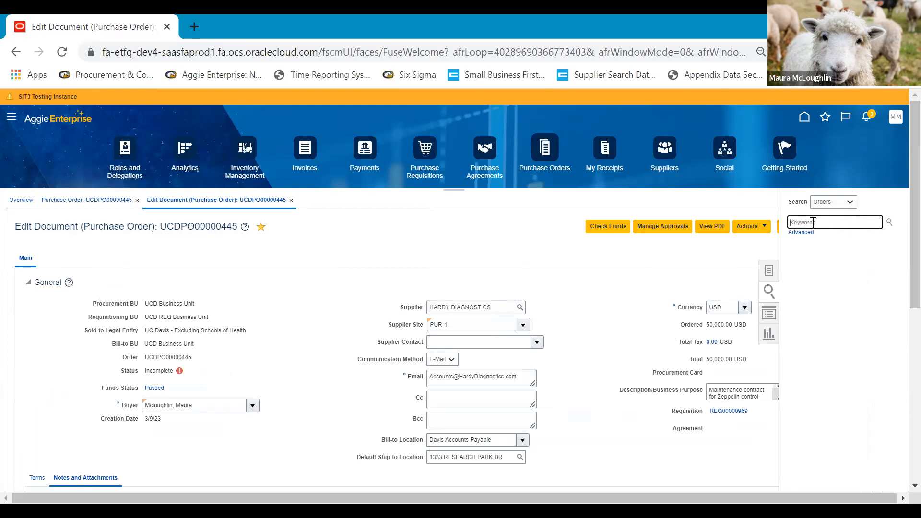
type("UCDPO0000044")
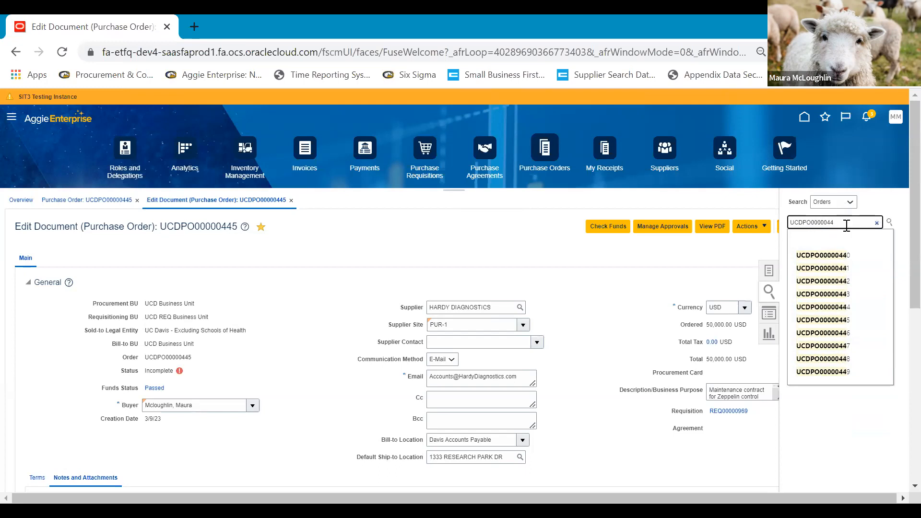
left_click(841, 319)
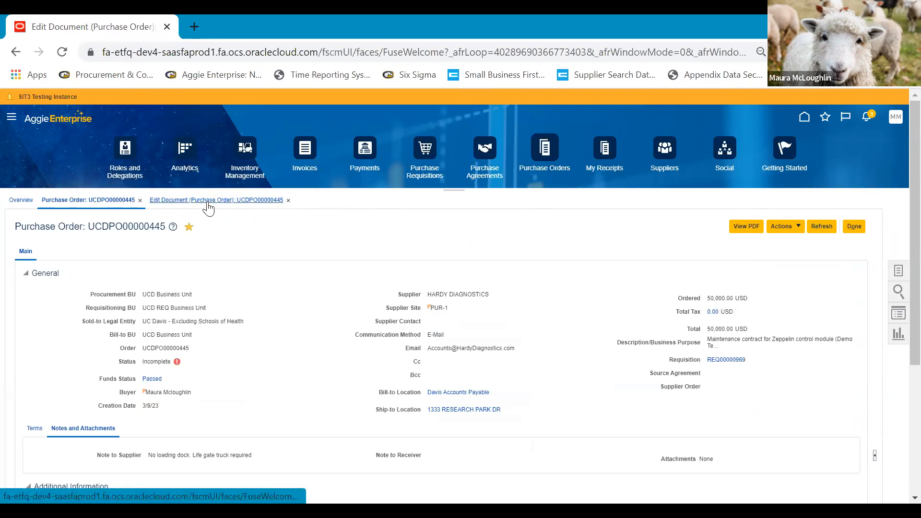
Go back to the UCDPO00000445 Edit Document page and briefly view the Recent Items list.
left_click(165, 201)
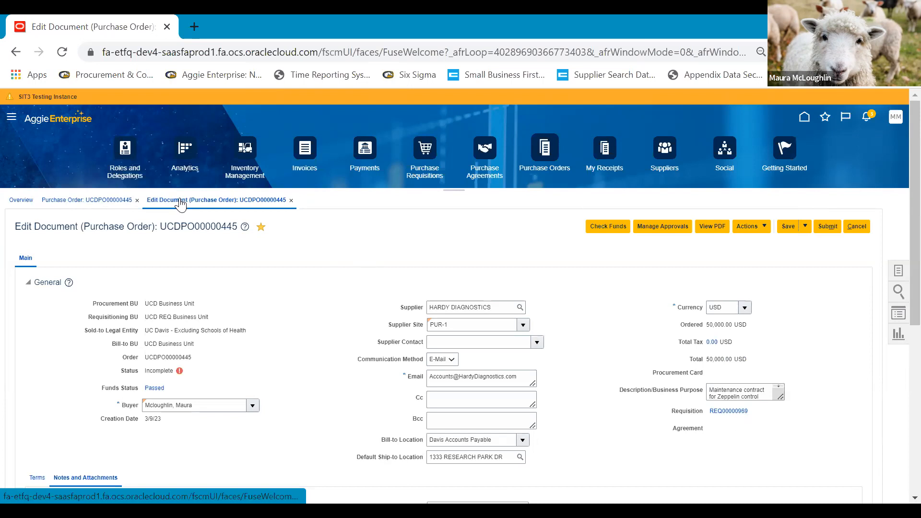
left_click(898, 316)
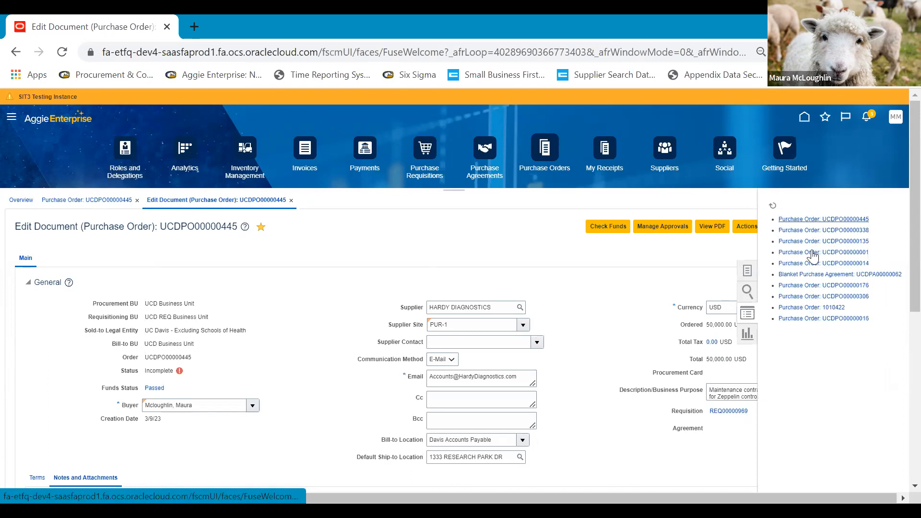
left_click(702, 258)
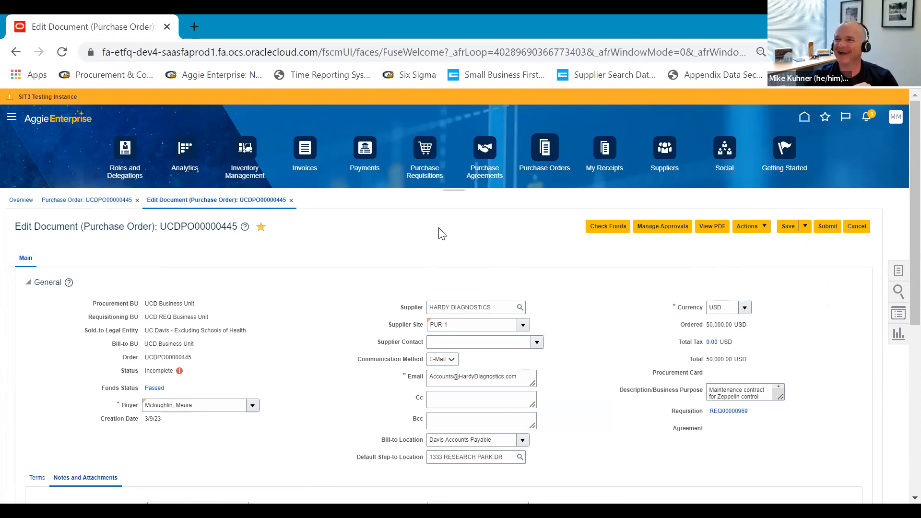
scroll(901, 331, "down", 6)
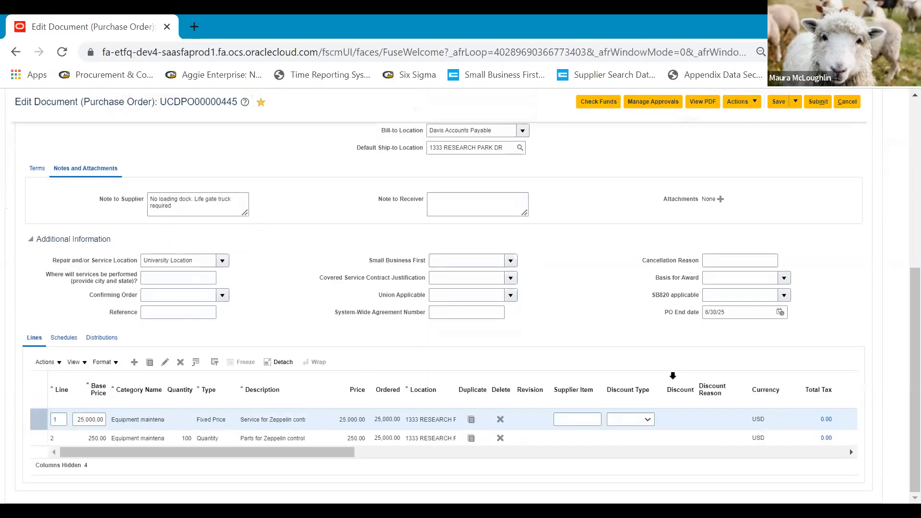
scroll(900, 374, "up", 8)
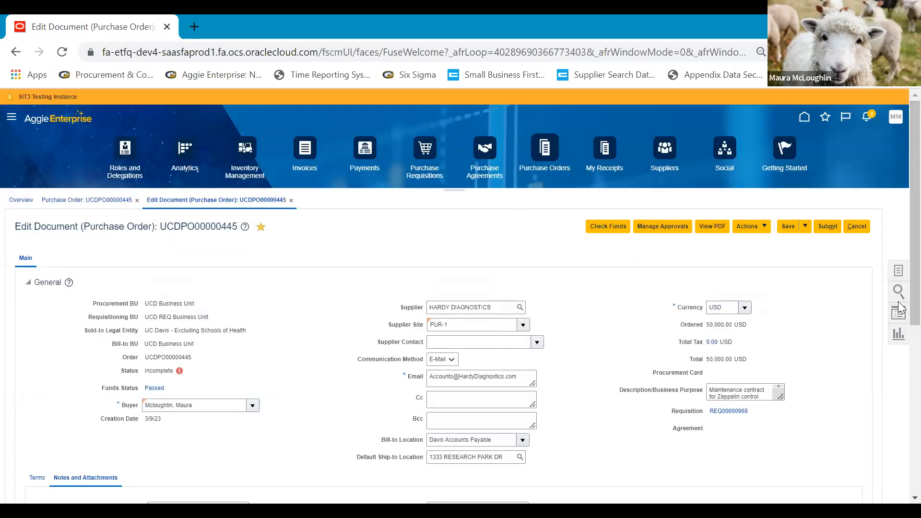
left_click(898, 336)
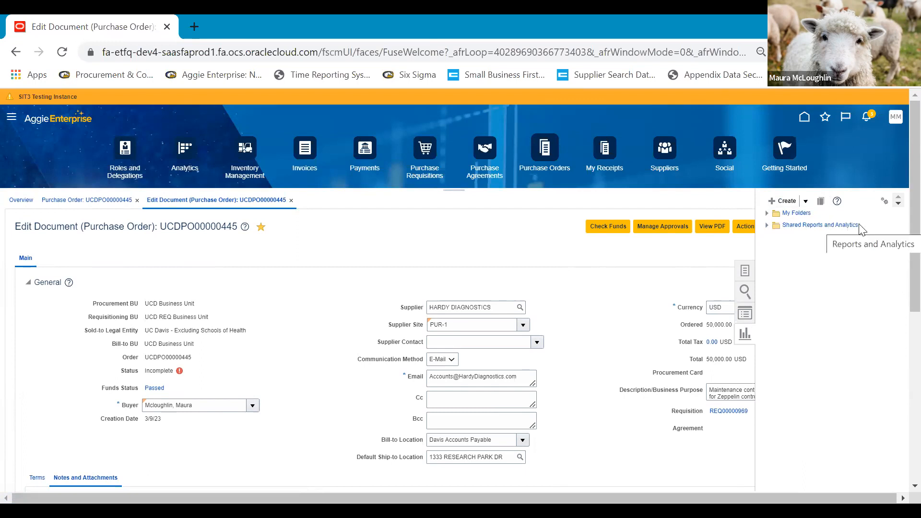
left_click(845, 156)
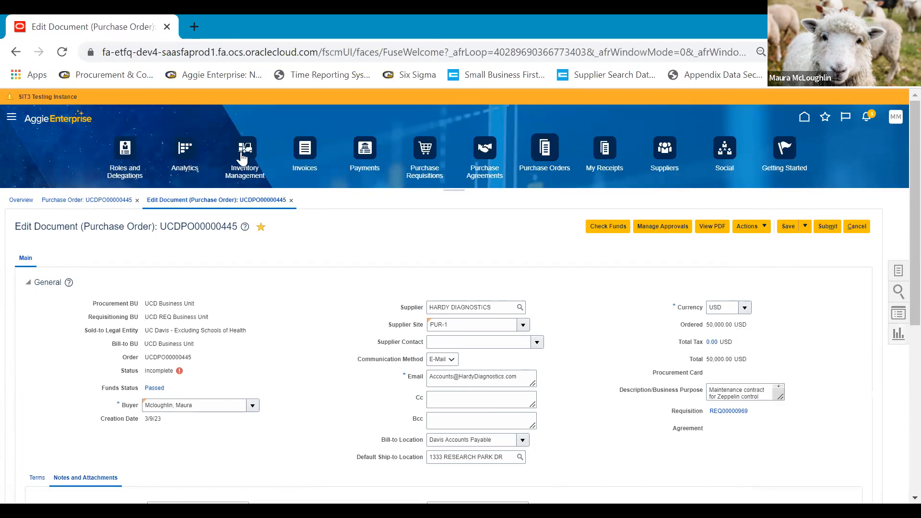
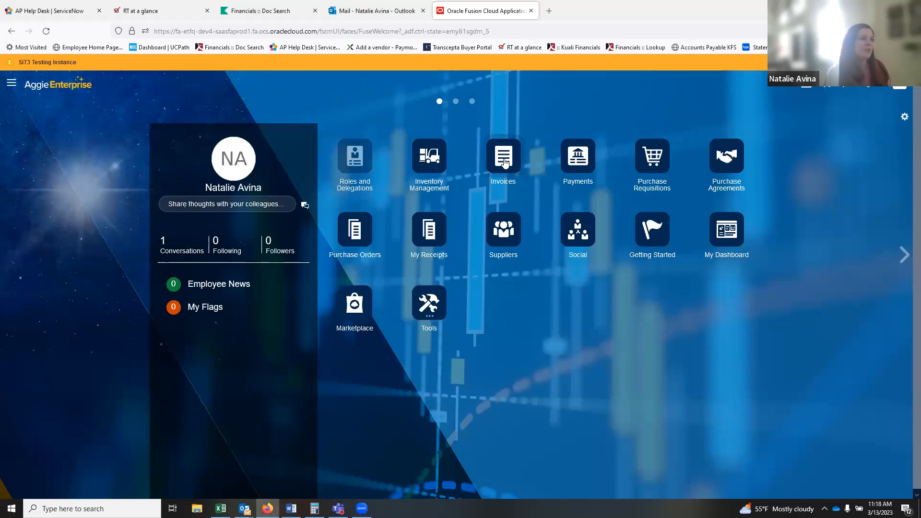
Open the Invoices work area and show its task list (Create, Manage, Validate Invoices).
left_click(504, 163)
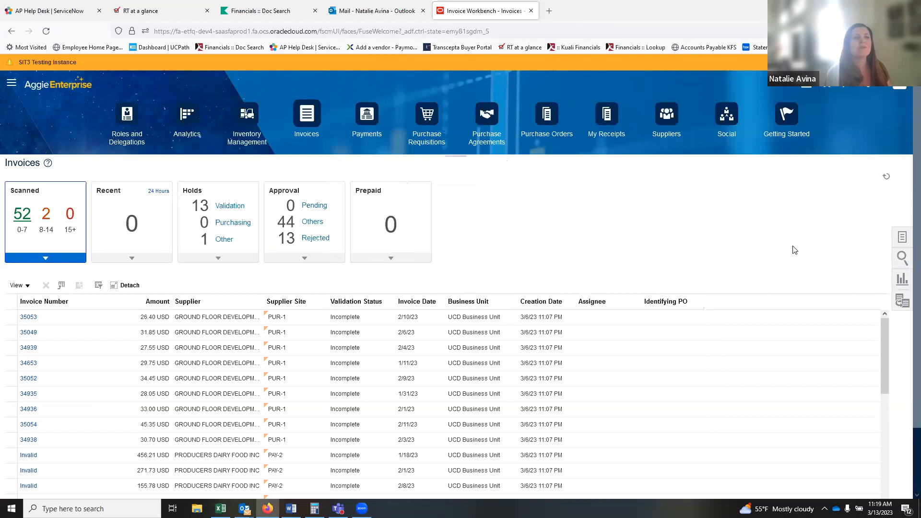
left_click(902, 240)
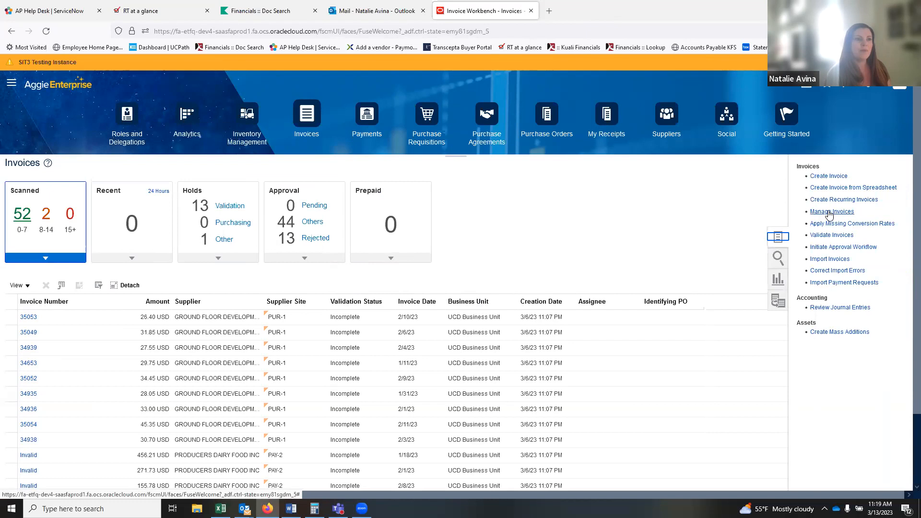
Open Manage Invoices with the Purchase Order saved search and review its criteria fields.
left_click(829, 212)
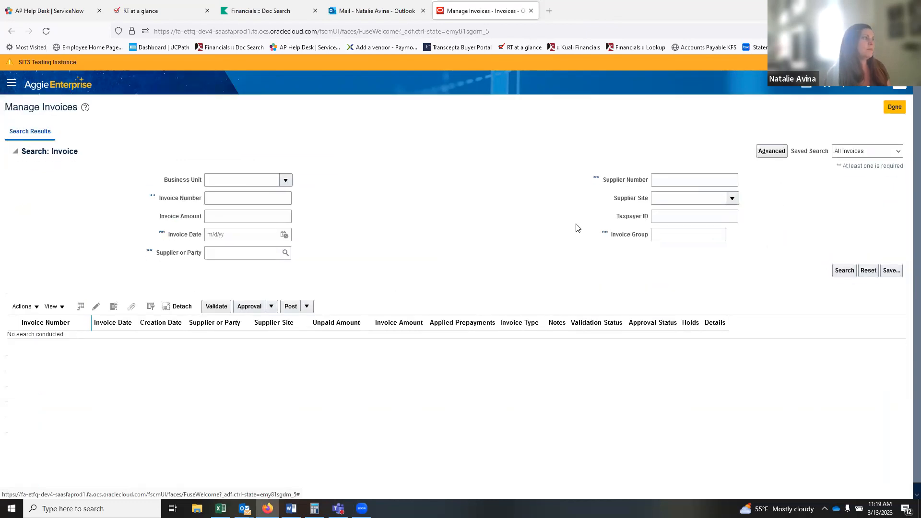
left_click(863, 154)
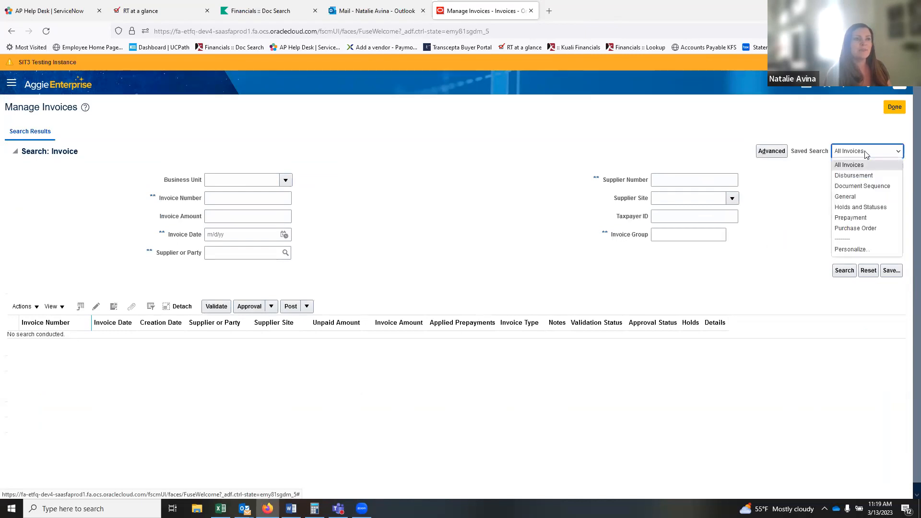
left_click(857, 229)
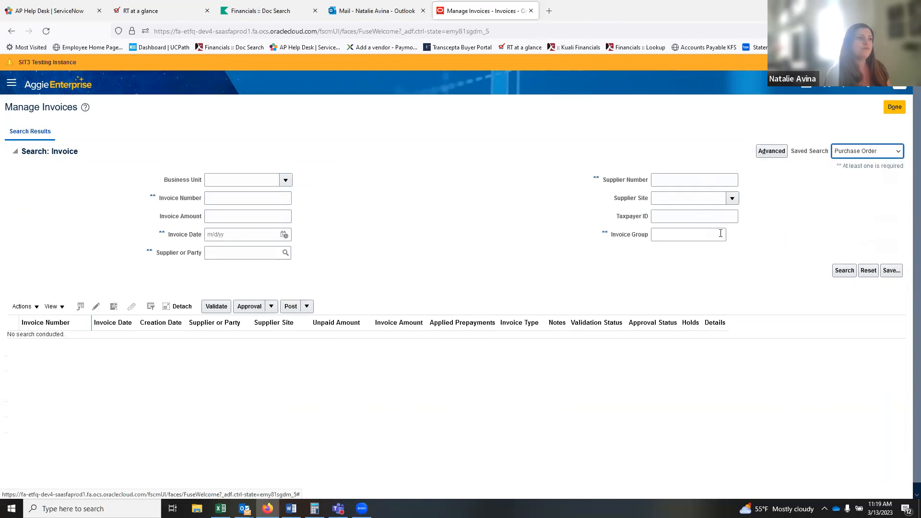
left_click(228, 197)
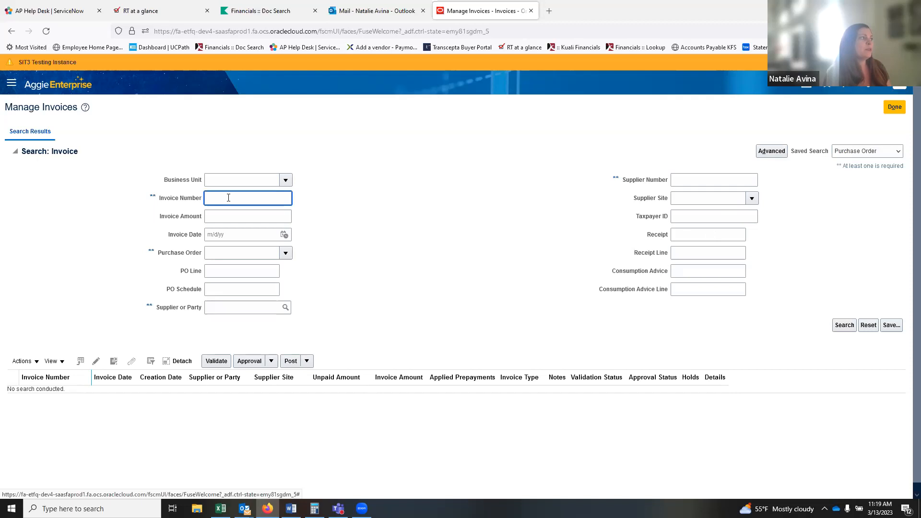
left_click(230, 290)
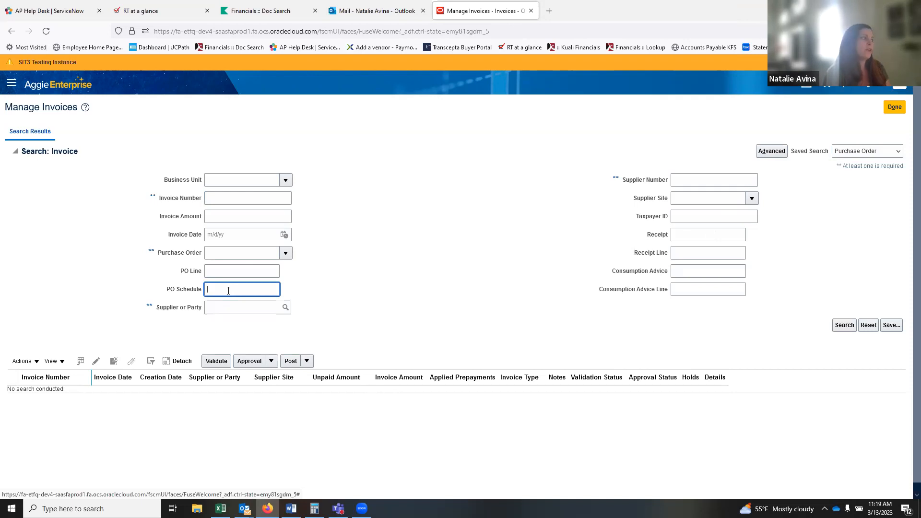
left_click(247, 251)
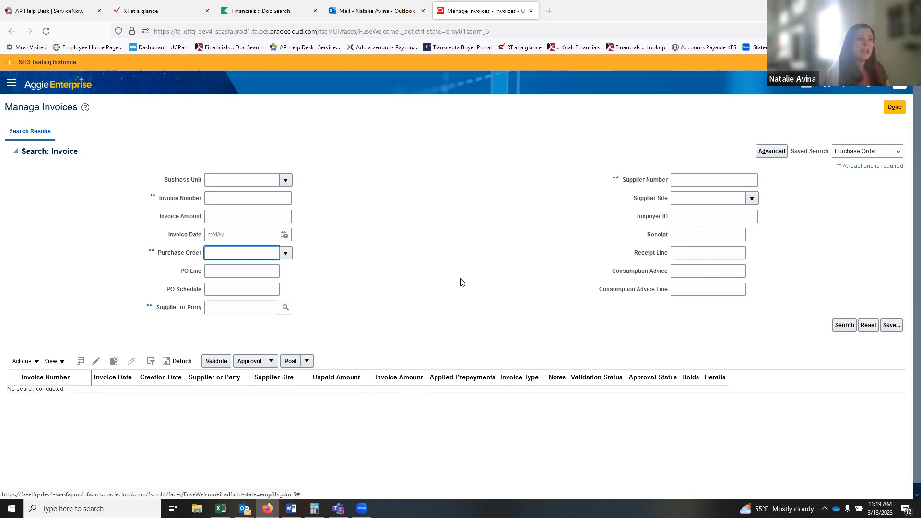
left_click(693, 181)
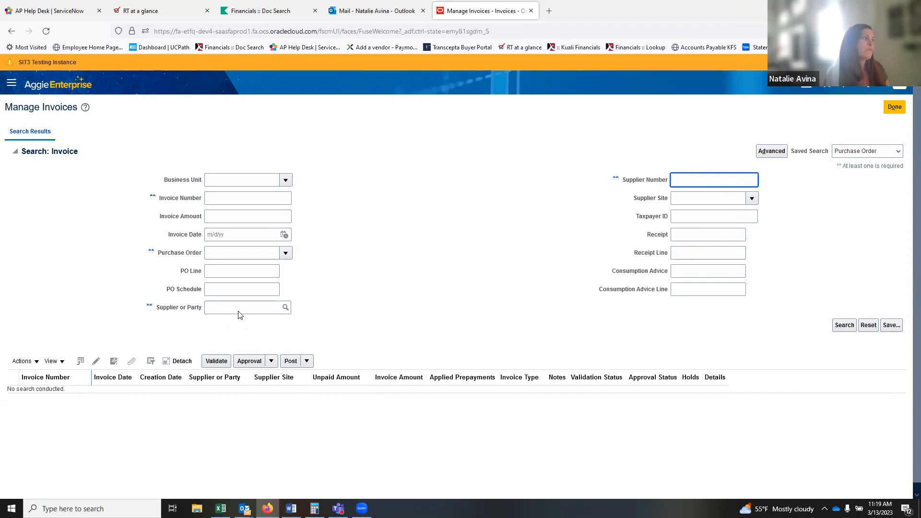
Search invoices by invoice number 100.
left_click(220, 201)
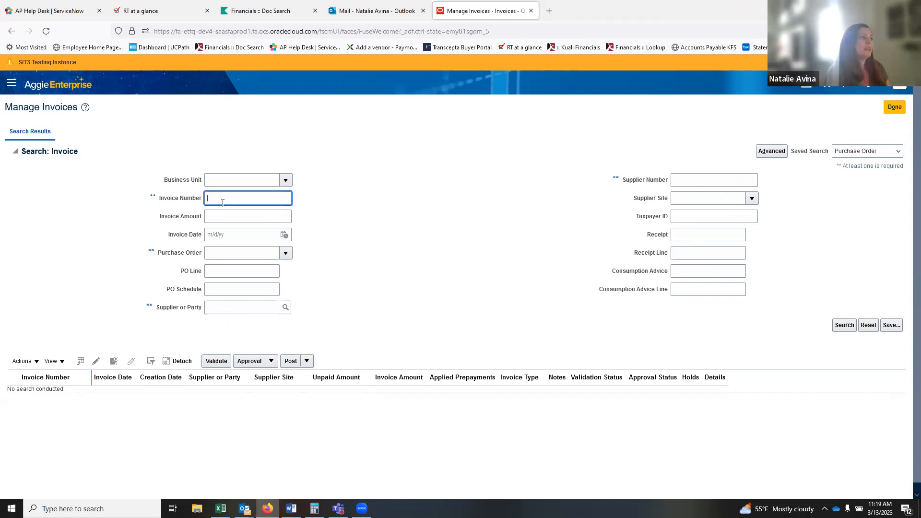
type("100")
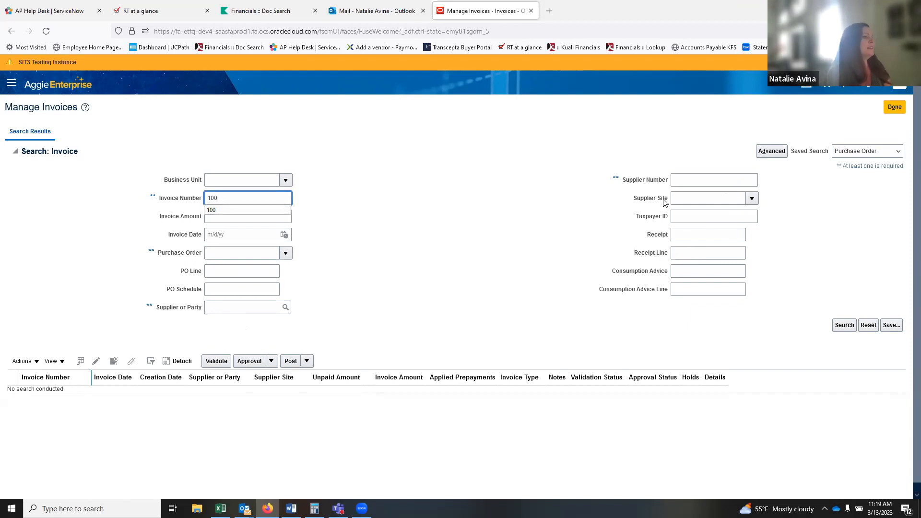
left_click(844, 326)
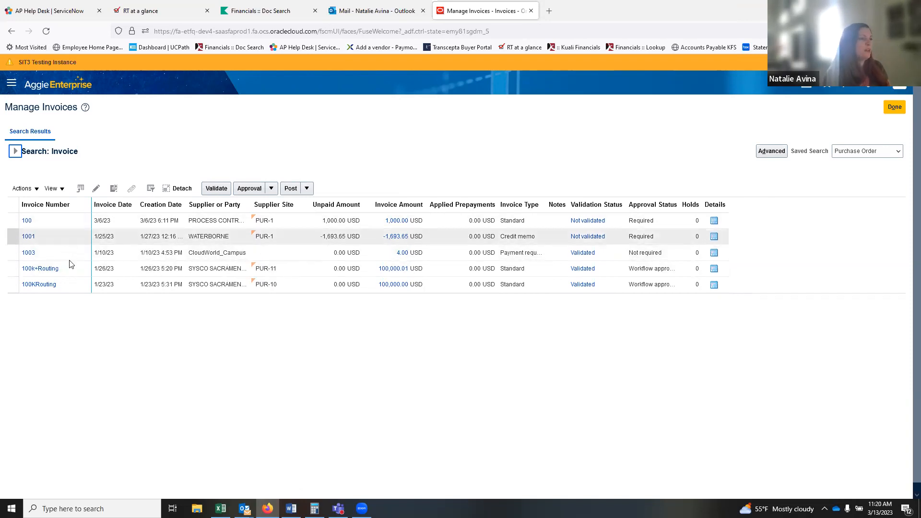
Open invoice 1003 and review its line items.
left_click(30, 253)
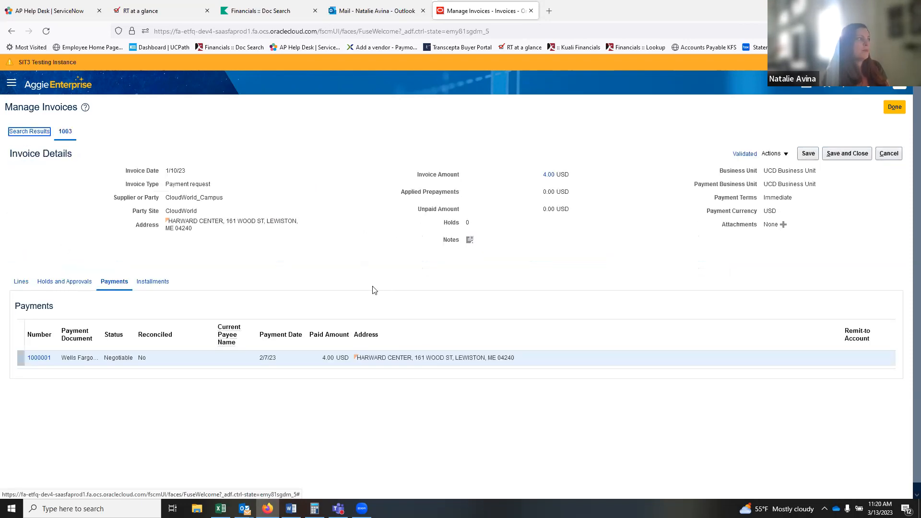
scroll(373, 289, "down", 1)
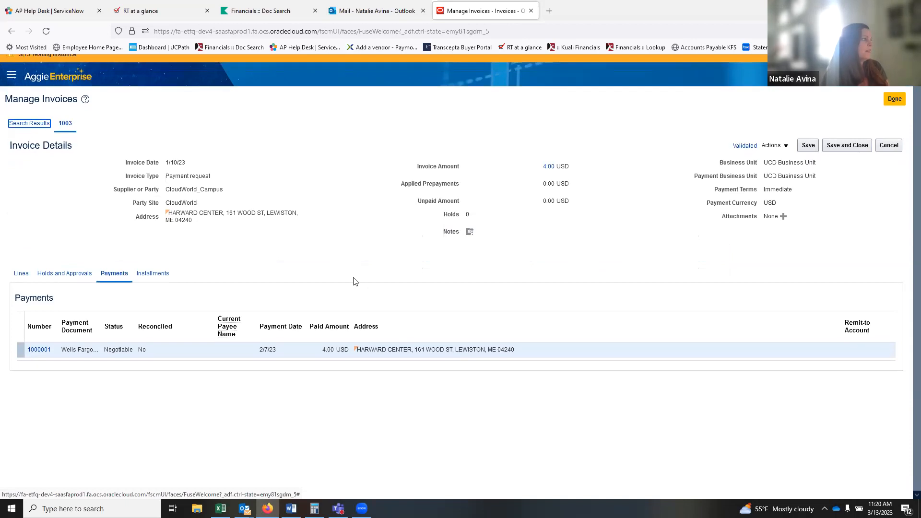
left_click(21, 276)
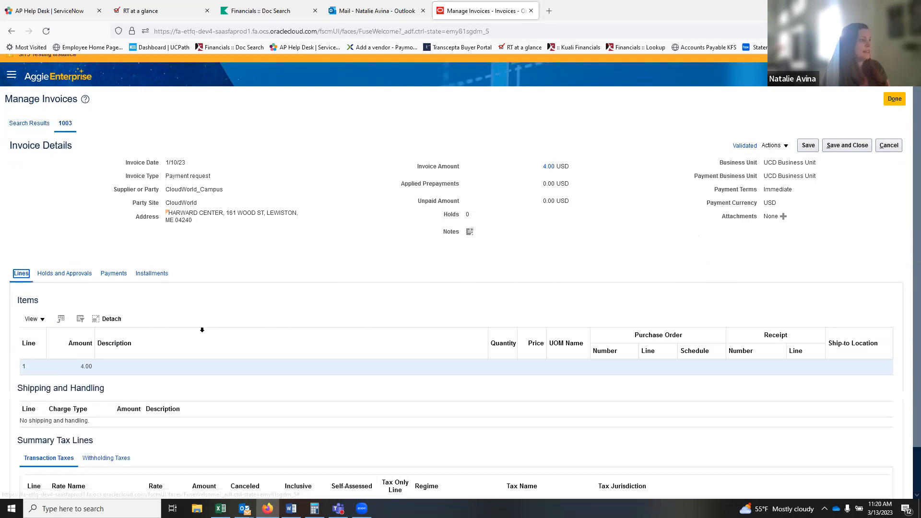
scroll(243, 386, "down", 1)
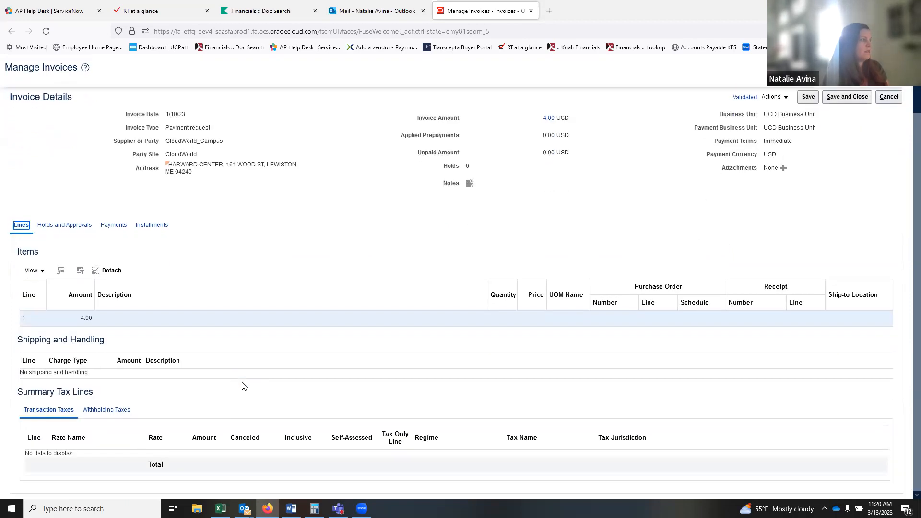
scroll(242, 380, "up", 1)
View invoice 1003's payments and the details of payment 1000001 for 4.00 USD.
left_click(118, 277)
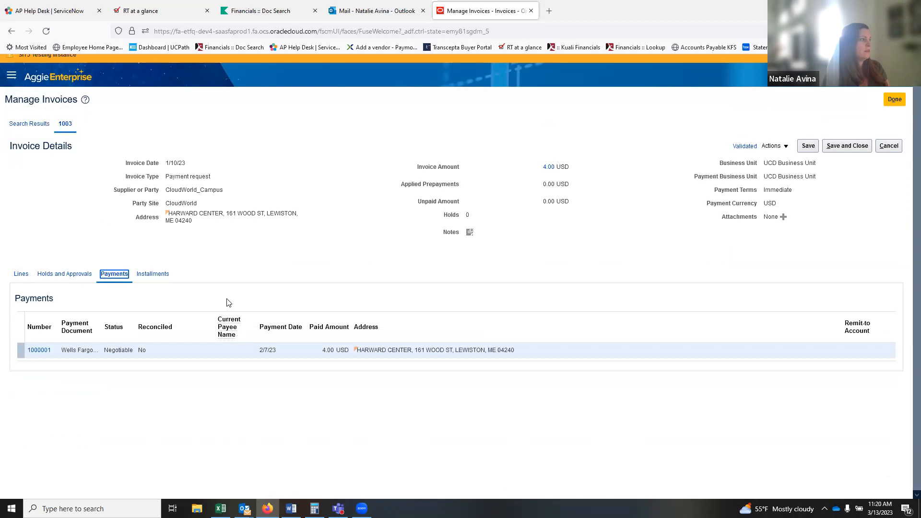
left_click(39, 351)
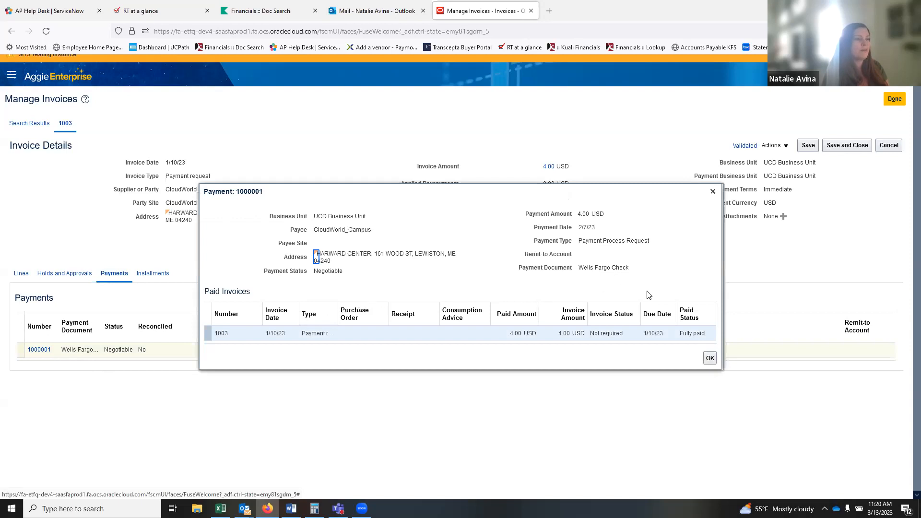
left_click(710, 359)
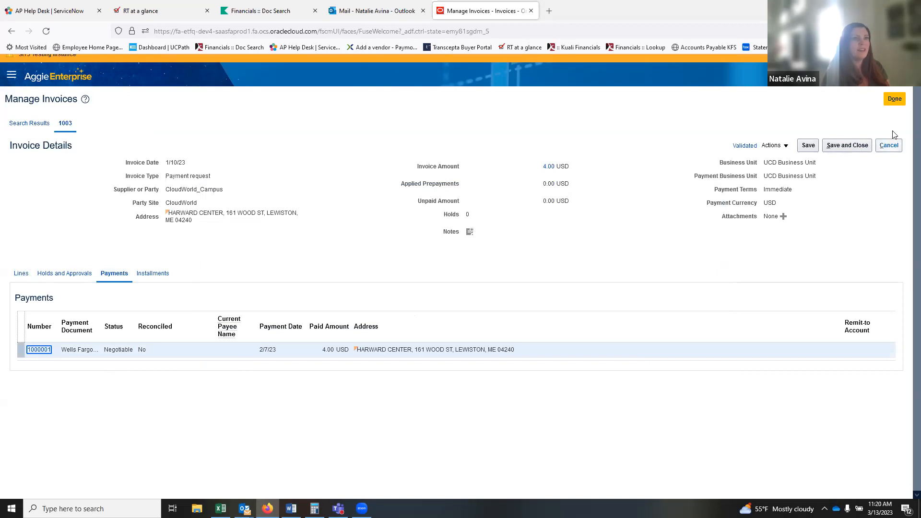
Return to Manage Invoices using the Purchase Order saved search.
left_click(895, 99)
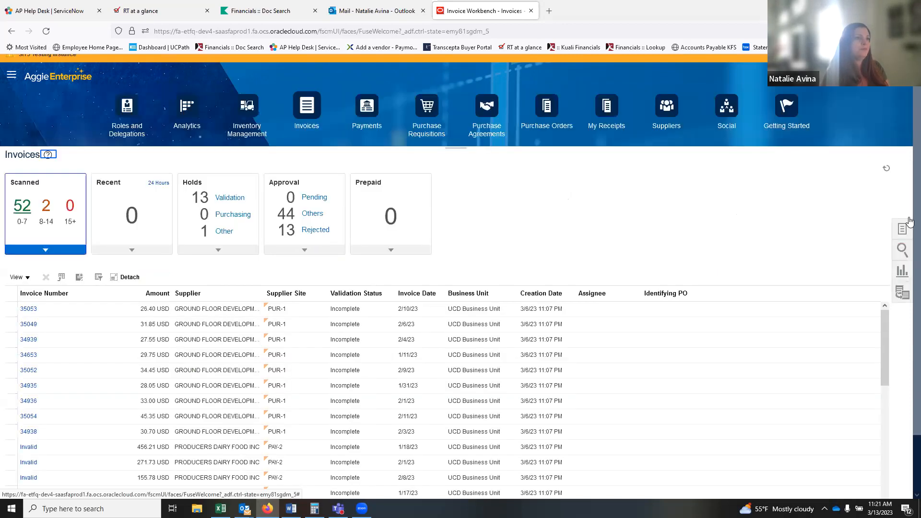
left_click(902, 231)
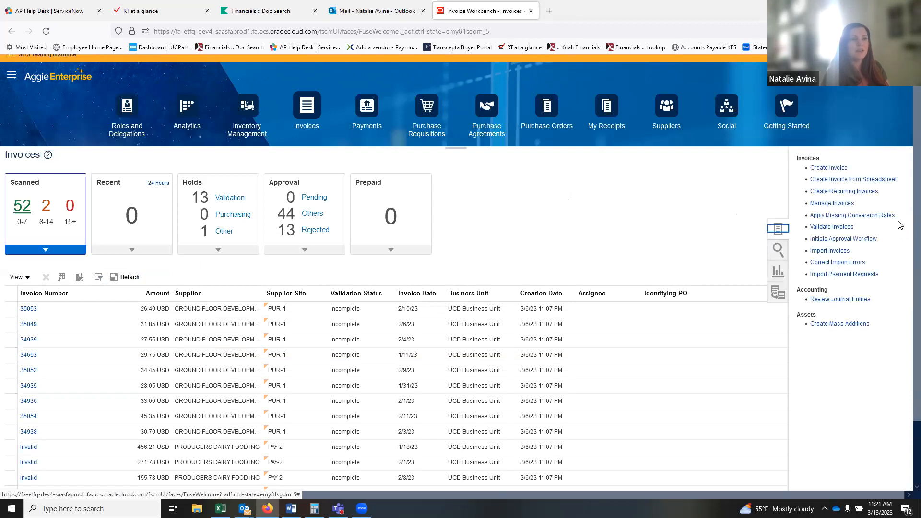
left_click(819, 203)
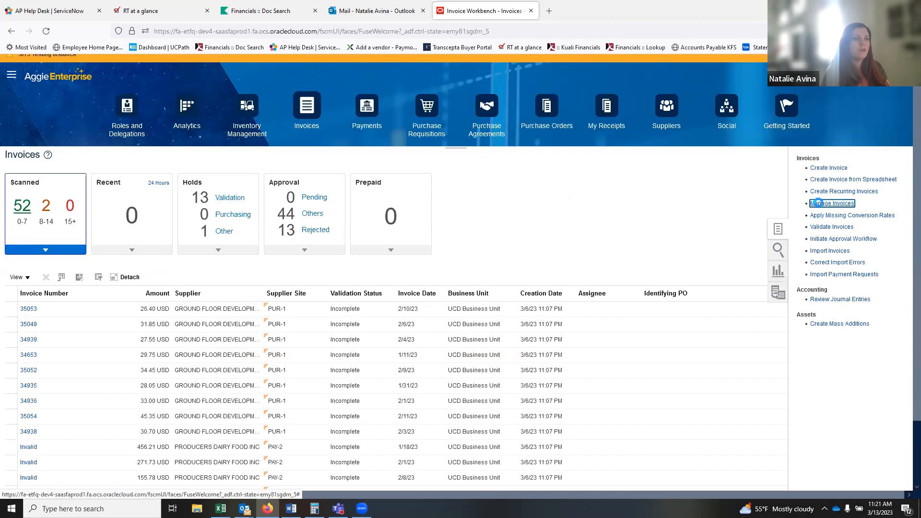
left_click(846, 148)
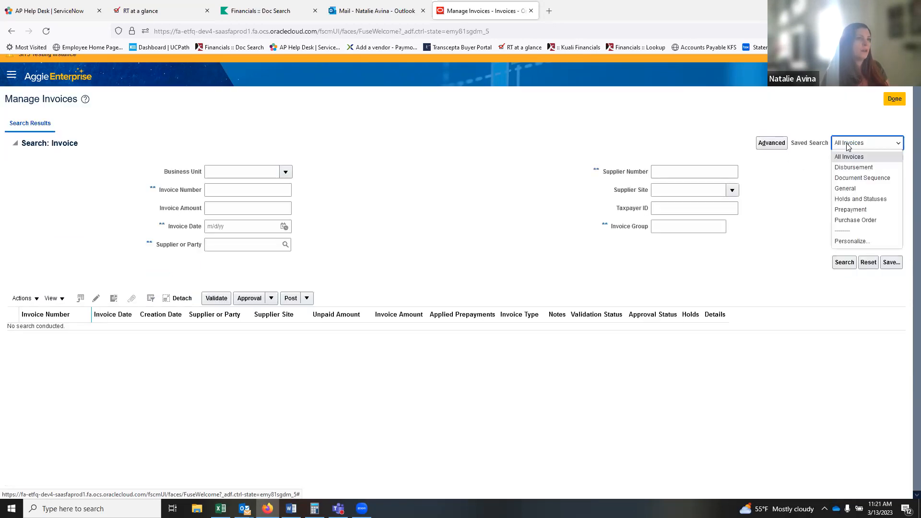
left_click(856, 220)
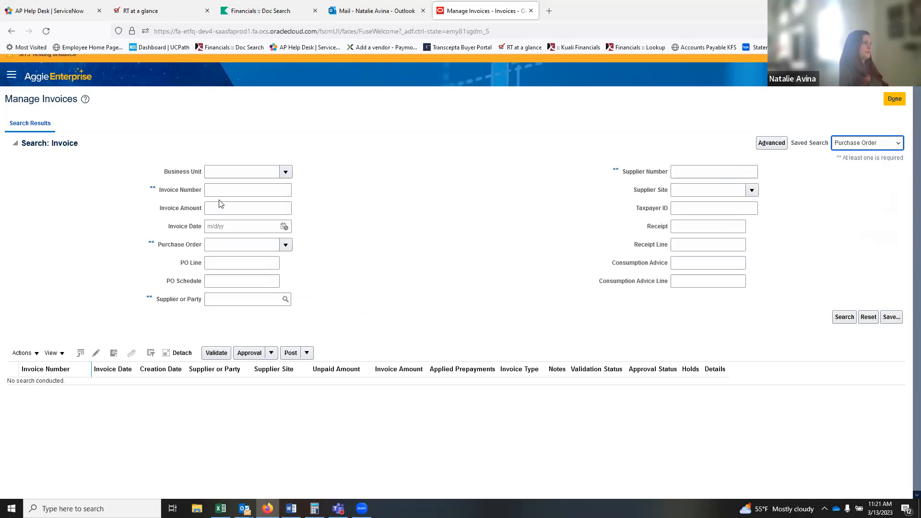
Search invoices by purchase order UCDPO00000293.
left_click(221, 245)
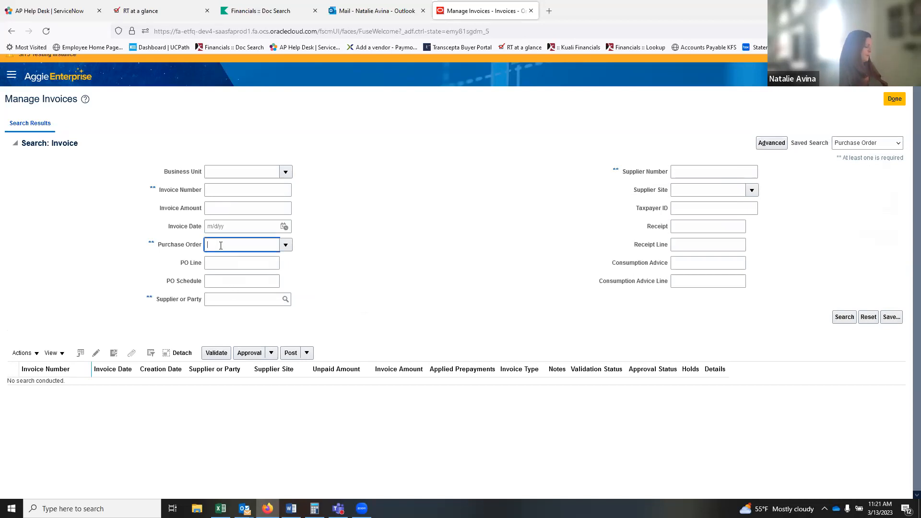
type("UCDPO0000")
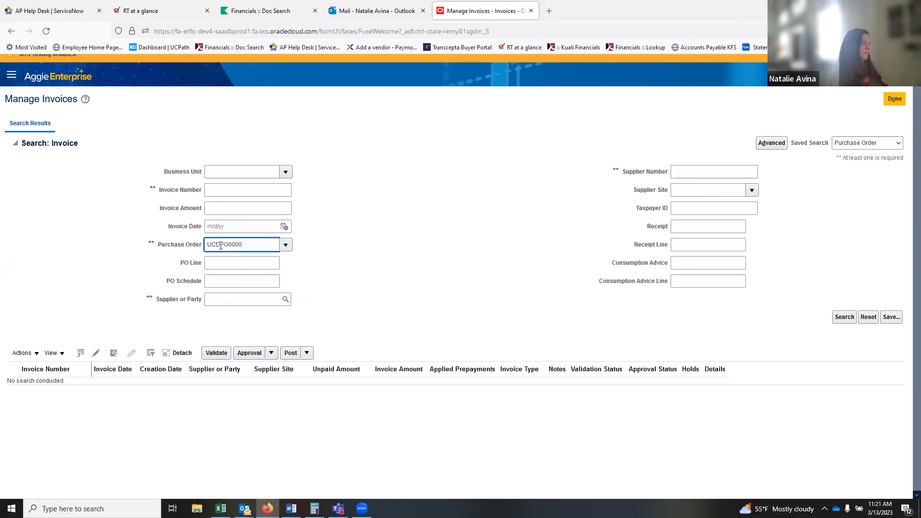
type("0293")
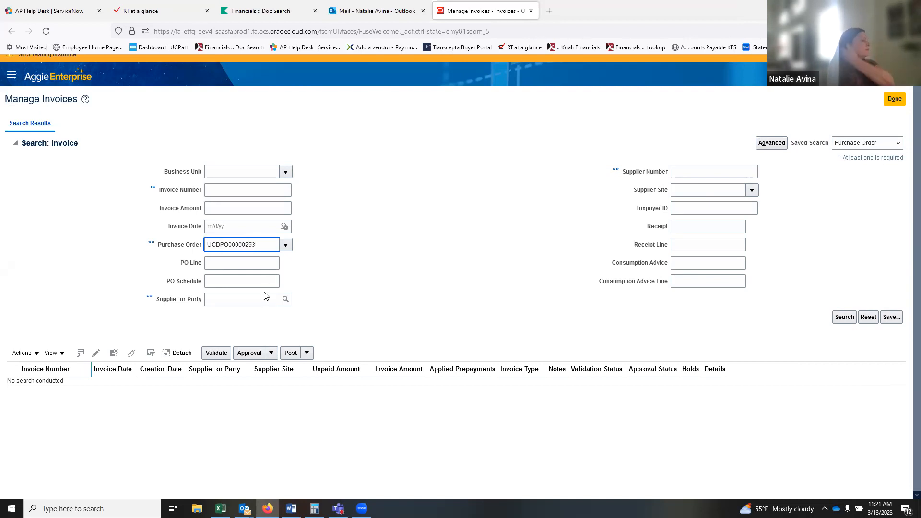
left_click(289, 252)
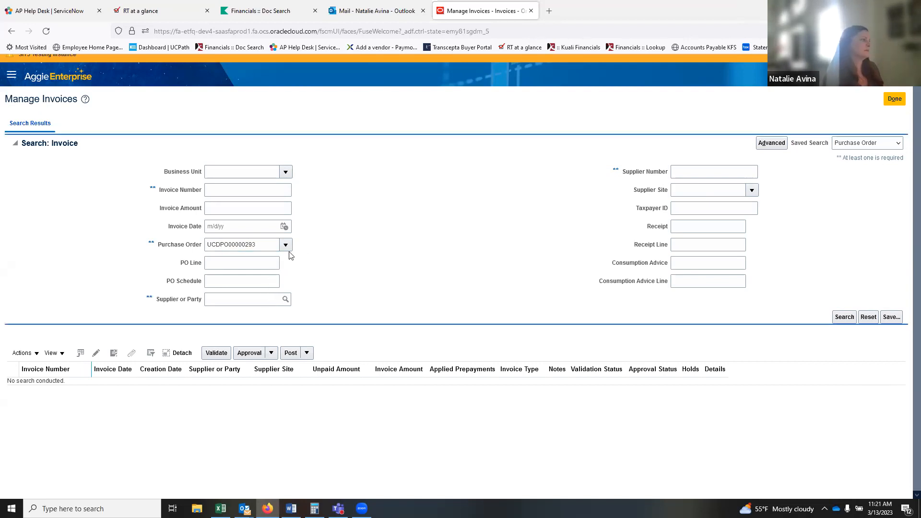
left_click(846, 317)
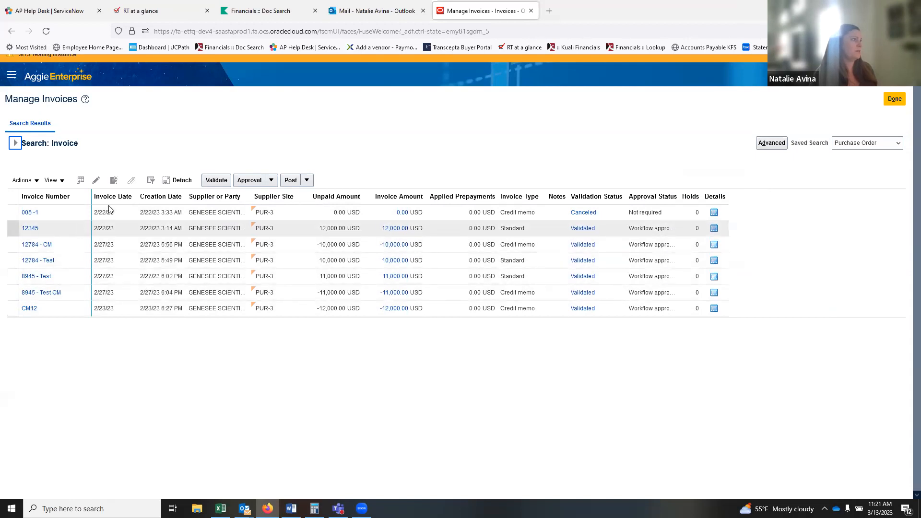
Open invoice 12345 and review its line items.
left_click(28, 229)
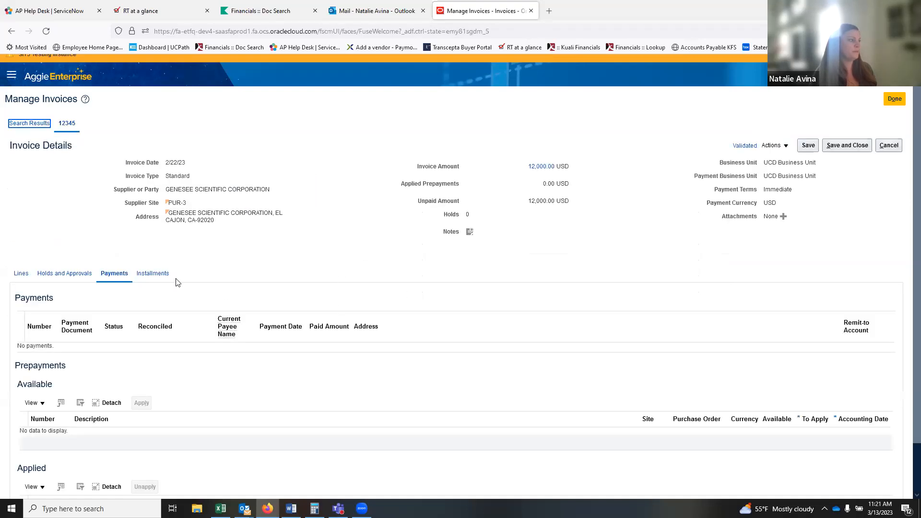
left_click(21, 278)
left_click(19, 275)
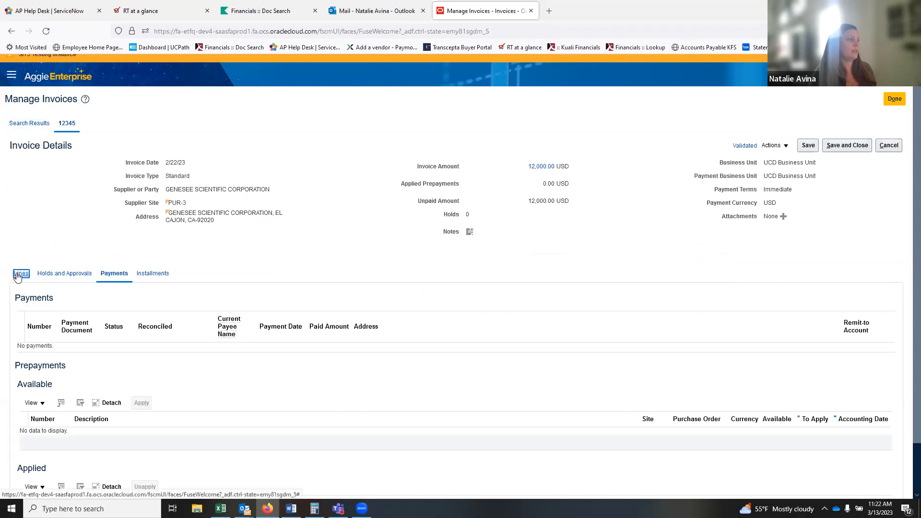
scroll(168, 304, "down", 2)
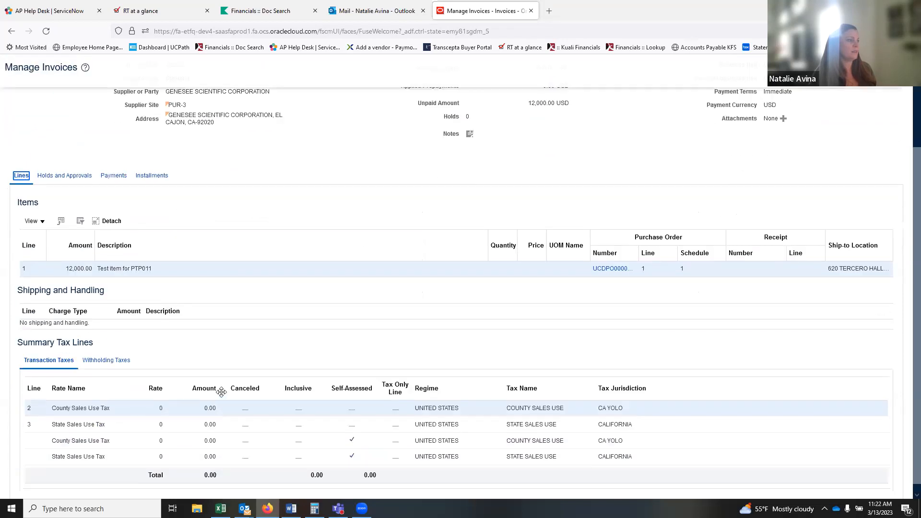
scroll(179, 340, "up", 2)
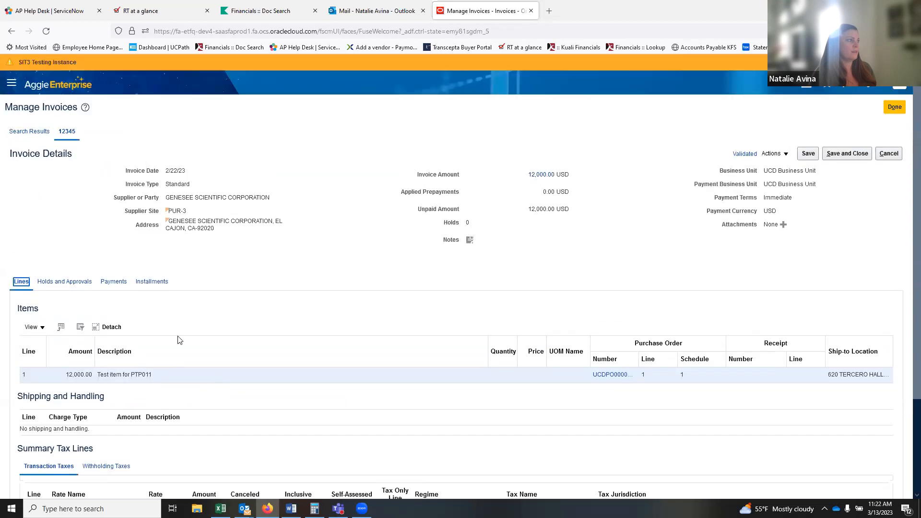
Check invoice 12345's payments and prepayments, which show none recorded.
left_click(114, 282)
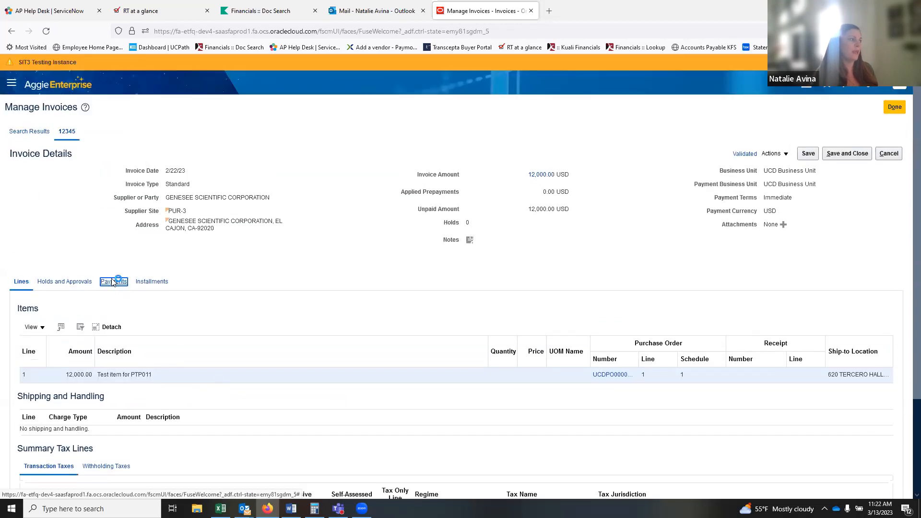
left_click(119, 282)
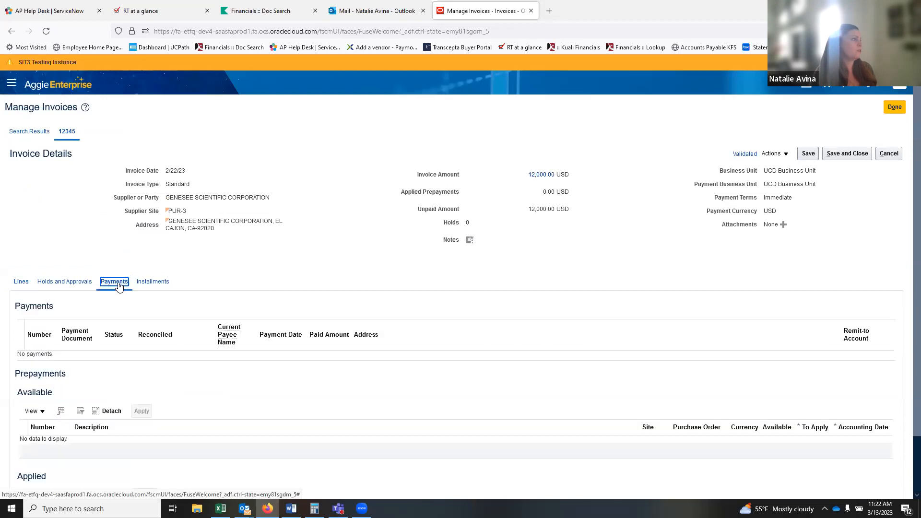
scroll(241, 356, "down", 1)
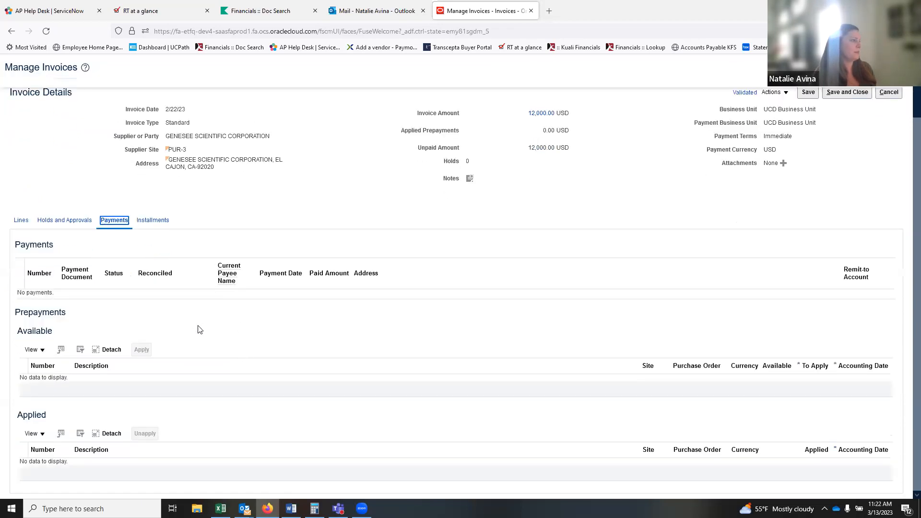
scroll(200, 330, "up", 1)
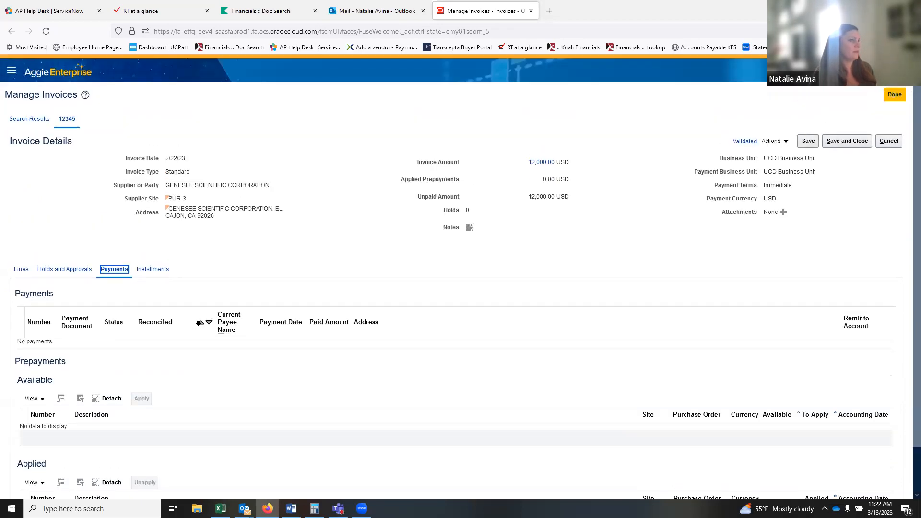
scroll(199, 323, "up", 1)
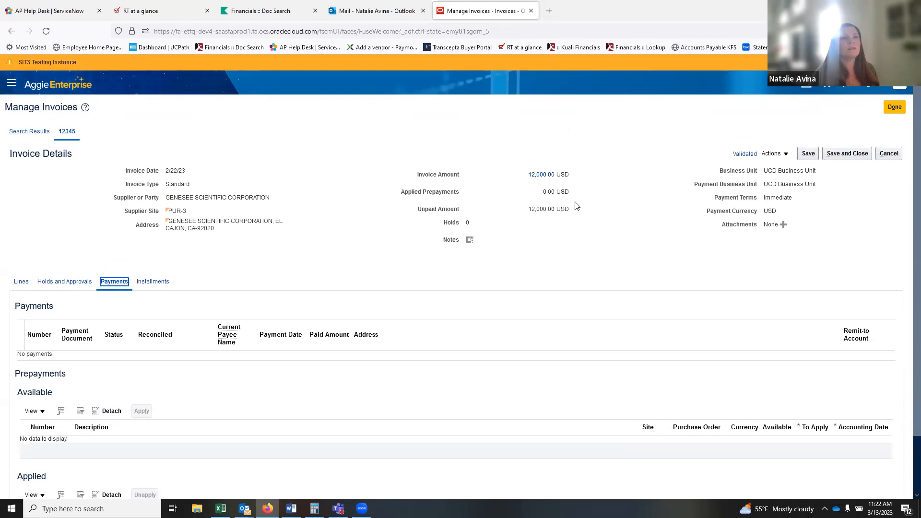
Return to Manage Invoices and search invoice number 100 again.
left_click(895, 107)
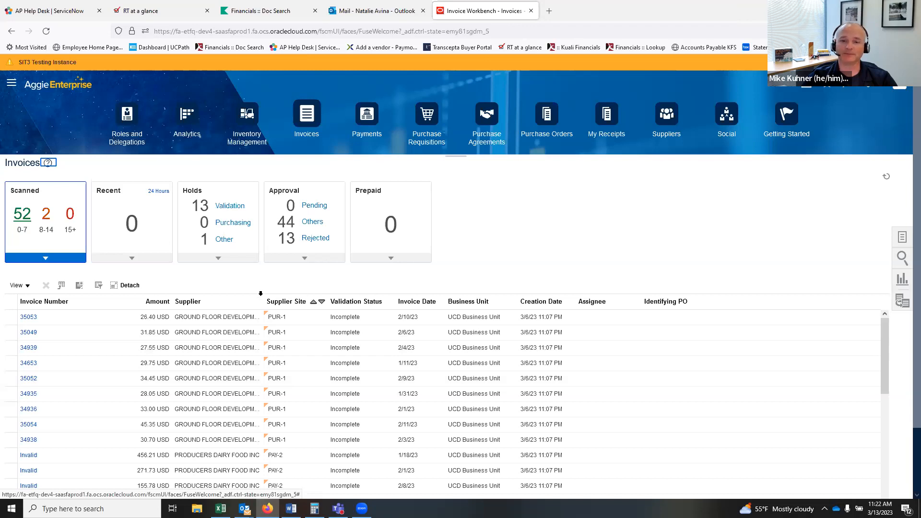
left_click(902, 238)
left_click(824, 211)
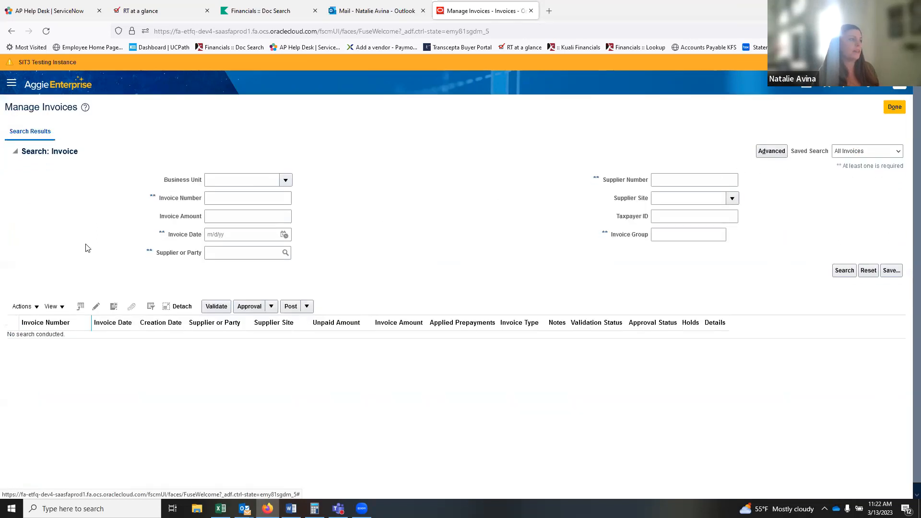
left_click(212, 202)
type("100")
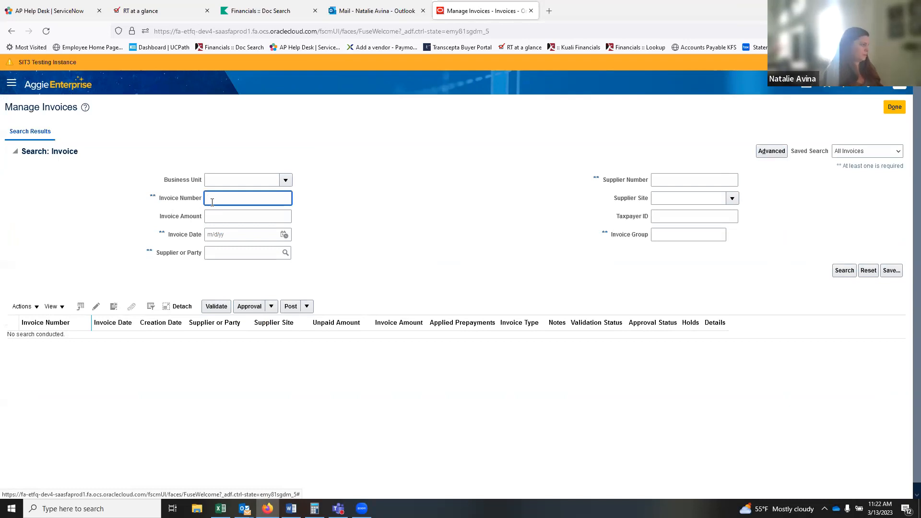
left_click(842, 271)
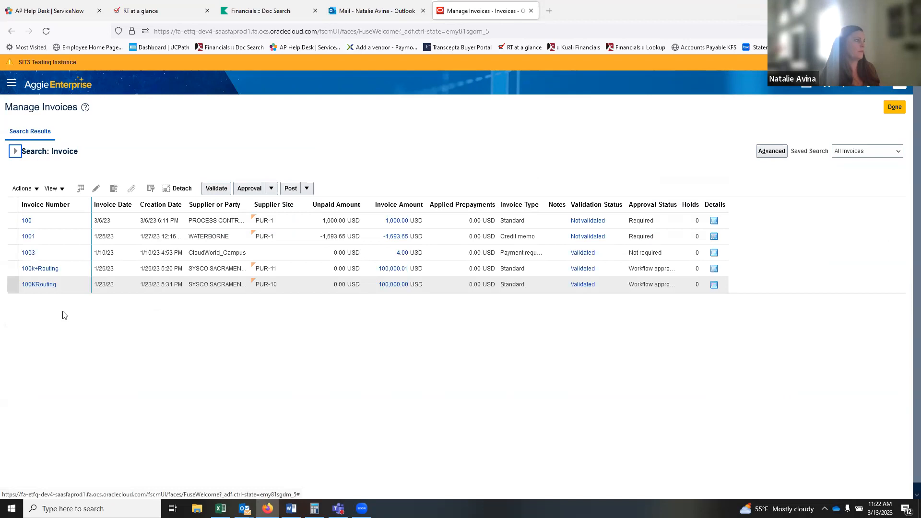
Review payment 1000001 on invoice 1003: fully paid, 4.00 USD by Wells Fargo check.
left_click(30, 252)
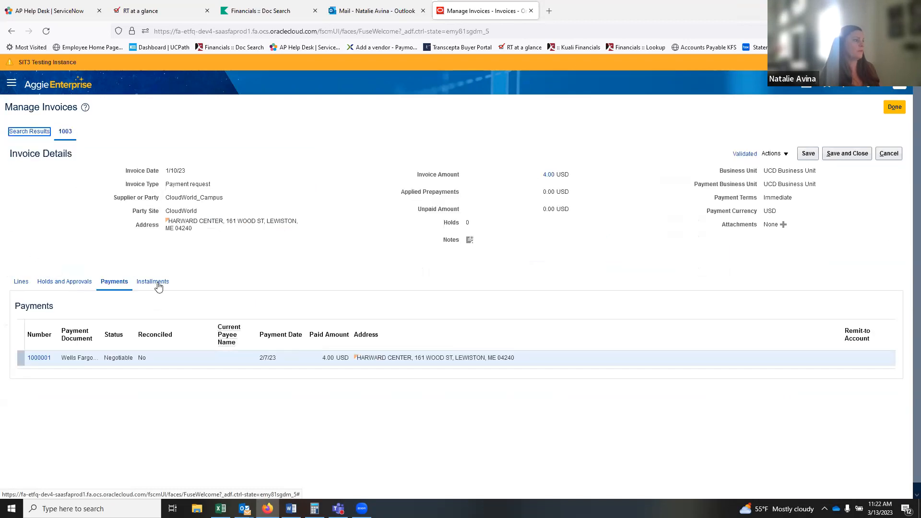
left_click(34, 360)
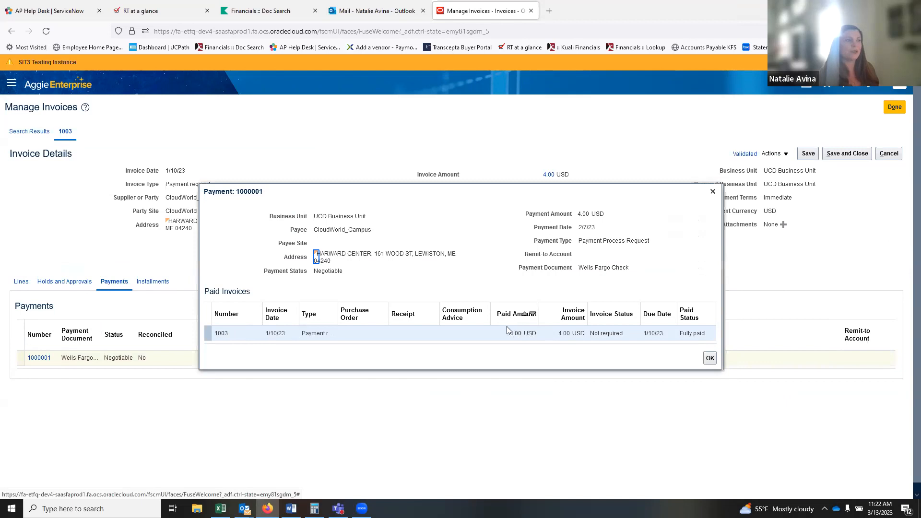
double_click(690, 336)
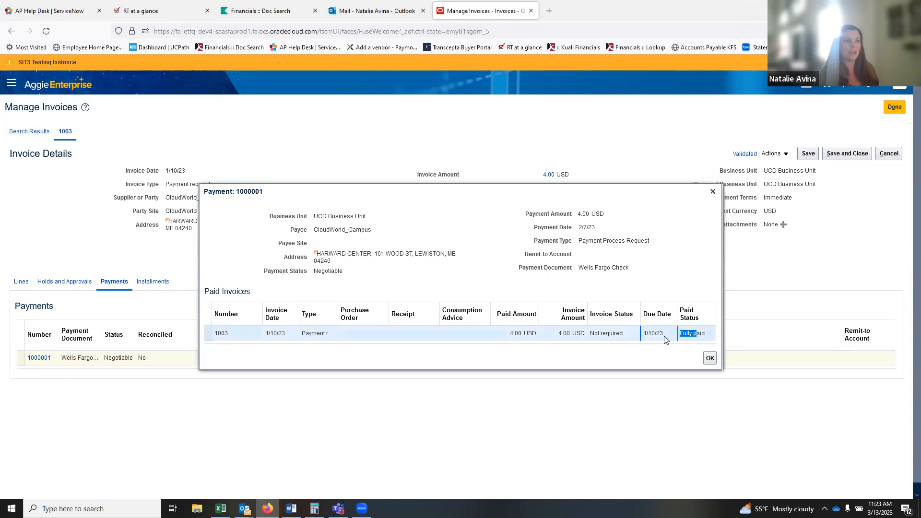
left_click(562, 357)
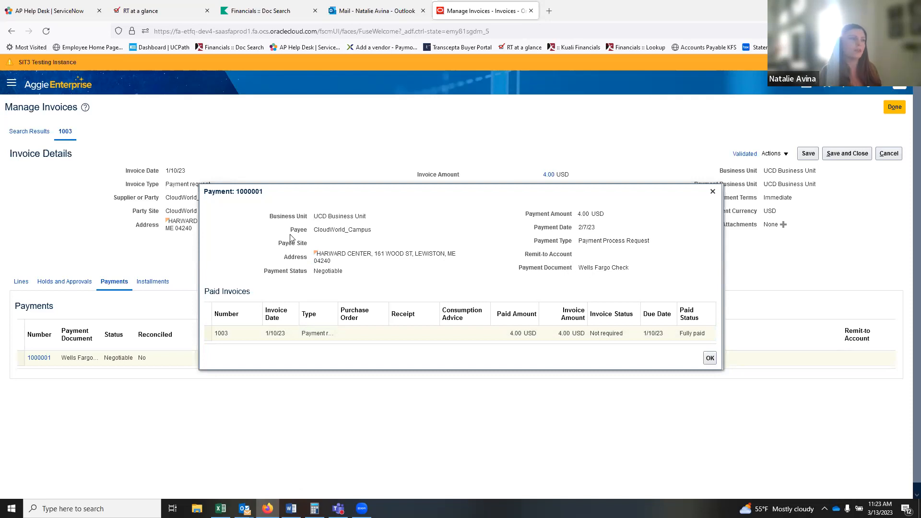
left_click_drag(522, 271, 591, 284)
left_click(584, 287)
left_click(710, 359)
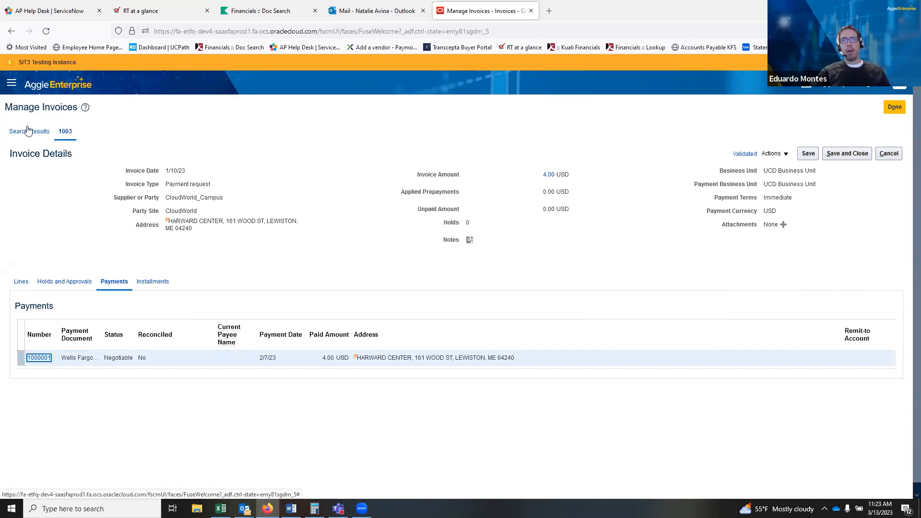
Leave invoice 1003 and reopen Manage Invoices from the Invoices task panel.
left_click(808, 91)
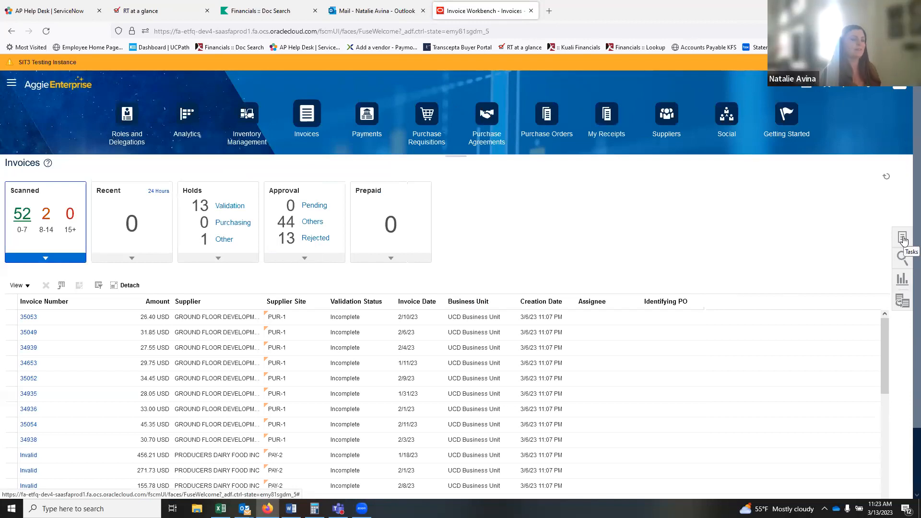
left_click(904, 239)
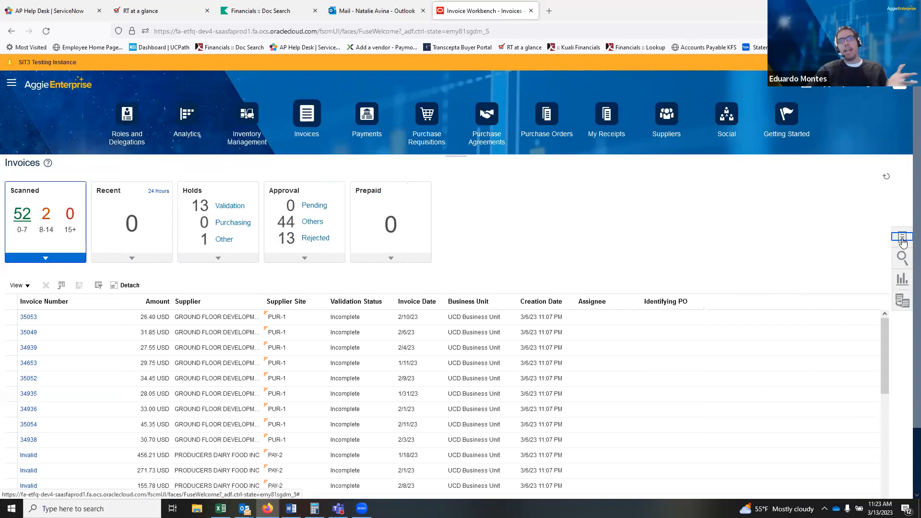
left_click(832, 212)
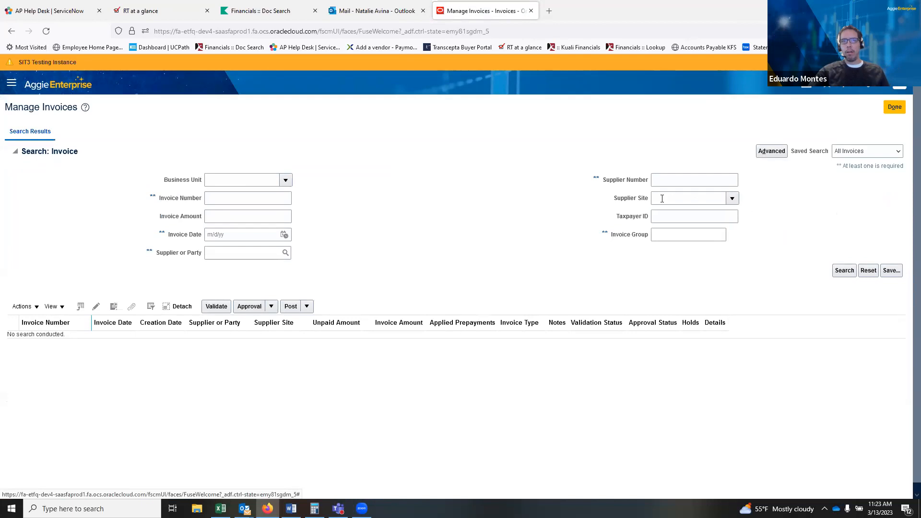
In Advanced search, look up 'Sys' and choose supplier SYSCO SACRAMENTO INC (number 15149).
left_click(772, 154)
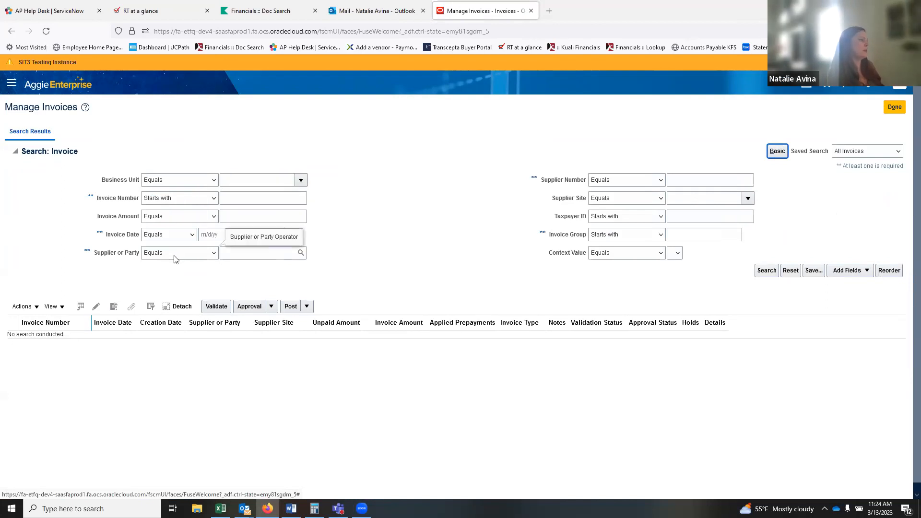
left_click(250, 254)
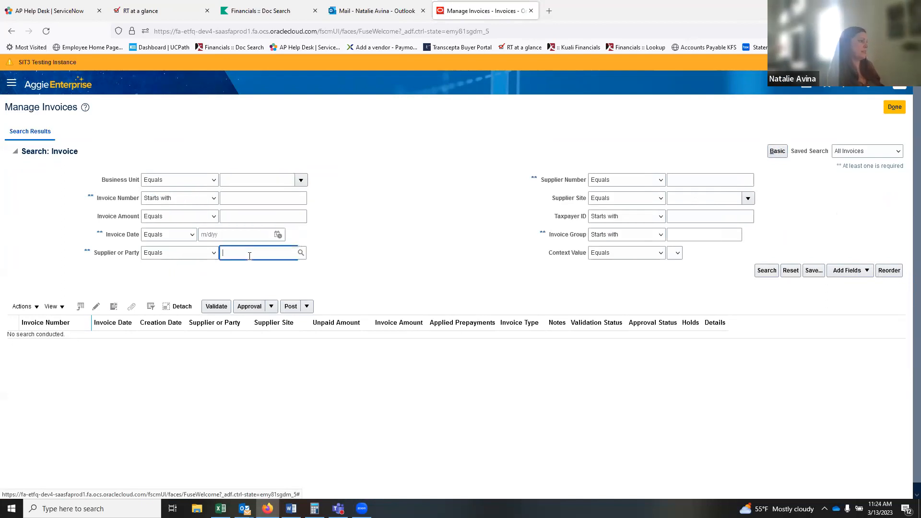
type("Sysco")
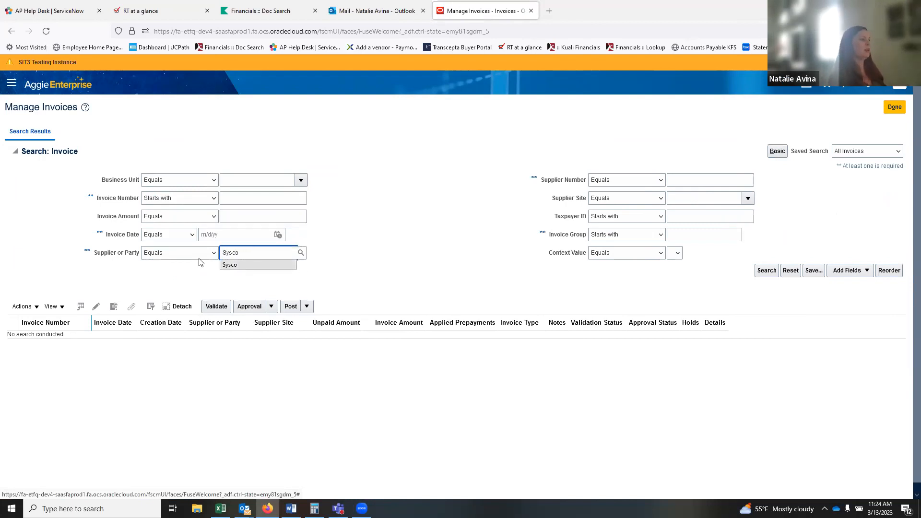
left_click(301, 254)
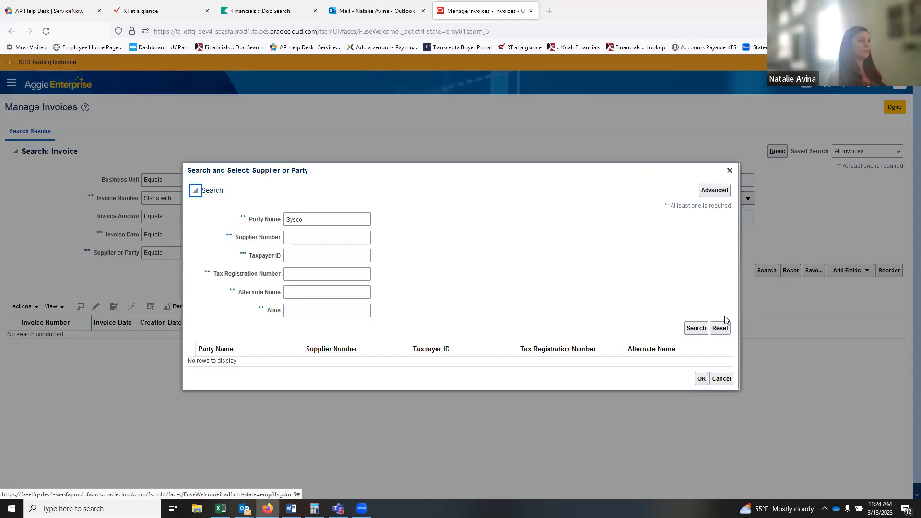
left_click(697, 330)
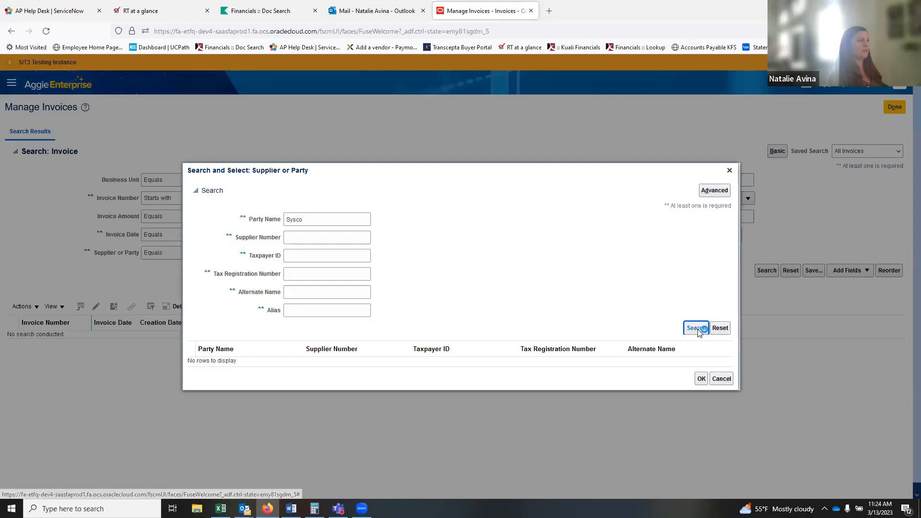
left_click(210, 364)
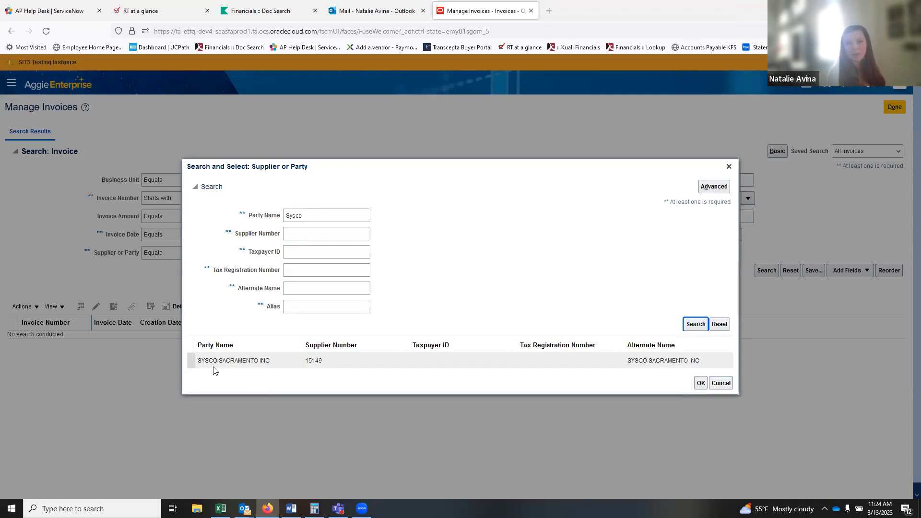
left_click(669, 360)
left_click(704, 384)
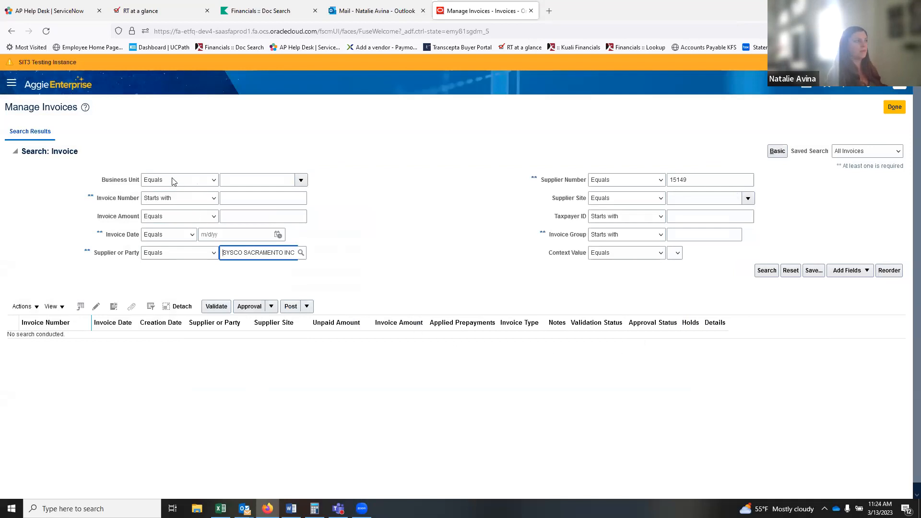
Search SYSCO SACRAMENTO invoices whose invoice number contains 100.
left_click(167, 258)
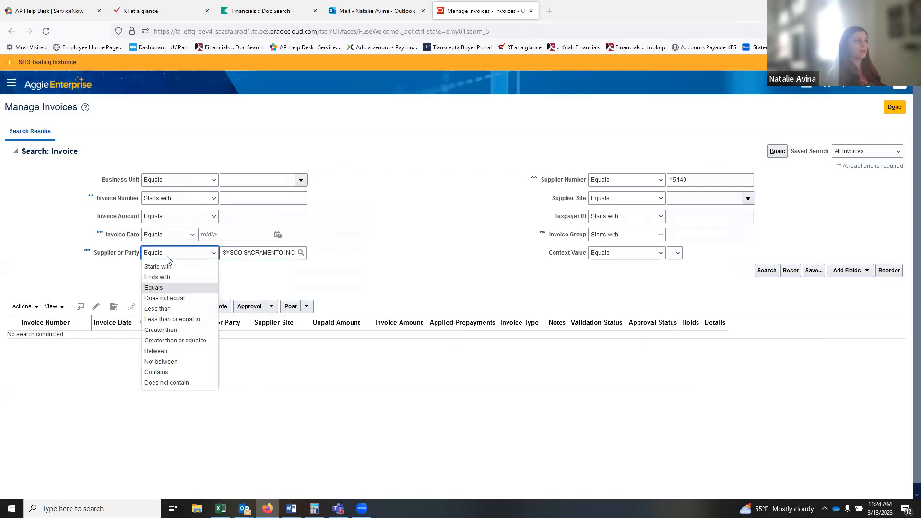
left_click(214, 217)
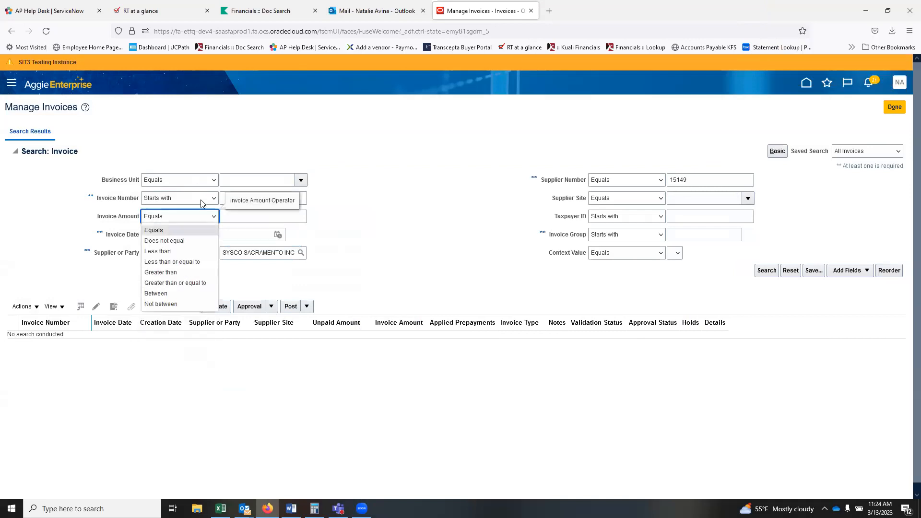
left_click(201, 200)
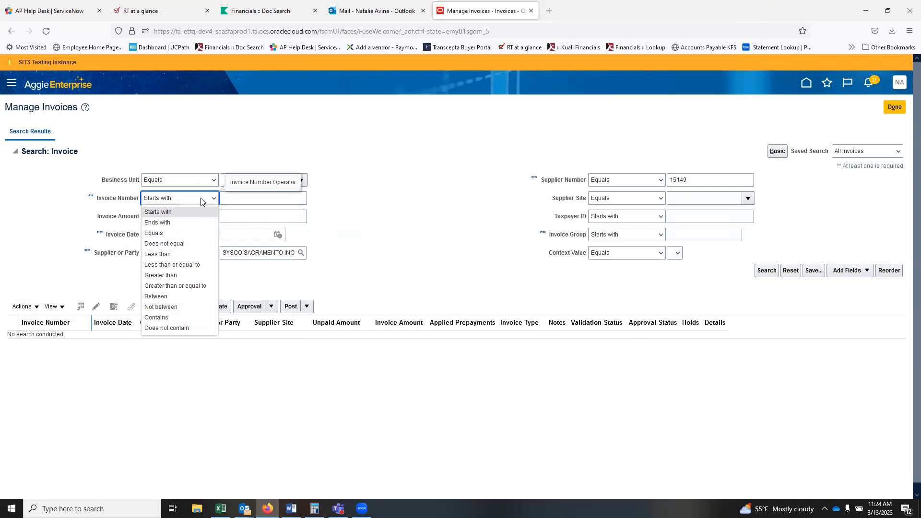
left_click(201, 199)
left_click(239, 197)
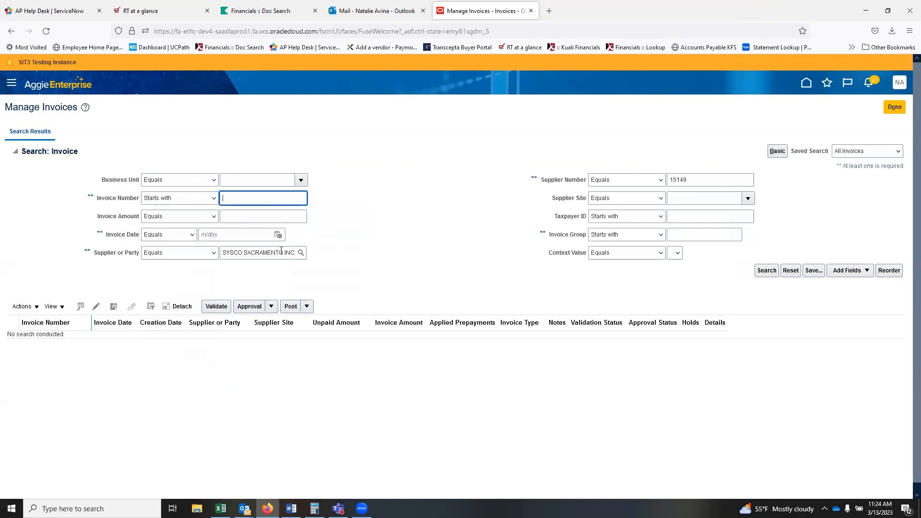
type("100")
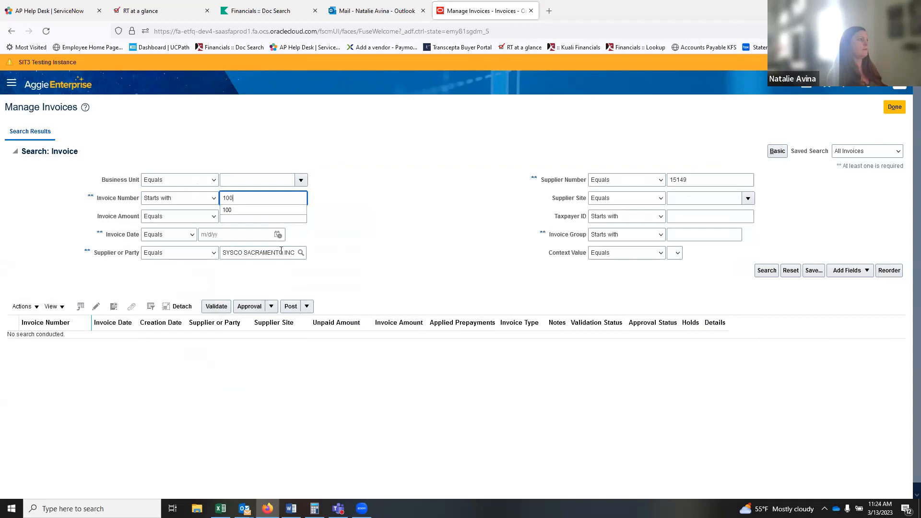
left_click(214, 200)
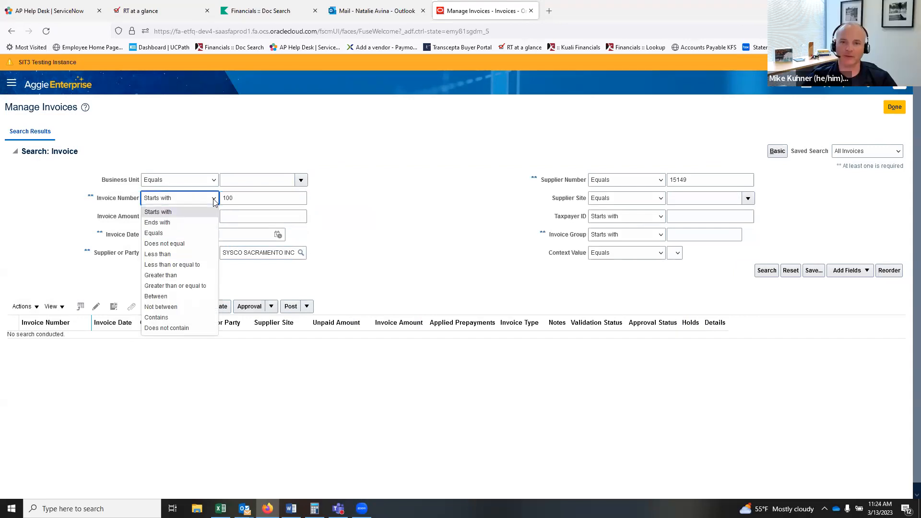
left_click(158, 317)
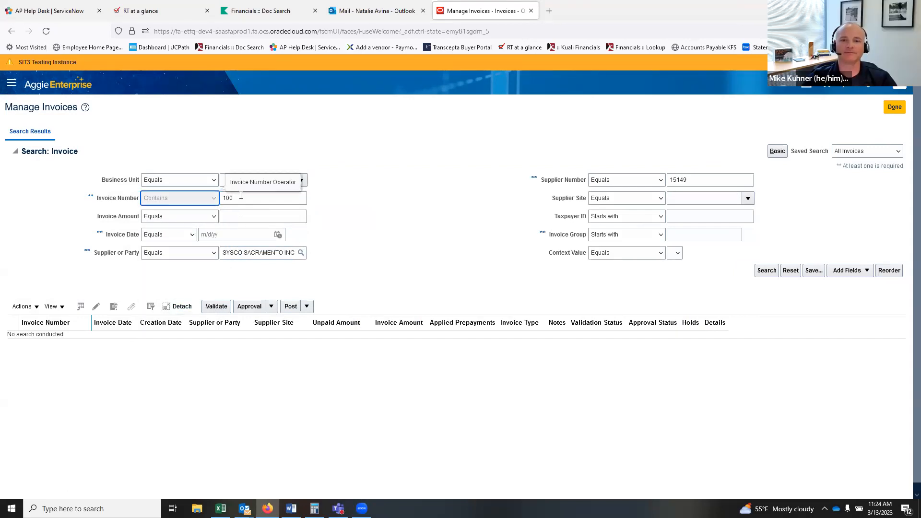
left_click(247, 204)
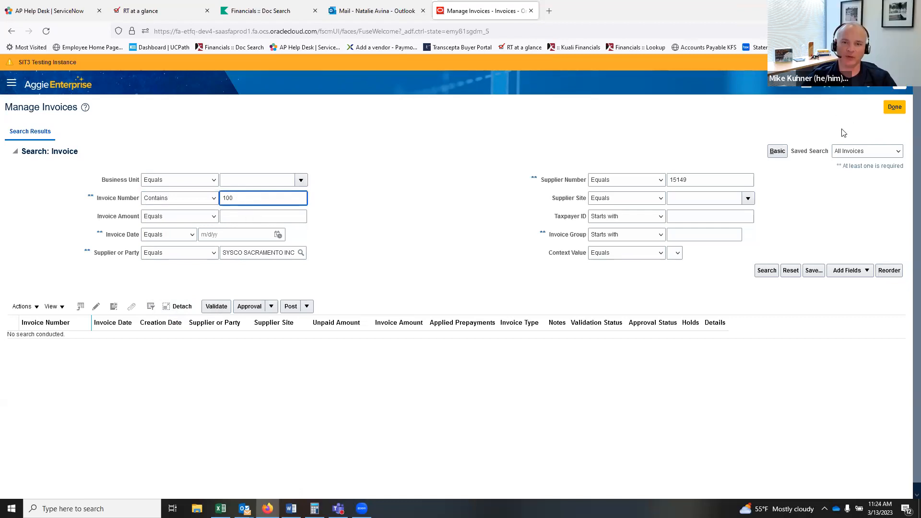
left_click(766, 271)
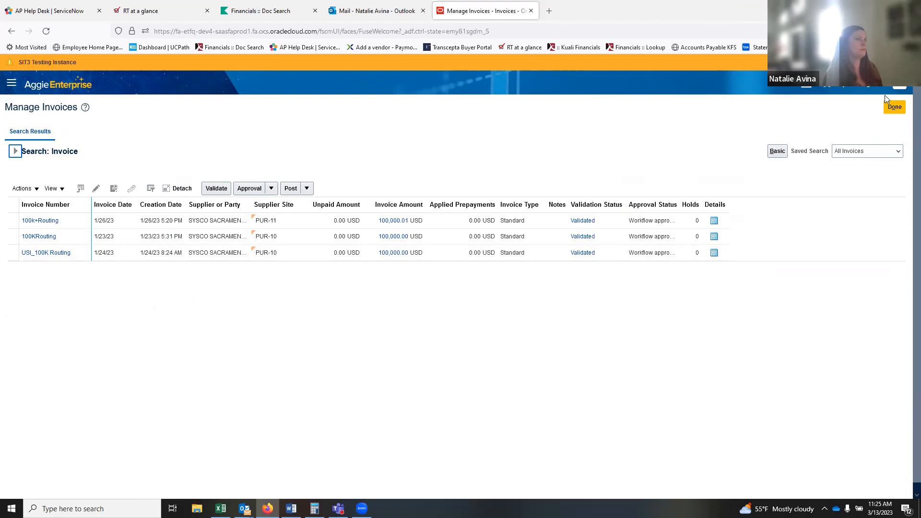
Return to the home page and reopen the Invoices workbench with its hold and approval counts.
left_click(808, 91)
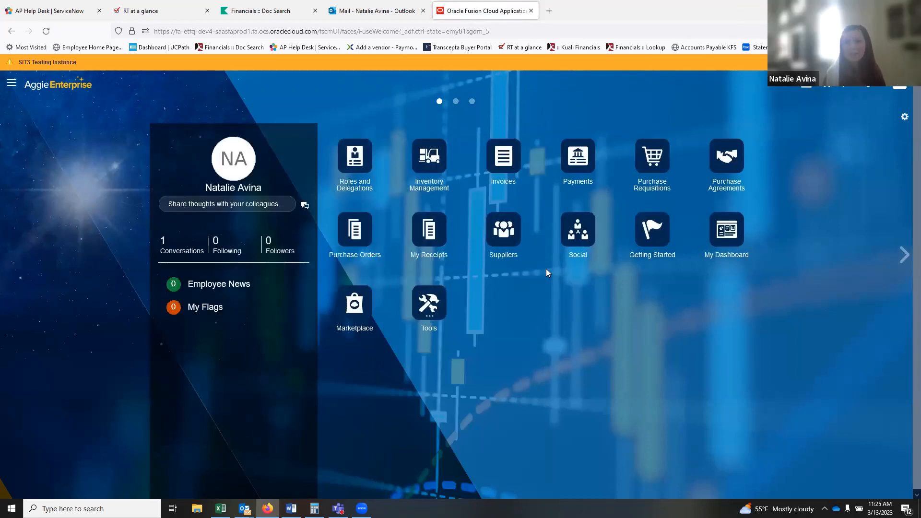
left_click(507, 162)
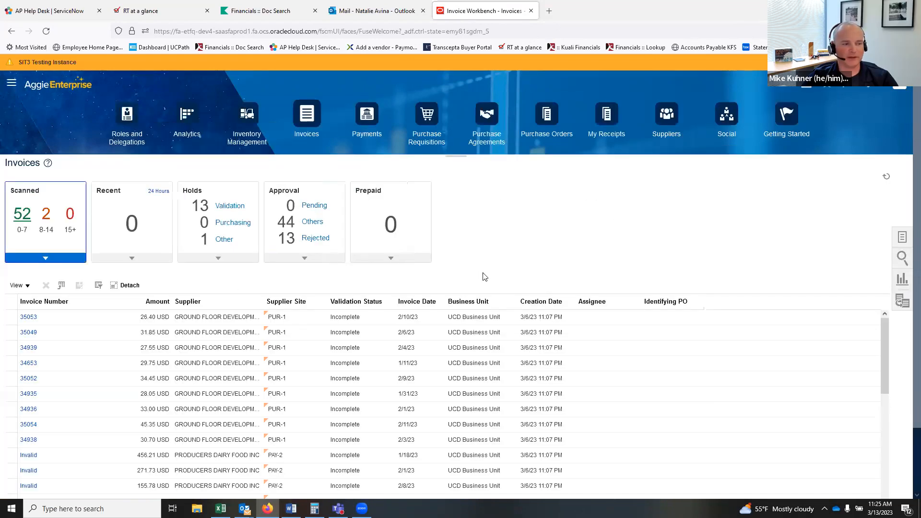
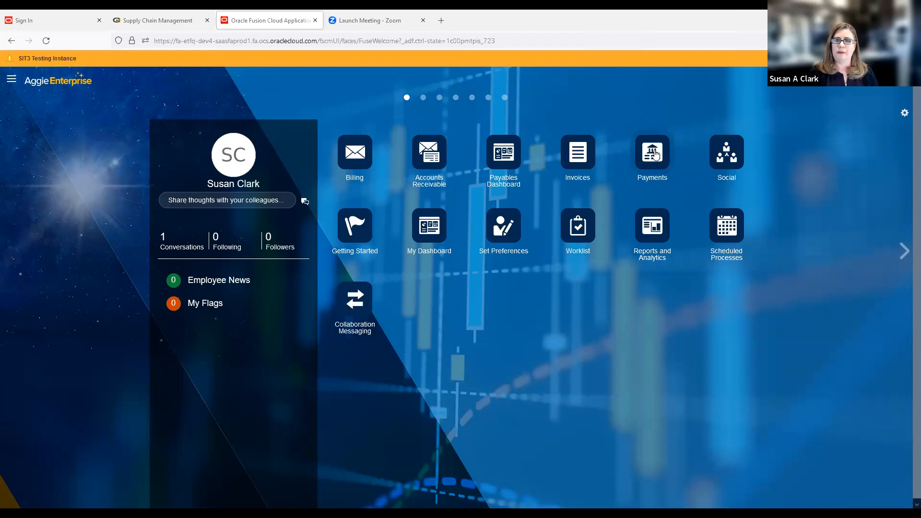
From the Payments work area's Tasks panel, open the Manage Payments search page.
left_click(652, 156)
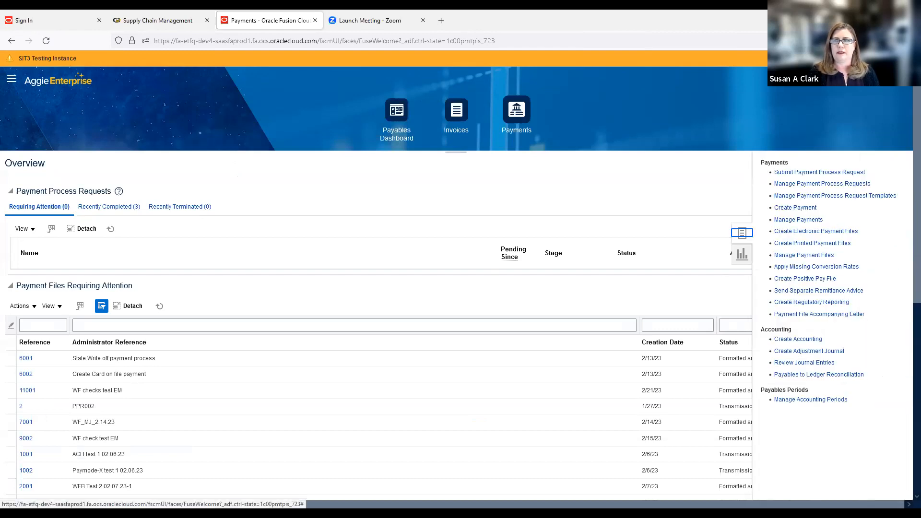
left_click(778, 186)
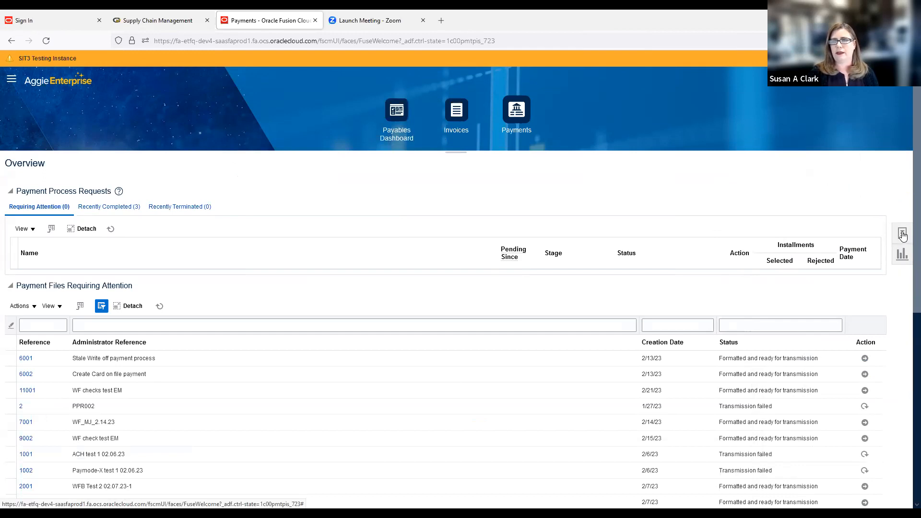
left_click(903, 234)
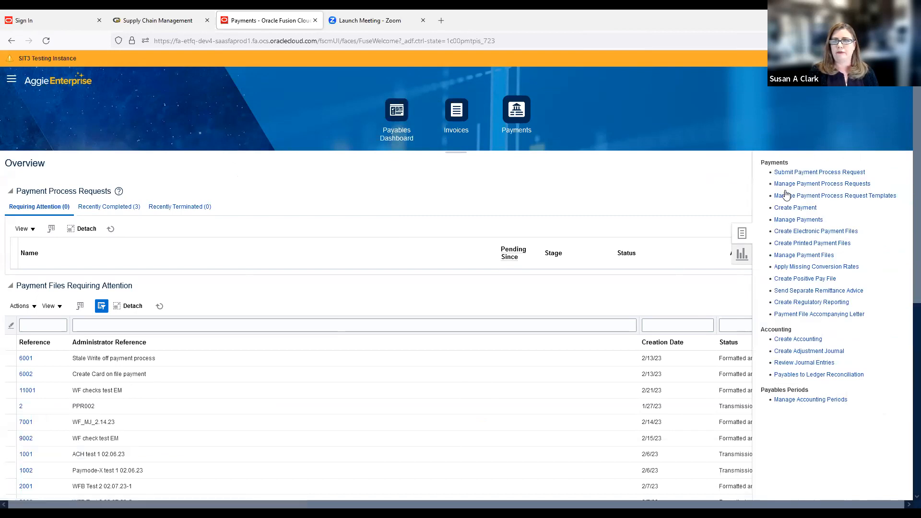
left_click(787, 221)
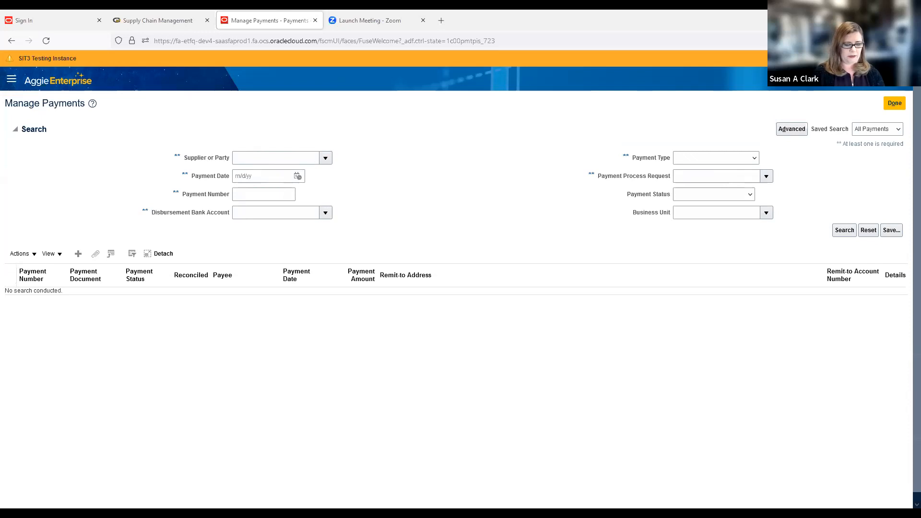
Search payments for supplier SYSCO SACRAMENTO INC and open payment 1000014 from the results.
left_click(252, 158)
type("SYSCO SACRAMENTO INC")
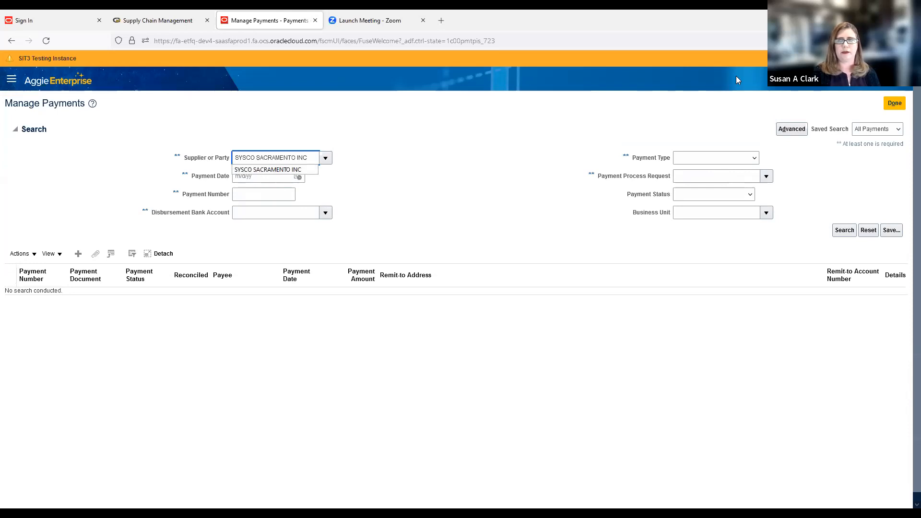
left_click(845, 230)
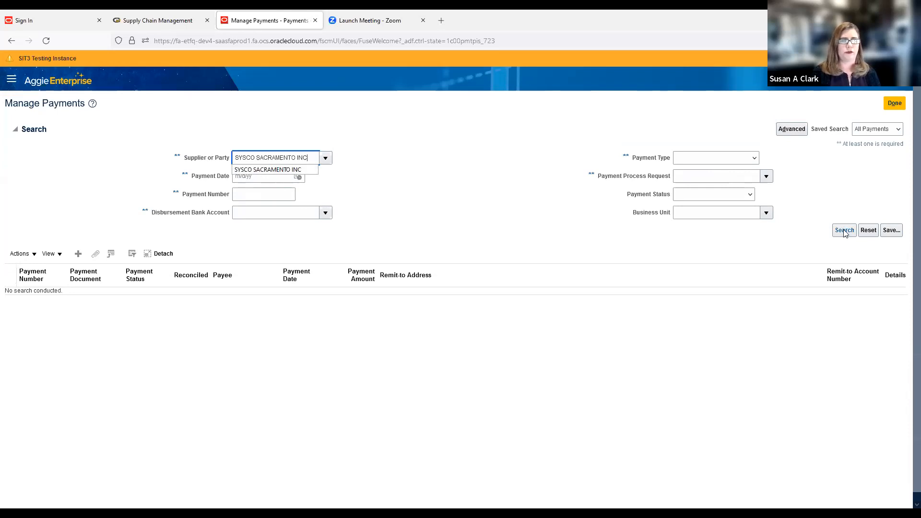
left_click(845, 231)
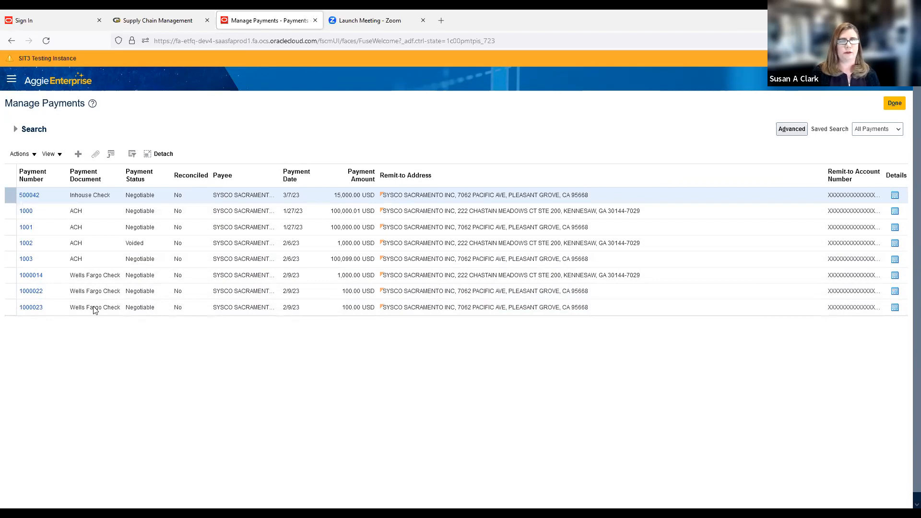
left_click(31, 277)
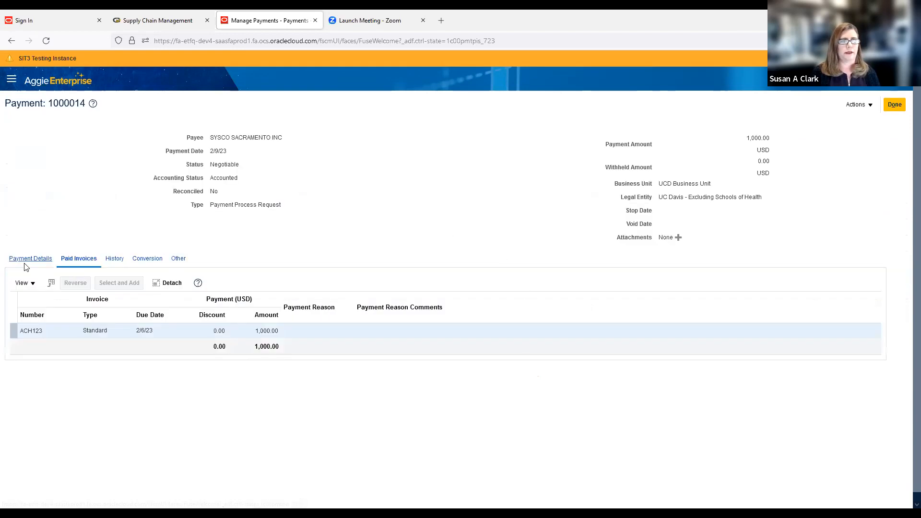
left_click(42, 259)
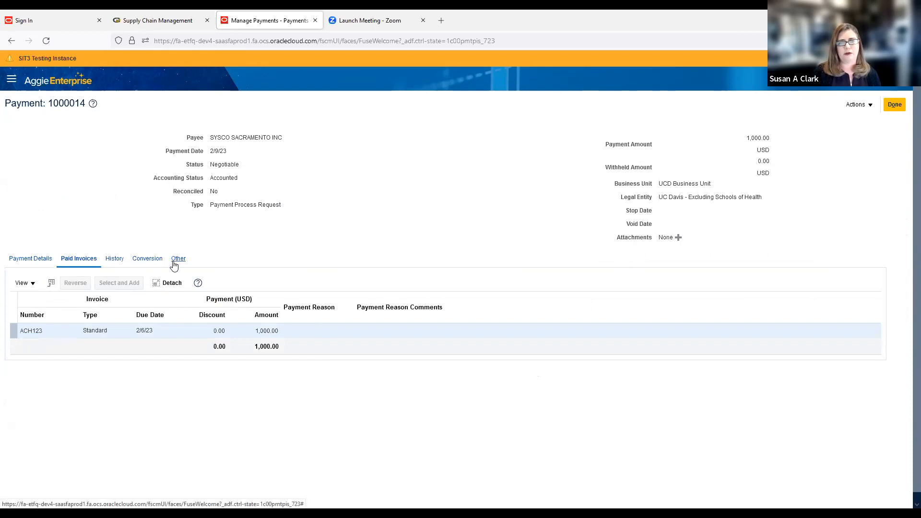
left_click(30, 261)
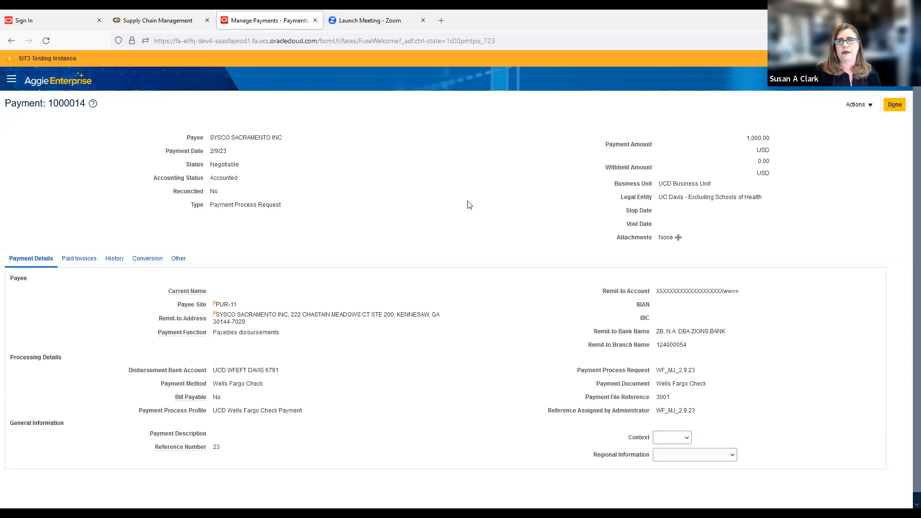
left_click(894, 107)
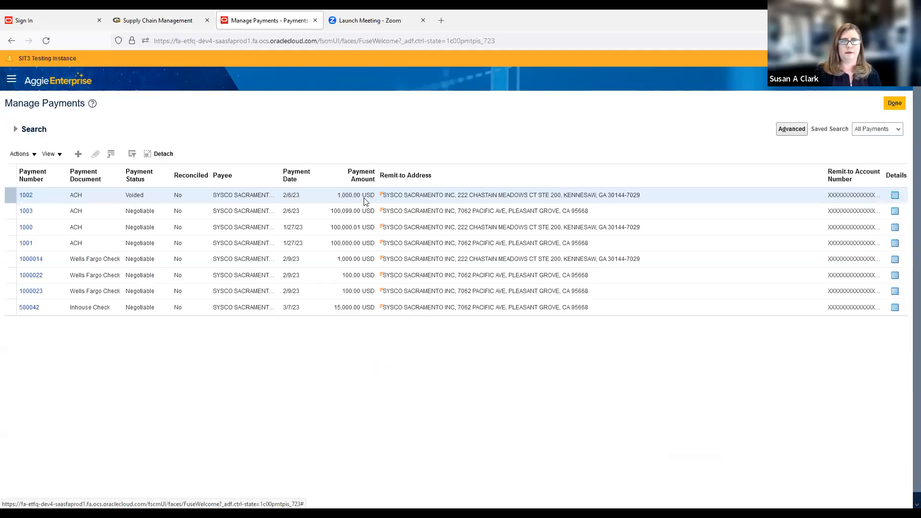
Expand the search criteria and search for payment number 1000043.
left_click(15, 129)
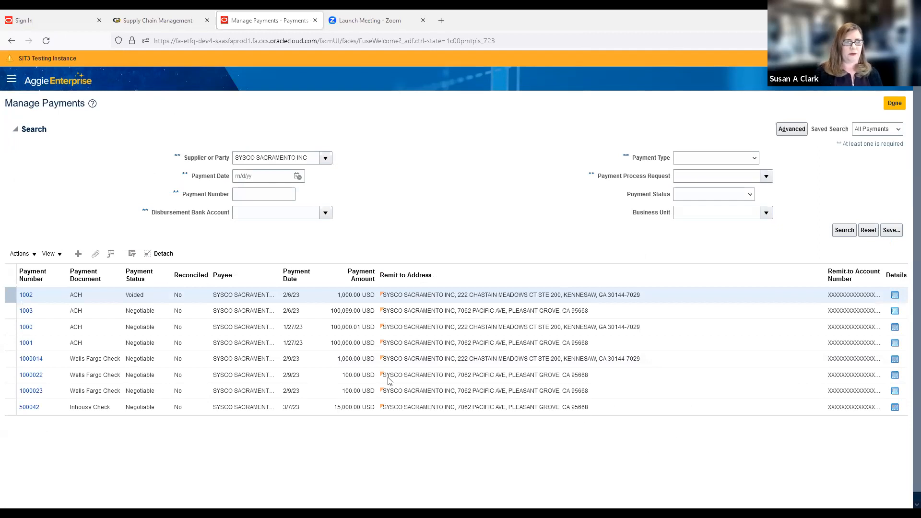
left_click(263, 192)
type("1000043")
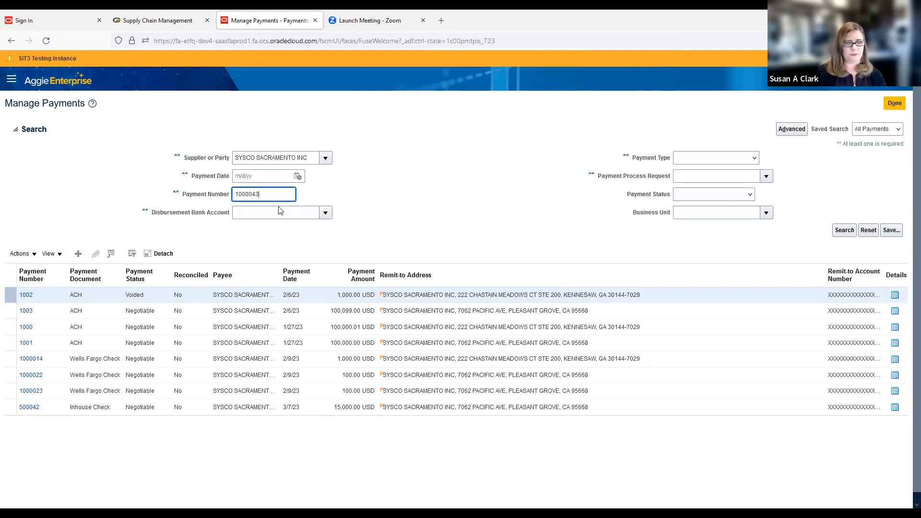
left_click(844, 231)
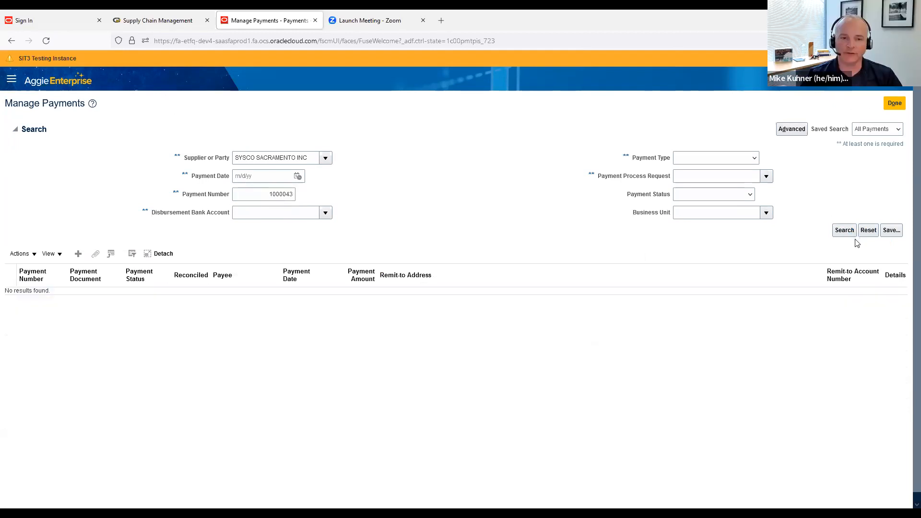
Replace the payment number with 1000022 and search again.
left_click_drag(267, 195, 314, 198)
key("BackSpace")
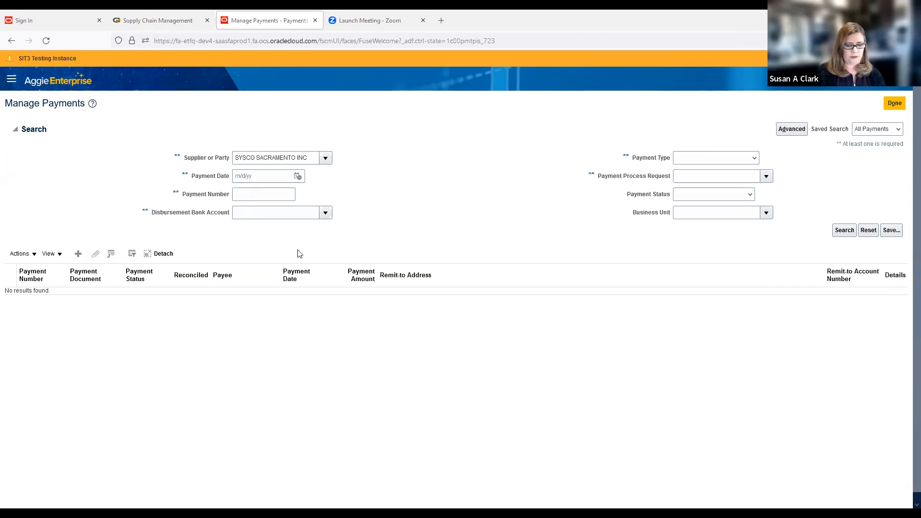
type("1000022")
left_click(845, 231)
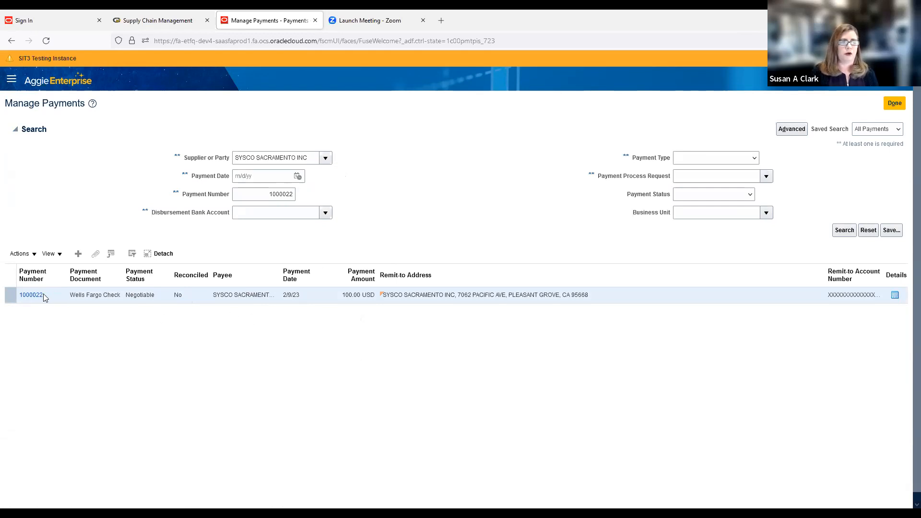
left_click(30, 295)
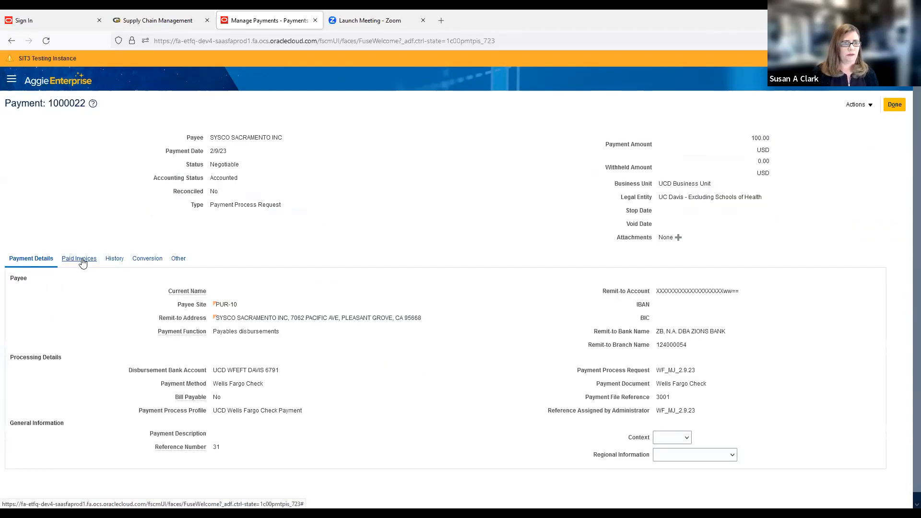
left_click(81, 260)
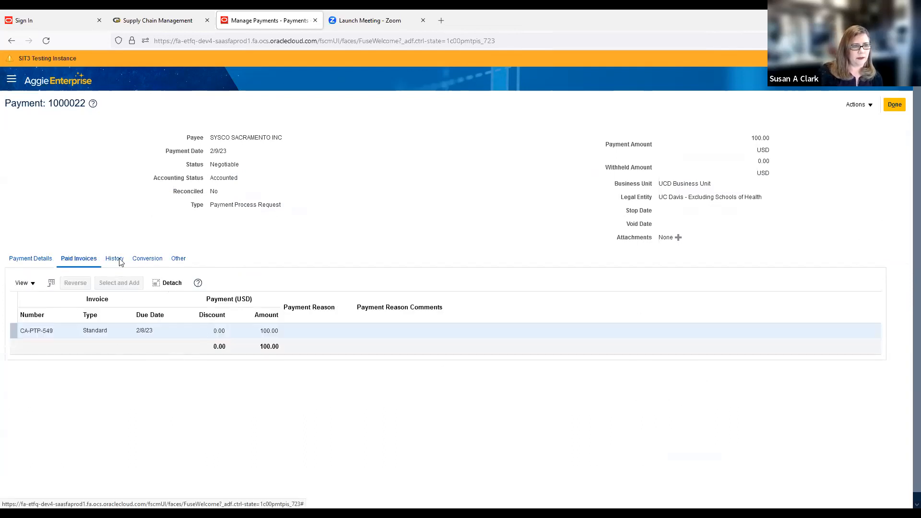
left_click(31, 337)
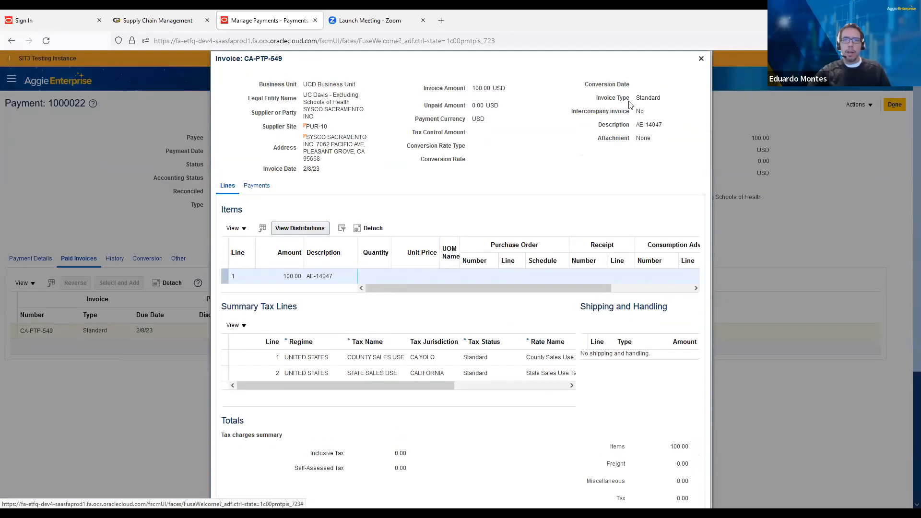
left_click(702, 60)
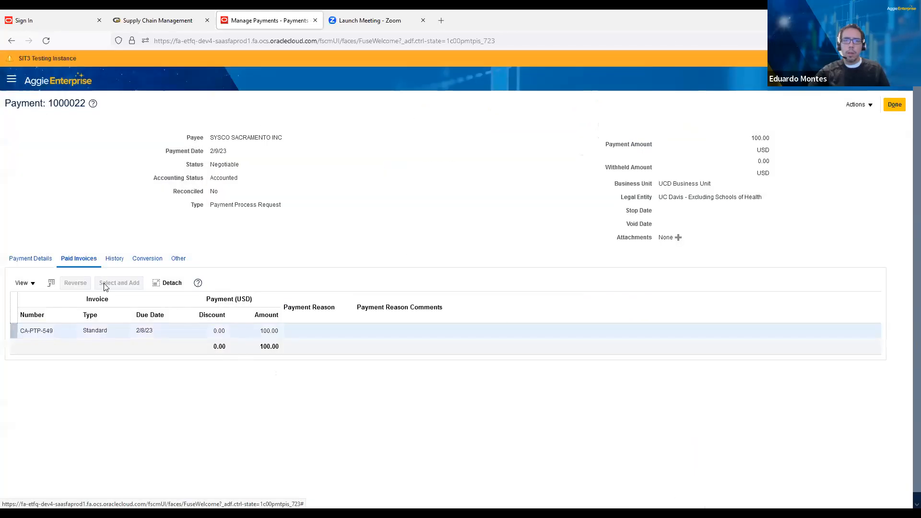
left_click(41, 265)
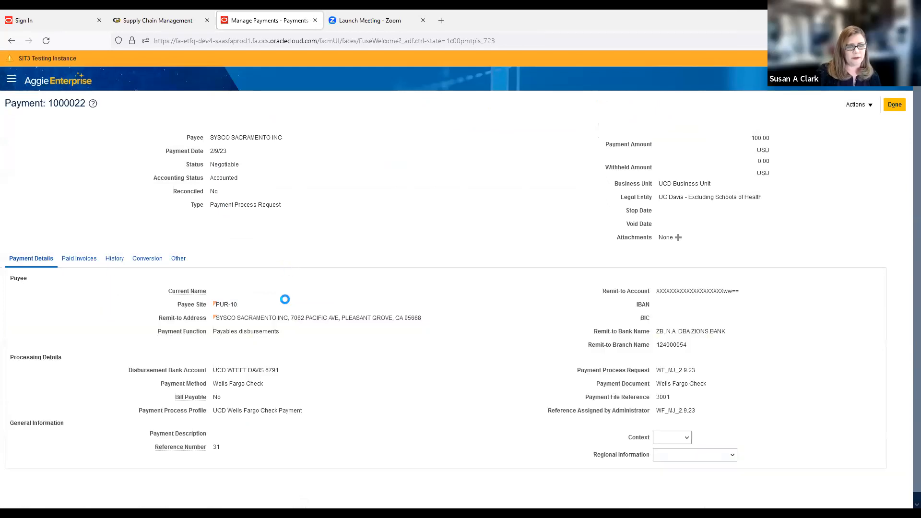
scroll(307, 350, "down", 1)
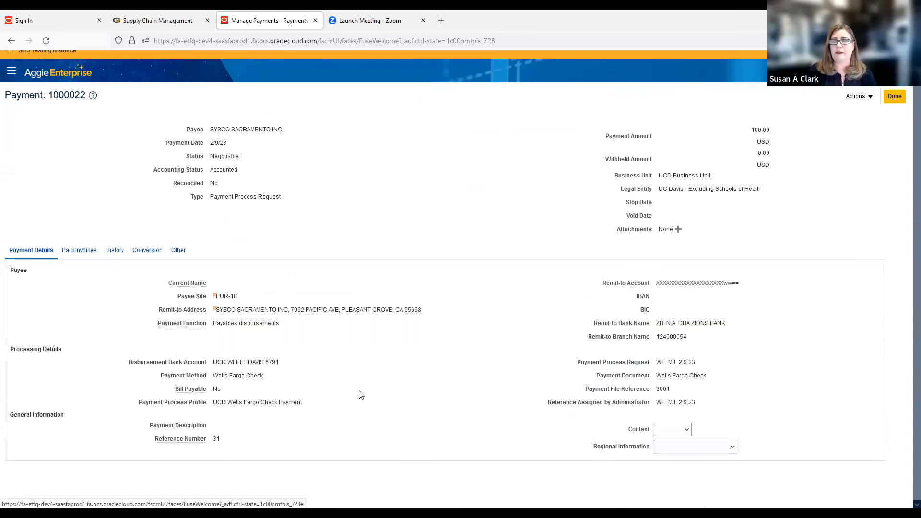
scroll(362, 391, "up", 1)
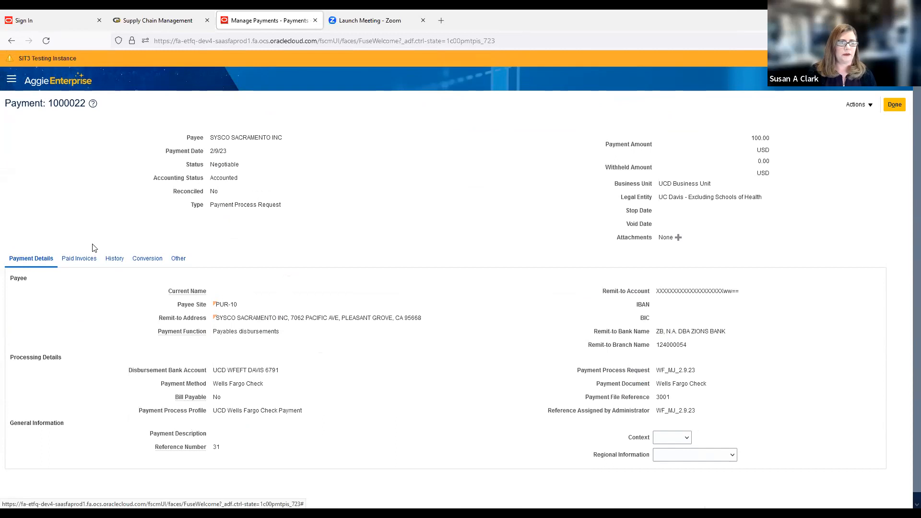
left_click(895, 104)
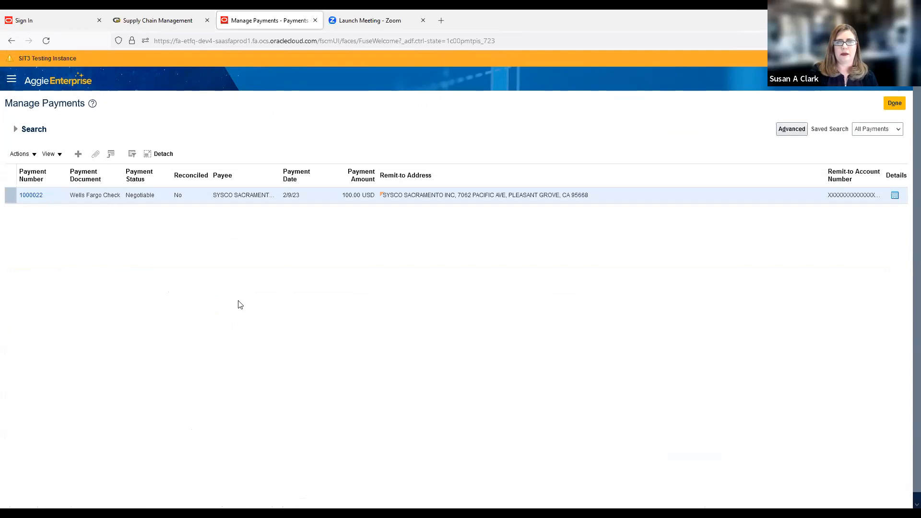
left_click(15, 129)
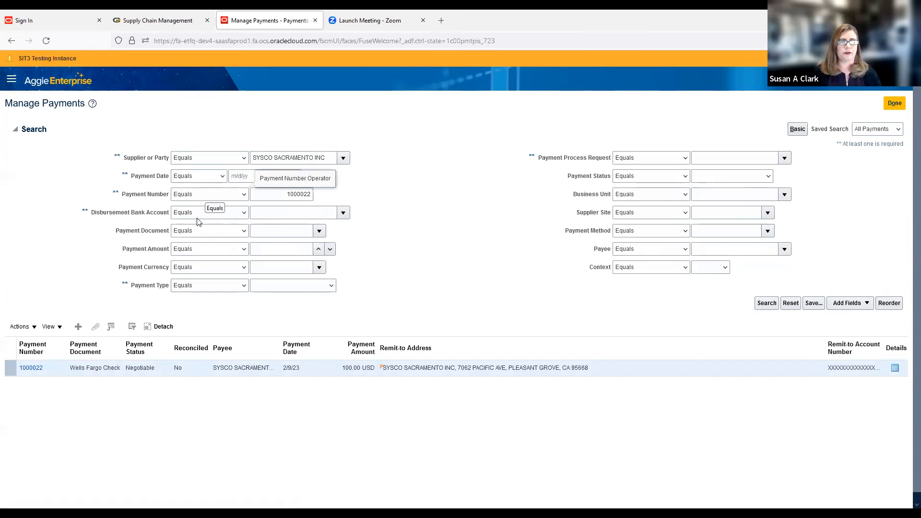
Leave the Payment Date operator at Equals and switch to the Basic search form.
left_click(217, 176)
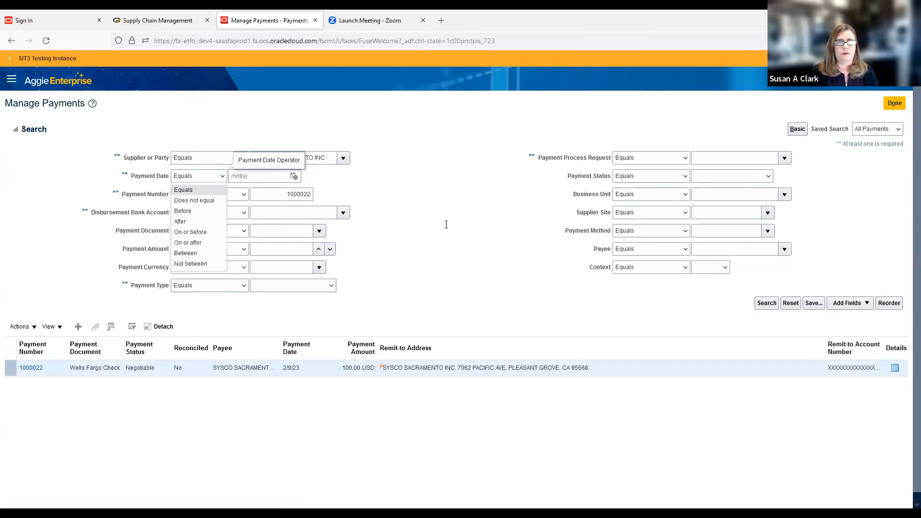
left_click(446, 224)
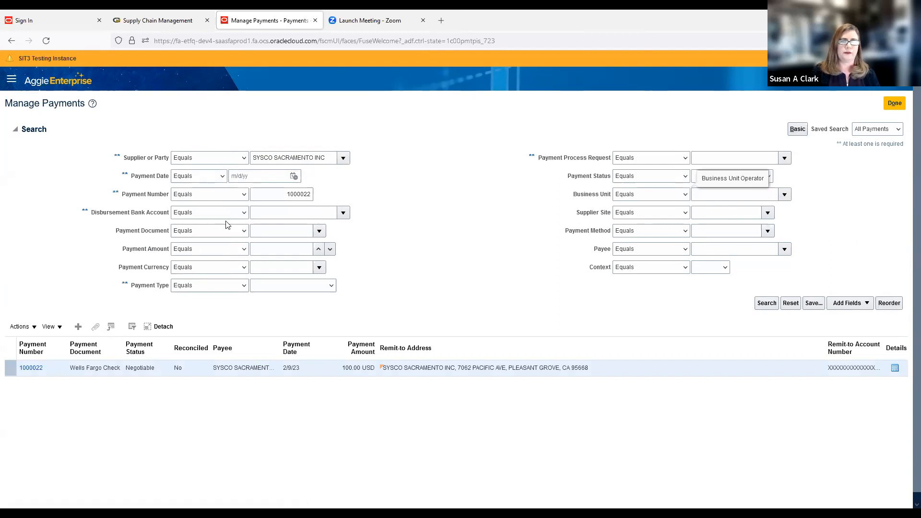
left_click(798, 129)
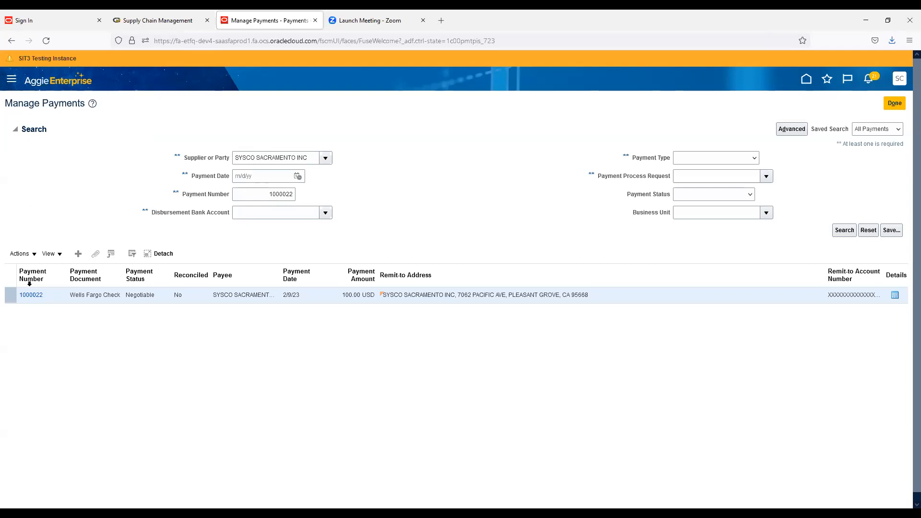
Open payment 1000022's paid invoice CA-PTP-549 and review its 100.00 line, tax lines and total.
left_click(31, 295)
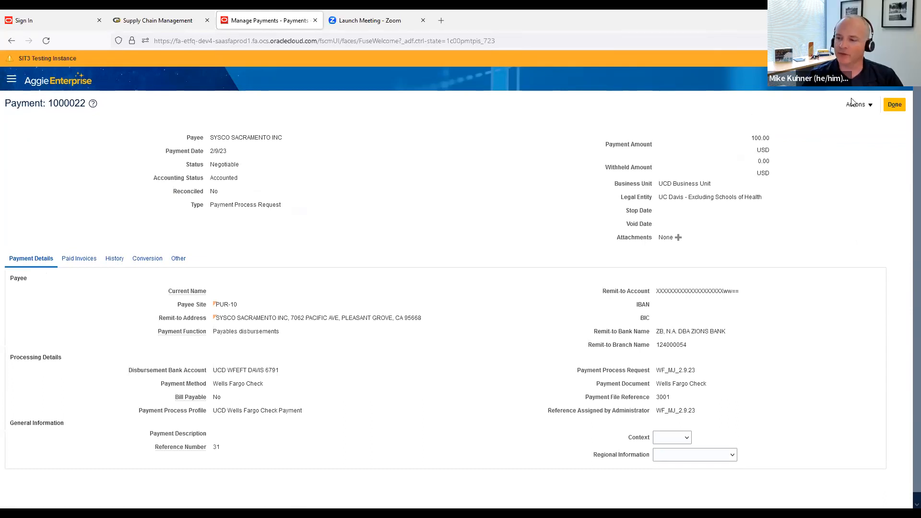
left_click(71, 260)
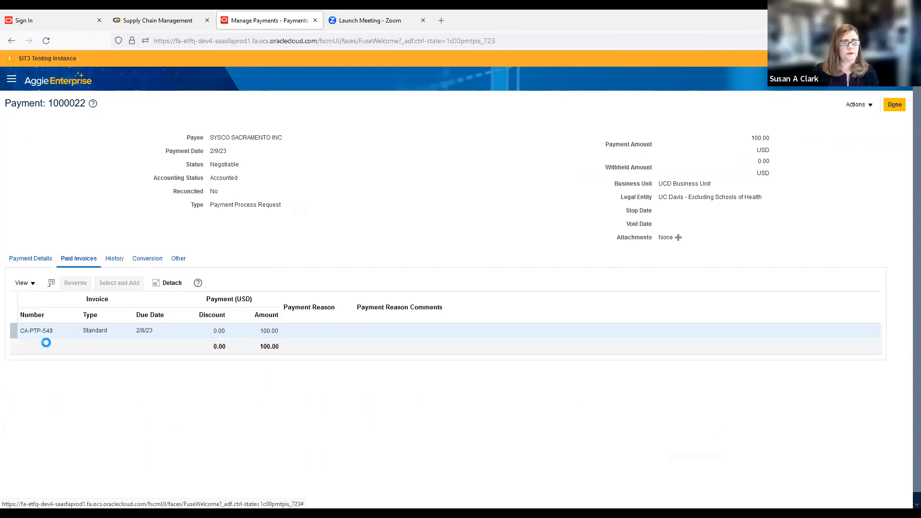
left_click(33, 332)
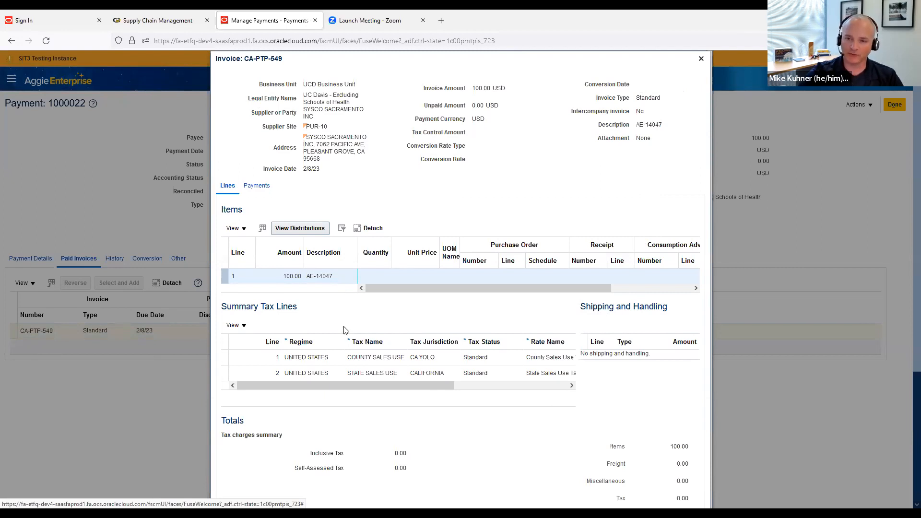
scroll(344, 326, "down", 1)
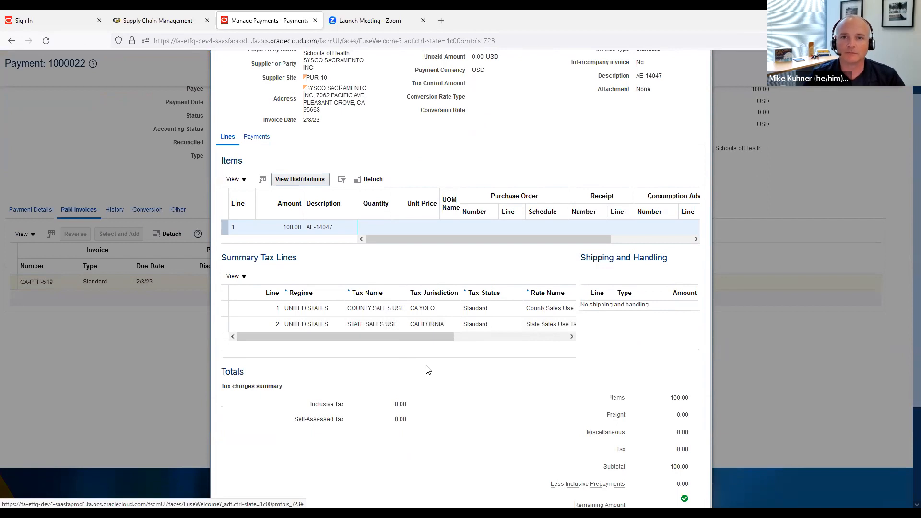
scroll(428, 370, "down", 1)
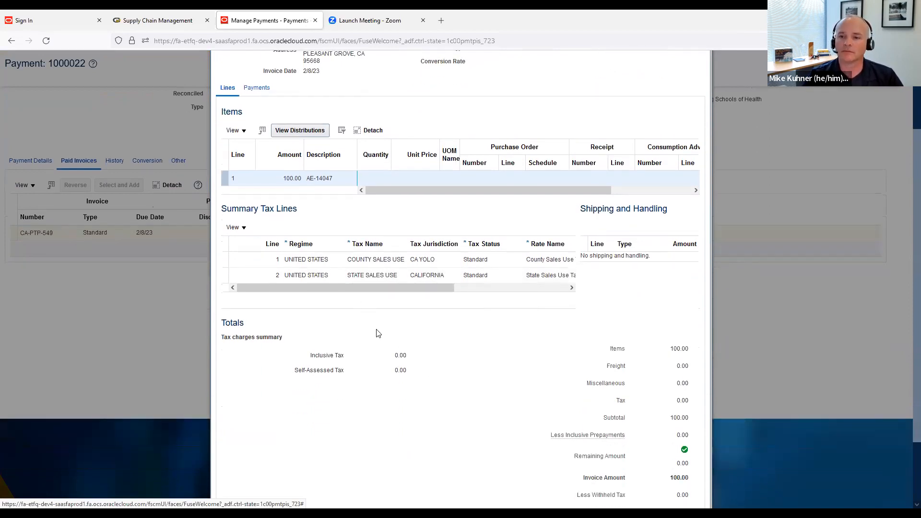
scroll(489, 338, "down", 1)
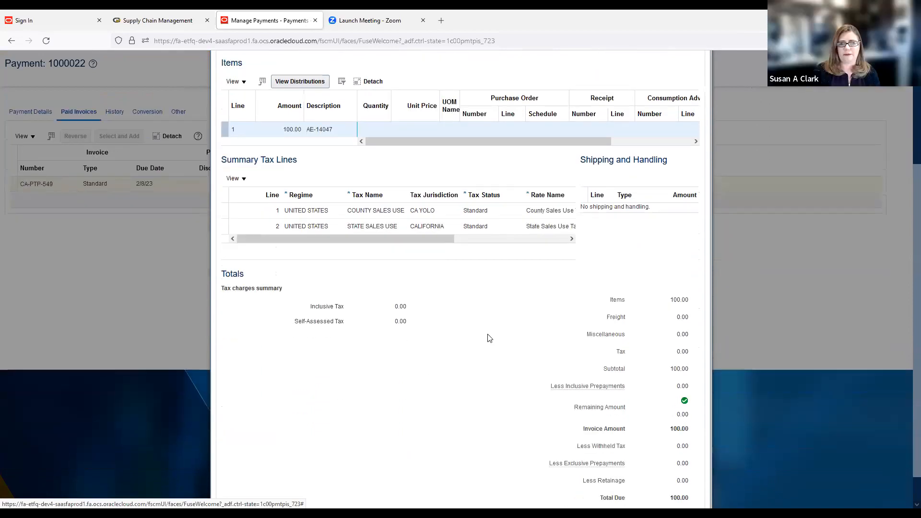
scroll(489, 338, "up", 4)
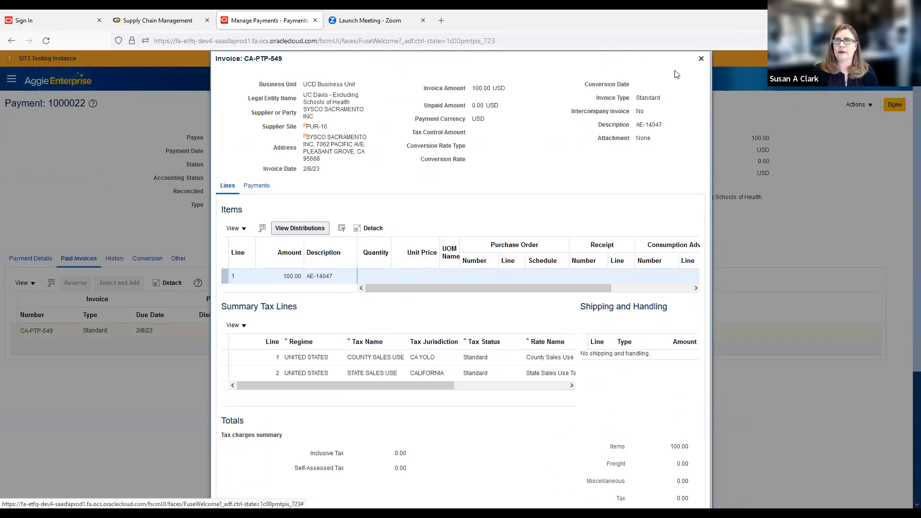
Close invoice CA-PTP-549 and highlight payment 1000022's Accounted and Reconciled No values.
left_click(701, 59)
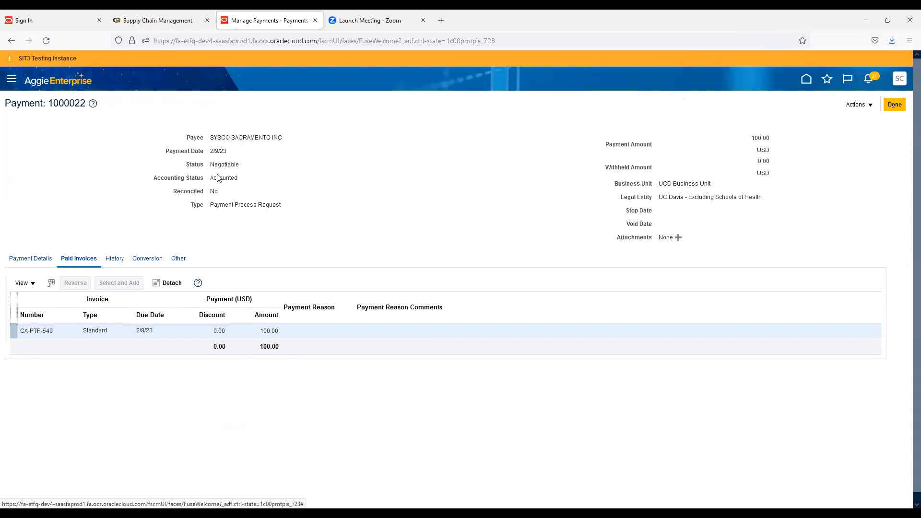
left_click_drag(212, 191, 190, 191)
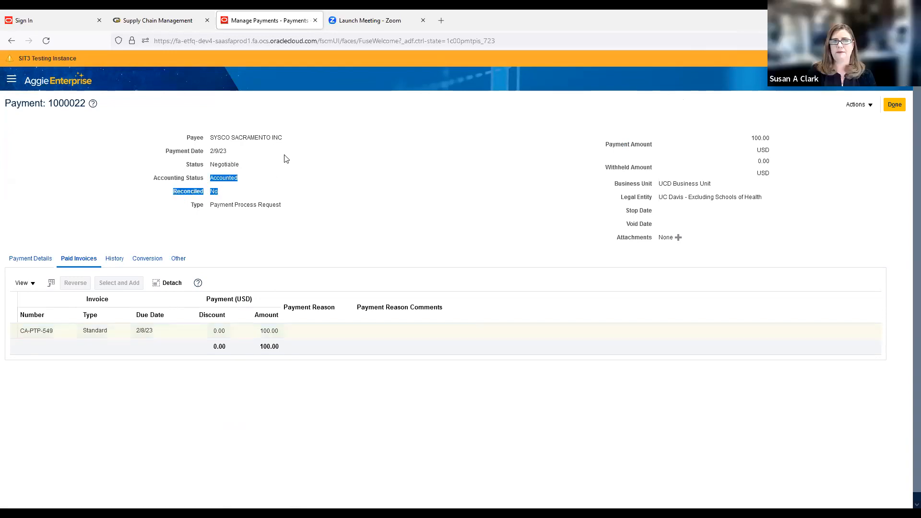
left_click(255, 163)
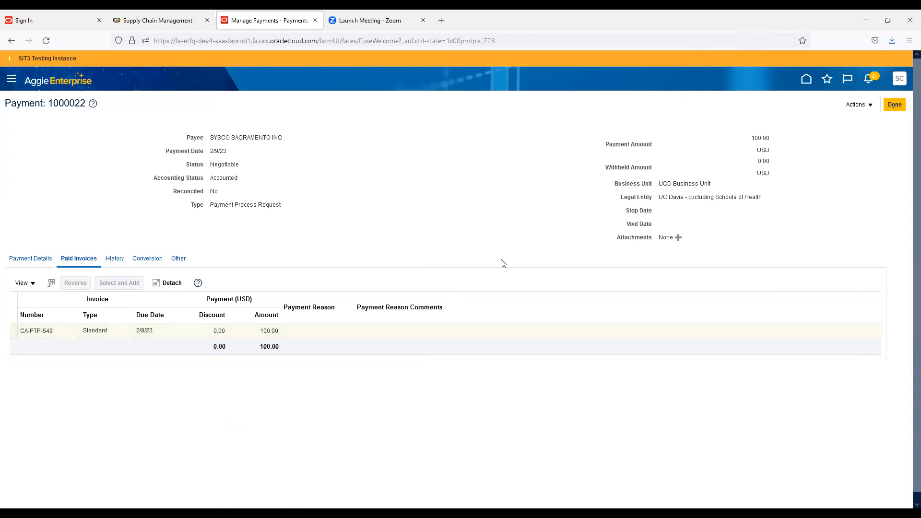
On the UC Davis Supply Chain Management site, go to Our Services > Payments.
left_click(151, 19)
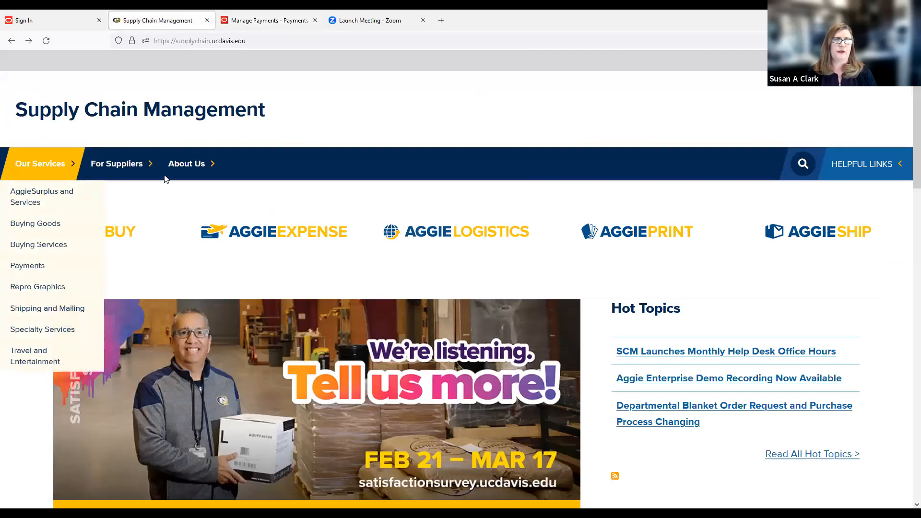
left_click(42, 150)
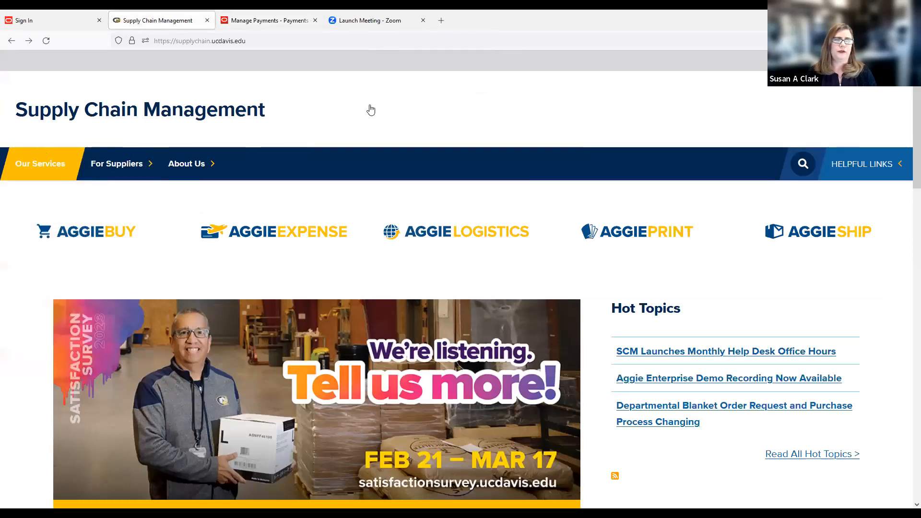
mouse_move(30, 176)
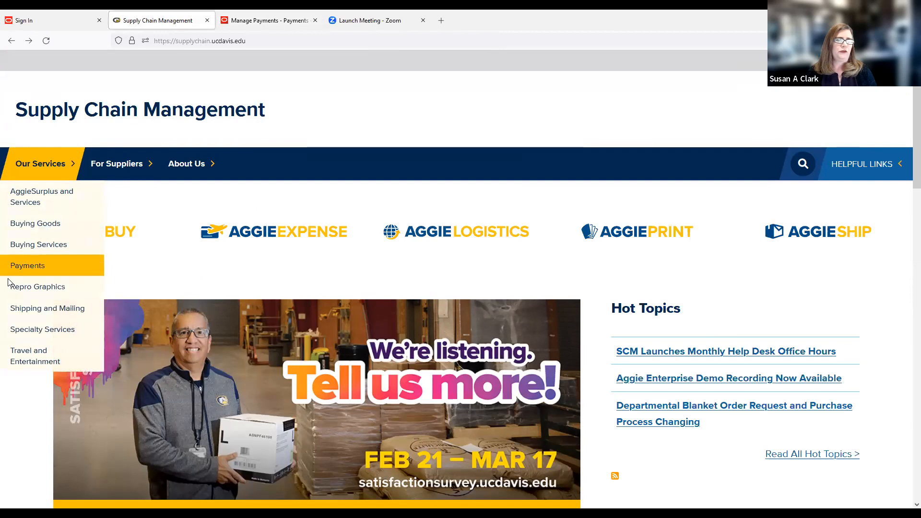
left_click(94, 271)
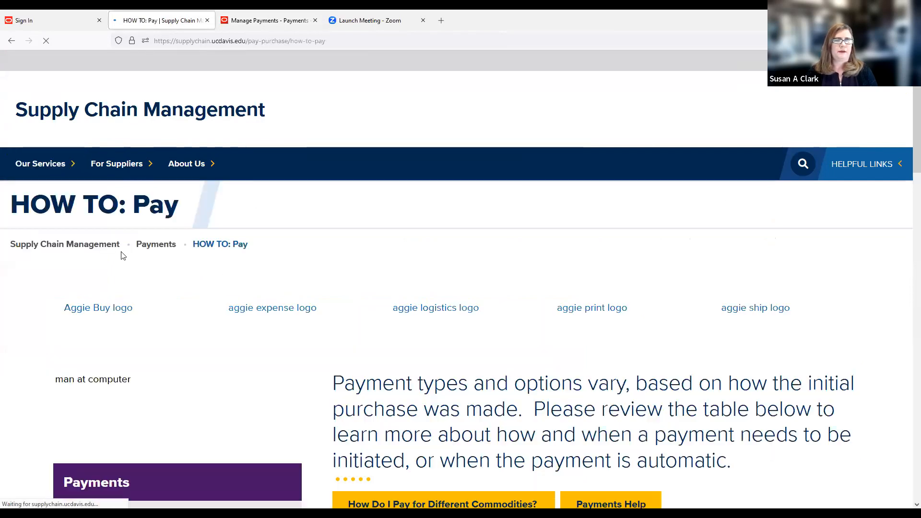
Scroll through the Accounts Payable Forms, then return to payment 1000022 in Manage Payments.
scroll(96, 265, "down", 4)
scroll(93, 267, "down", 10)
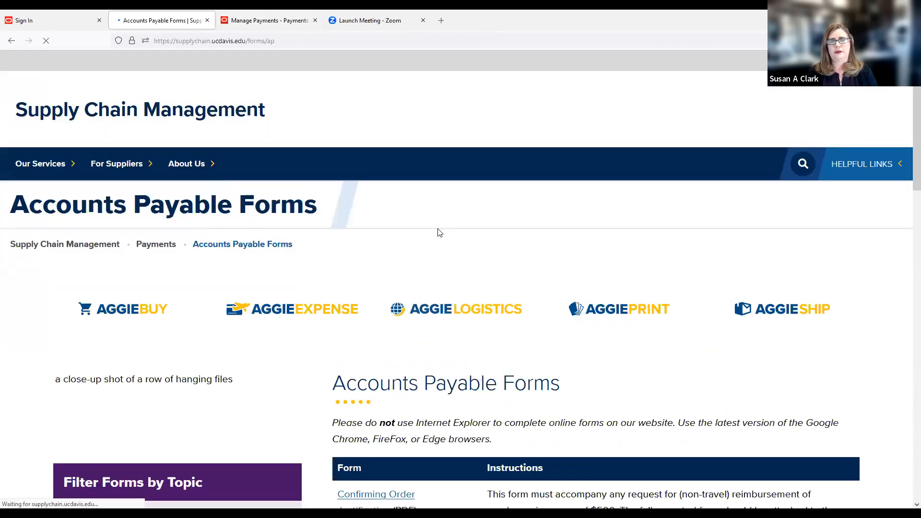
scroll(453, 263, "down", 4)
scroll(454, 260, "down", 7)
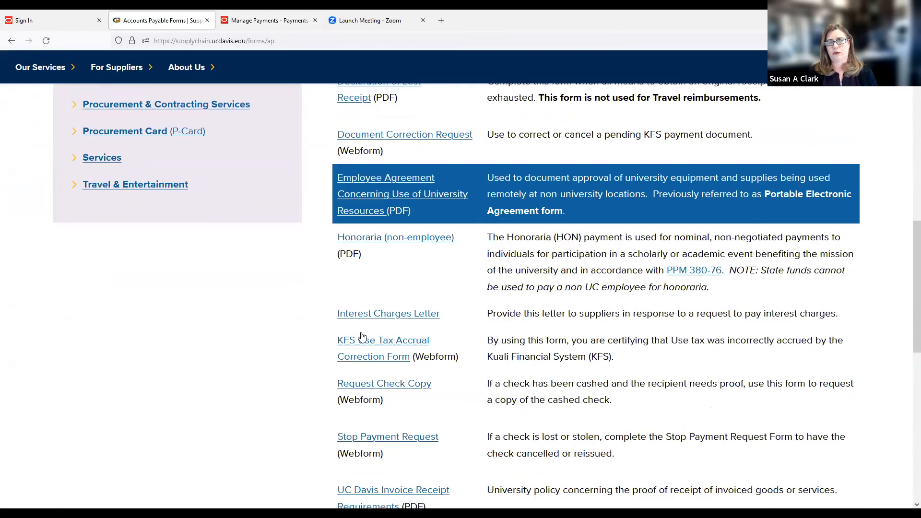
scroll(364, 337, "down", 1)
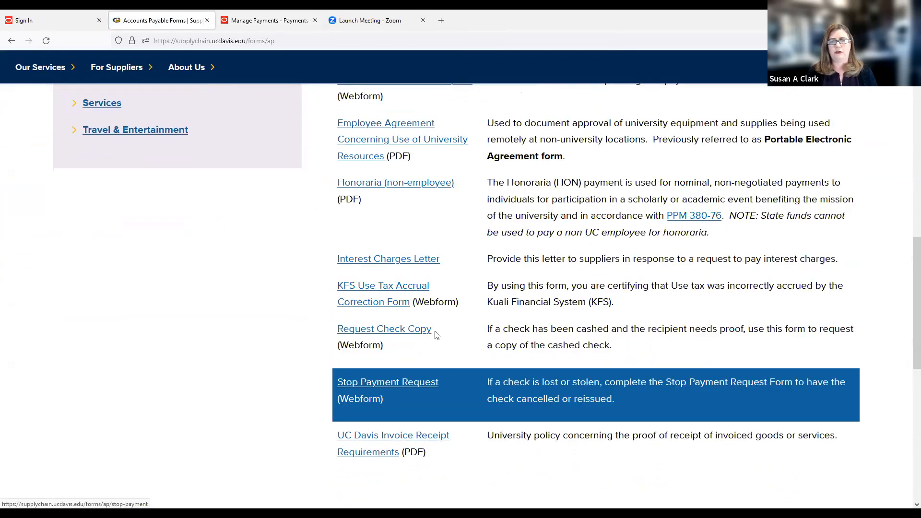
scroll(435, 331, "up", 4)
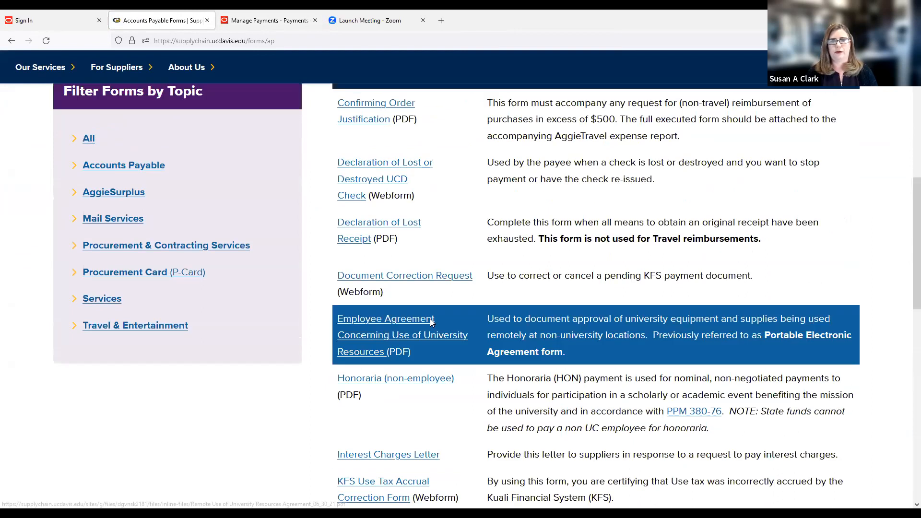
scroll(438, 273, "up", 3)
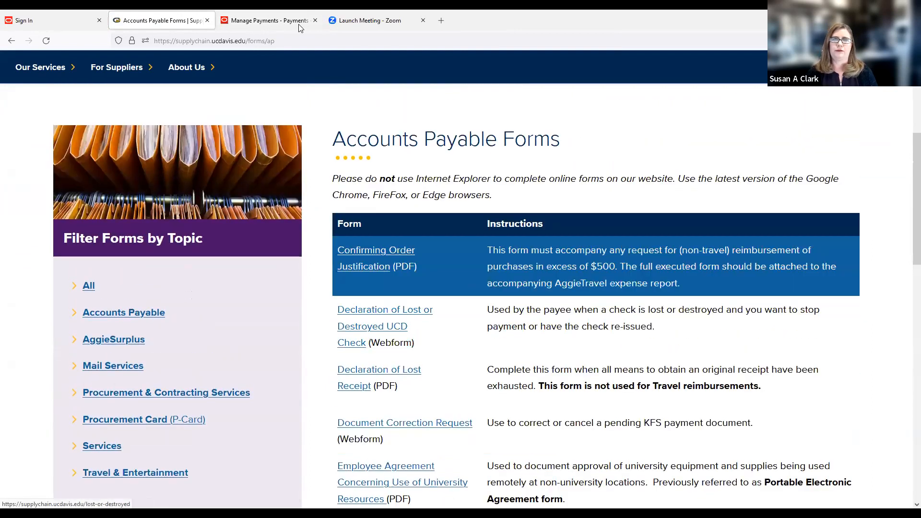
left_click(265, 20)
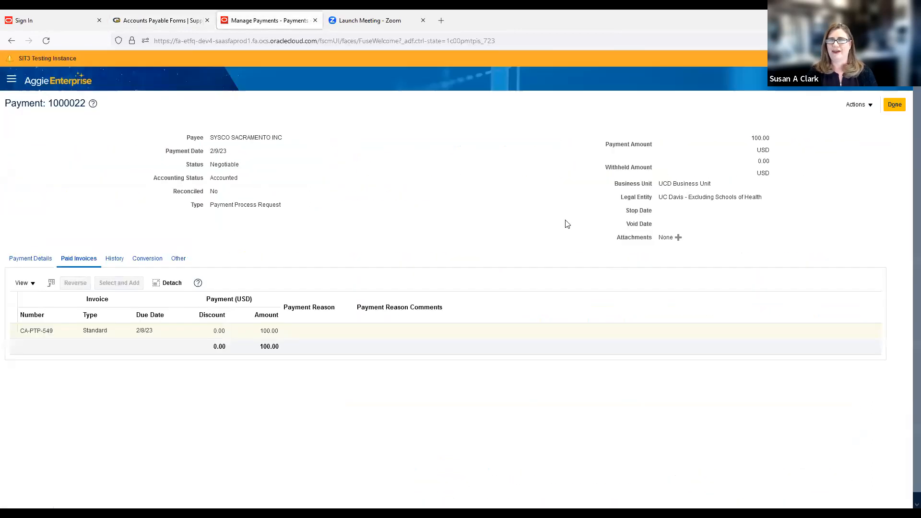